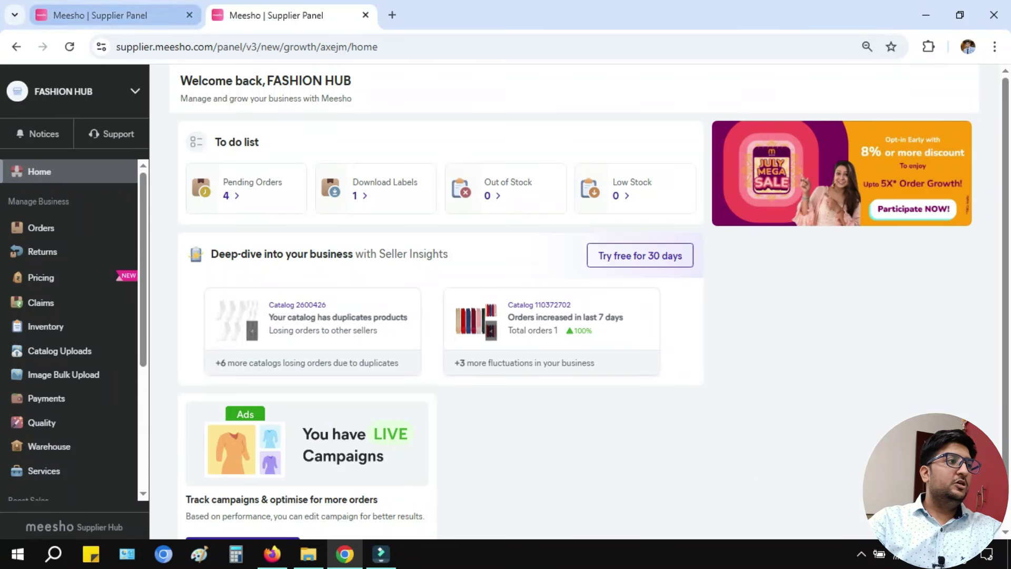
Open the Advertisement section and review the overview figures and the full campaign listing.
left_click(116, 16)
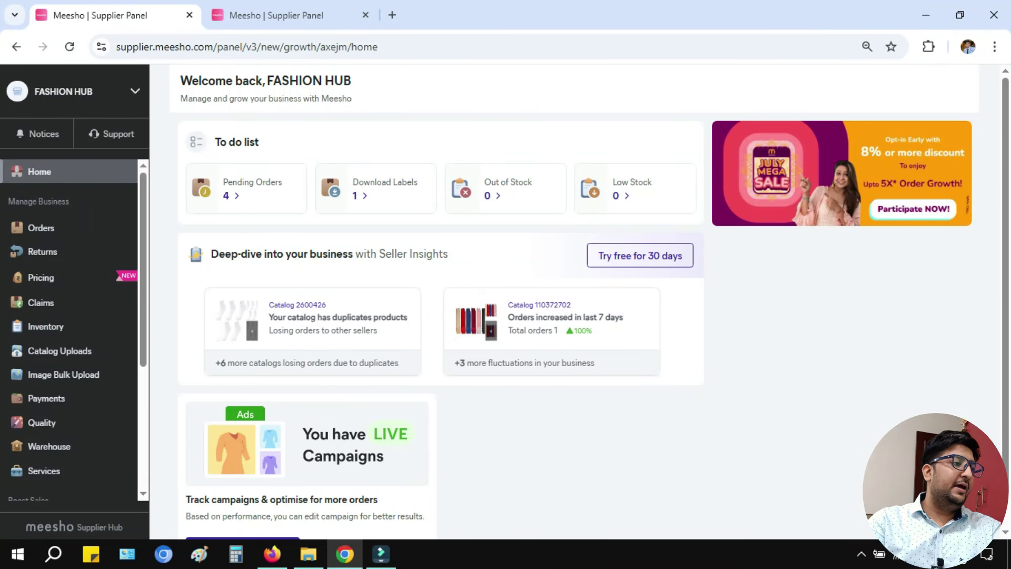
scroll(69, 298, "down", 3)
left_click(55, 402)
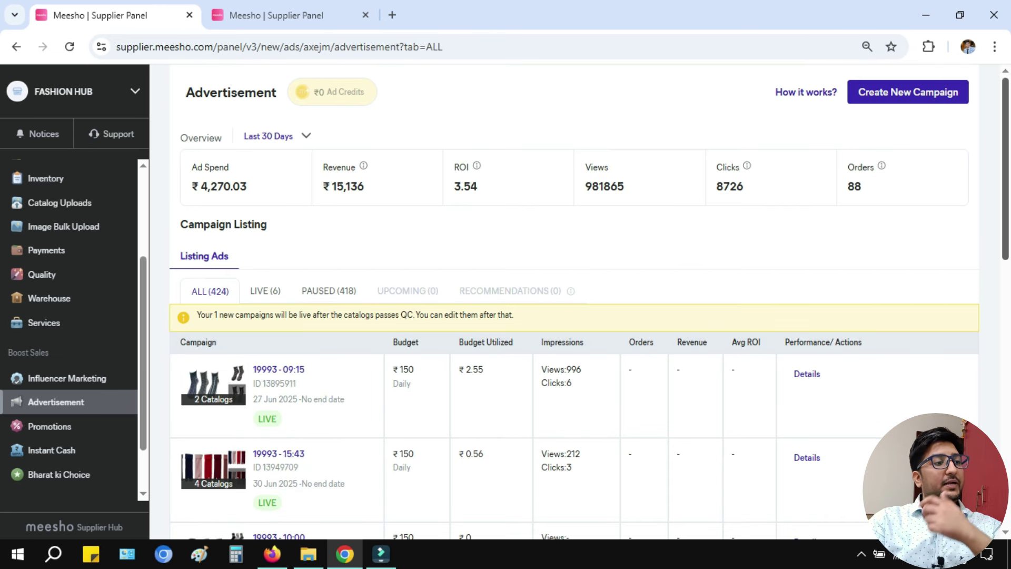
scroll(574, 300, "down", 4)
scroll(574, 301, "down", 3)
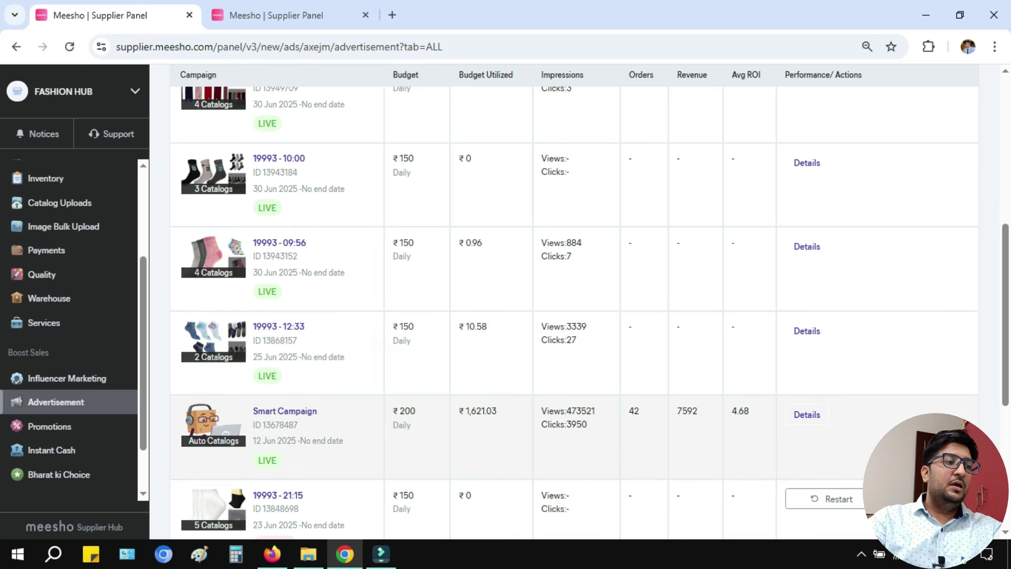
scroll(806, 340, "down", 2)
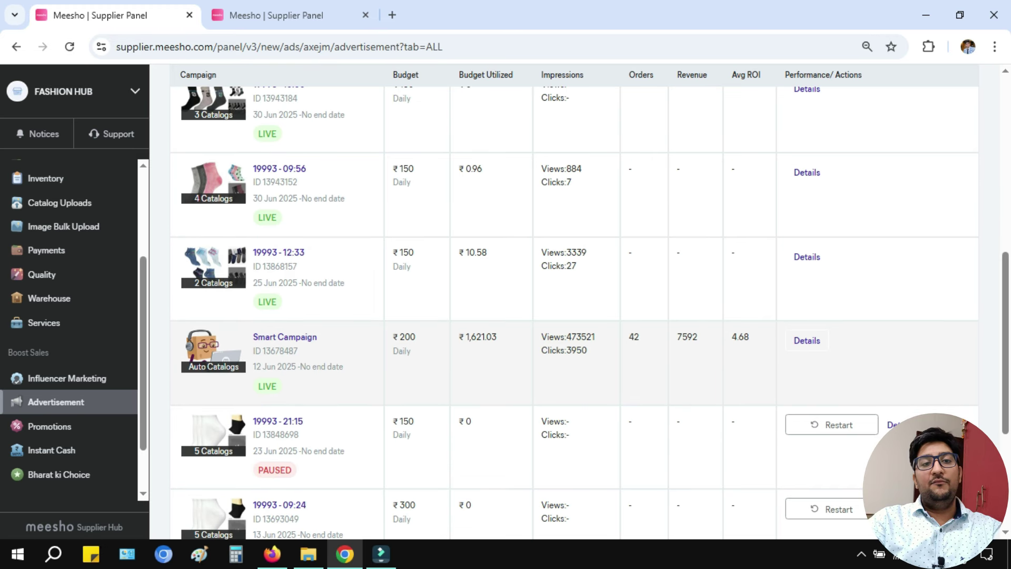
scroll(574, 300, "up", 10)
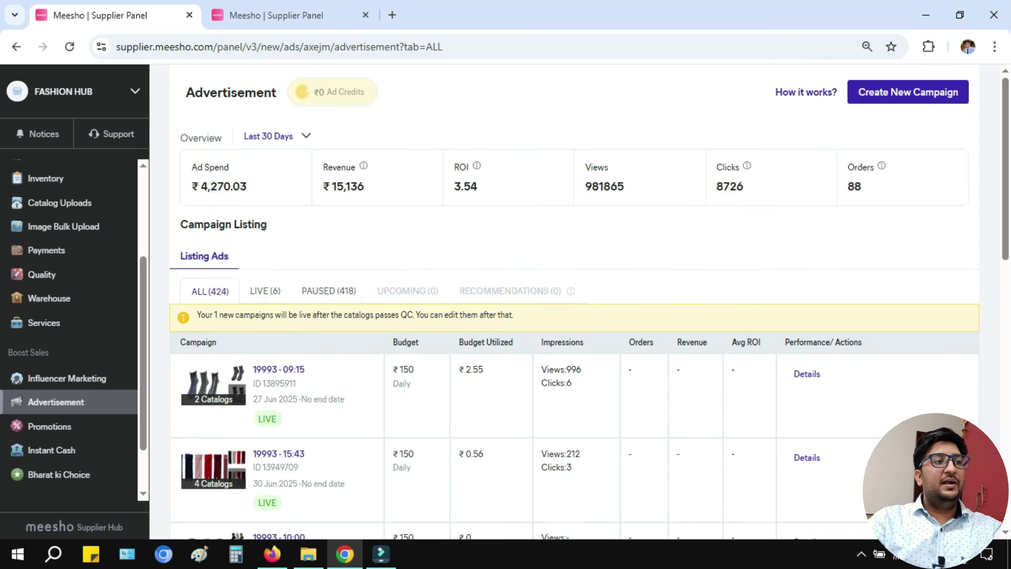
left_click_drag(186, 92, 218, 93)
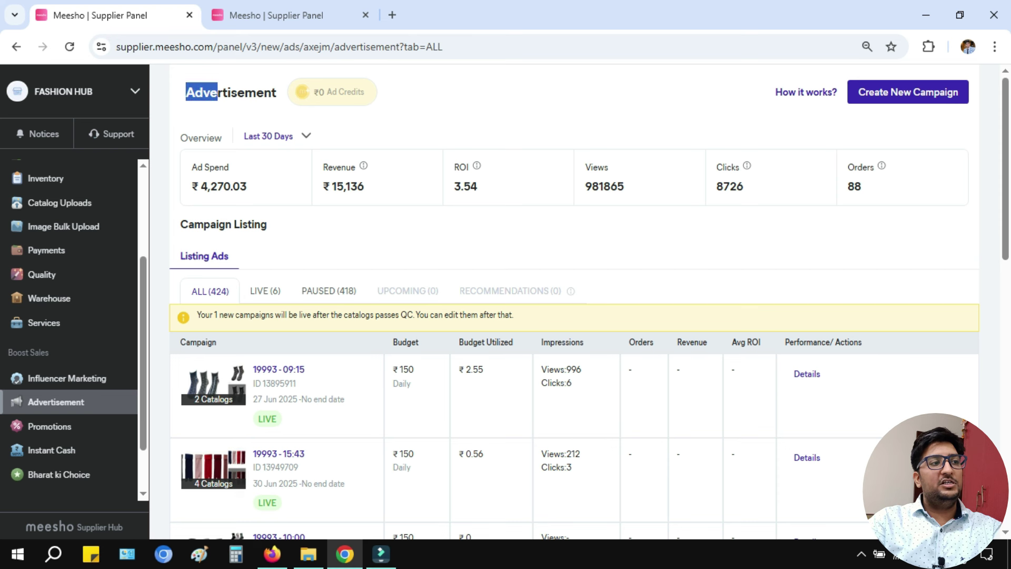
mouse_move(1005, 169)
left_mouse_down()
mouse_move(1005, 293)
mouse_move(1005, 169)
left_mouse_up()
Open new campaign creation and check what the Smart Campaign type offers.
left_click(908, 92)
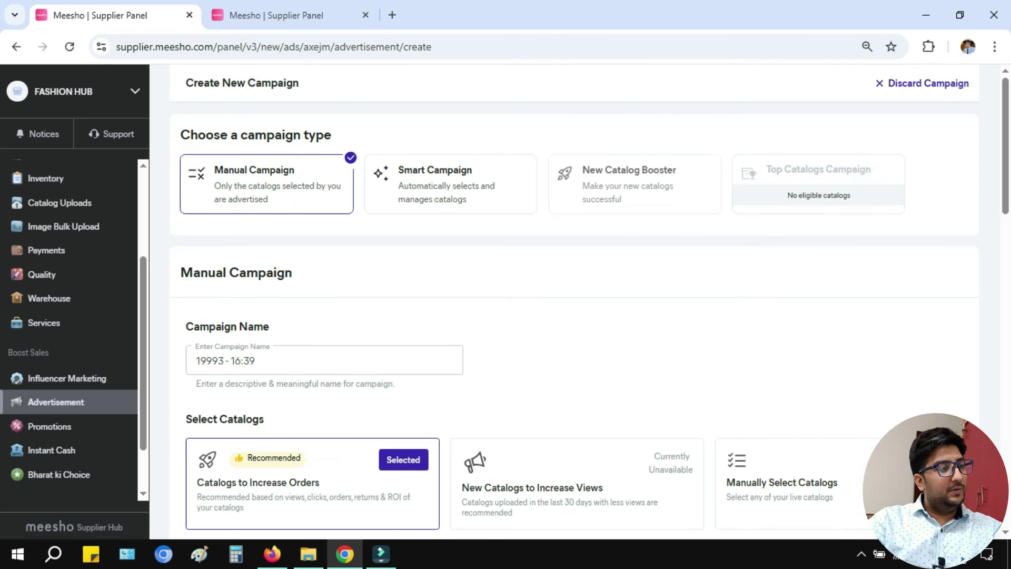
left_click(452, 184)
scroll(451, 184, "down", 1)
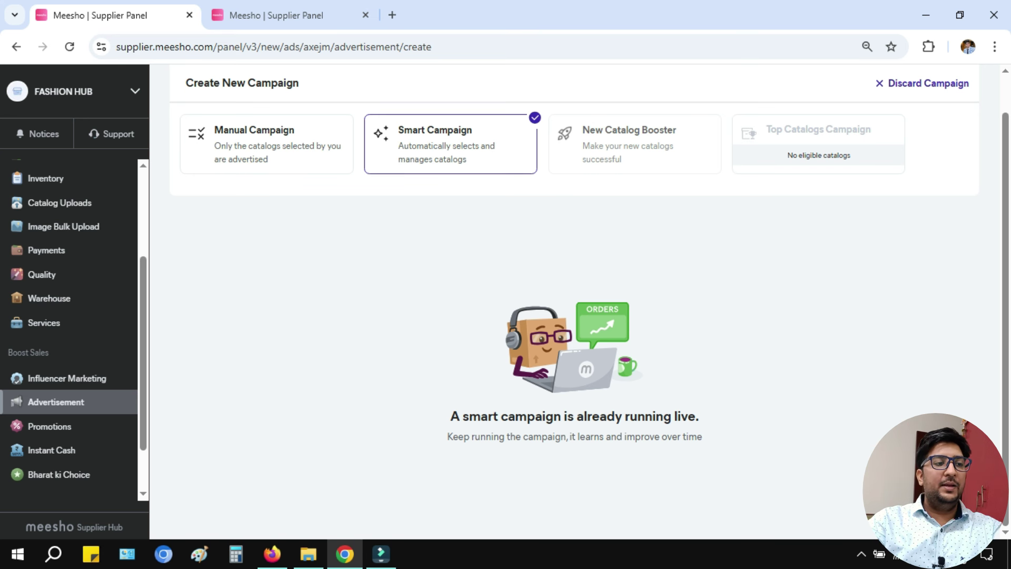
scroll(574, 295, "up", 1)
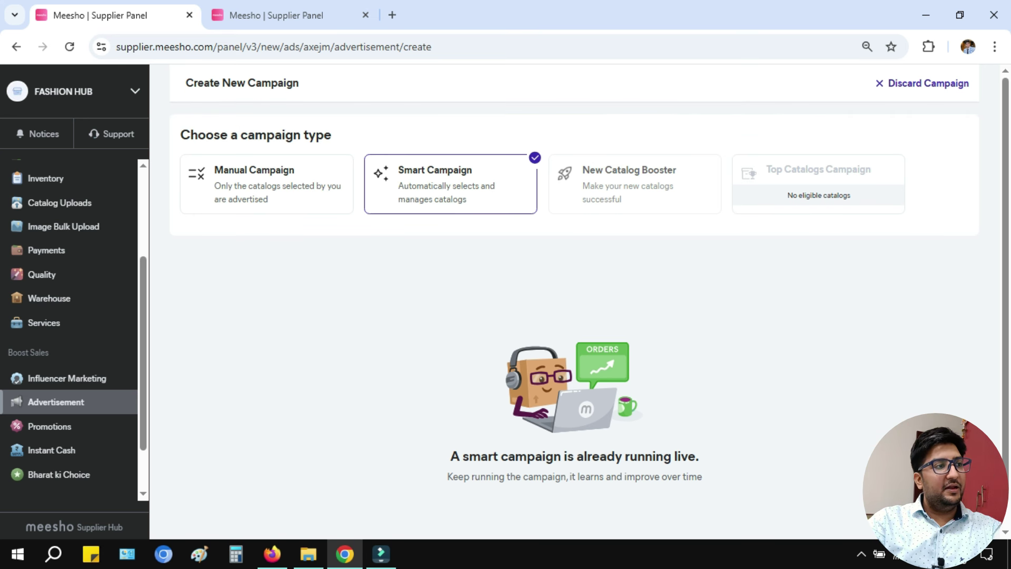
Return to the advertisement listing, open the Smart Campaign's details and examine its overview and orders graph.
left_click(56, 402)
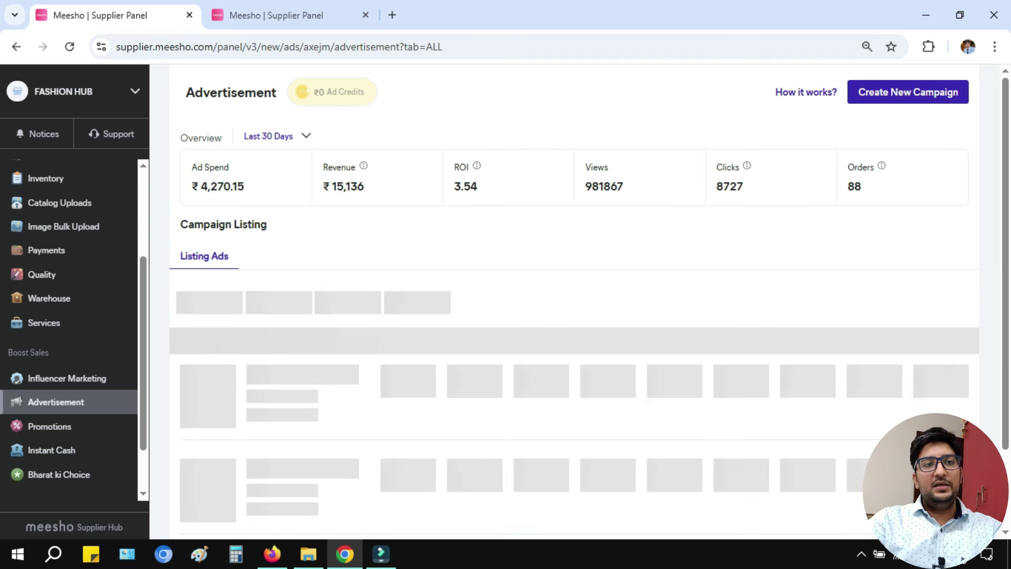
scroll(574, 303, "down", 10)
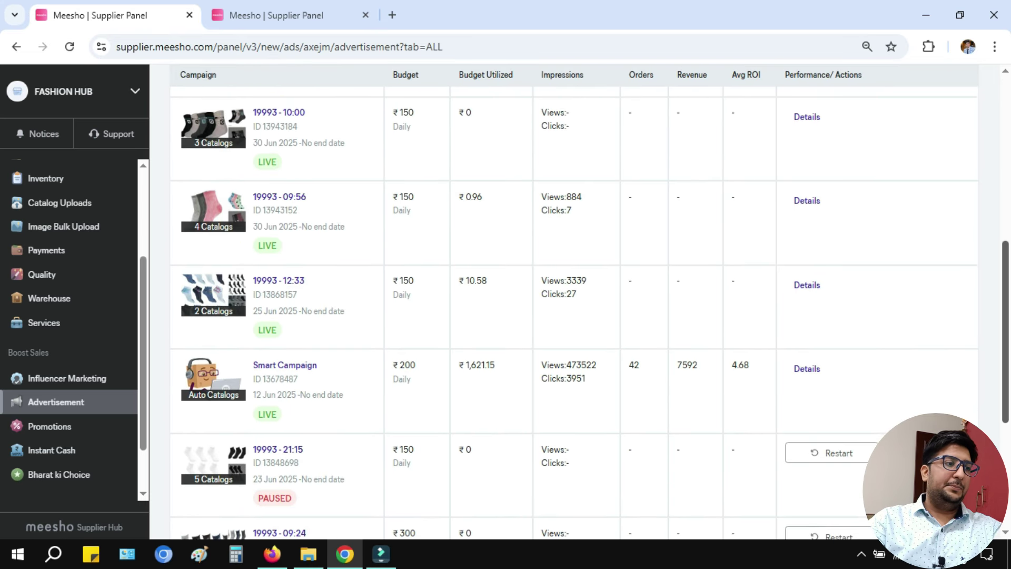
left_click(807, 297)
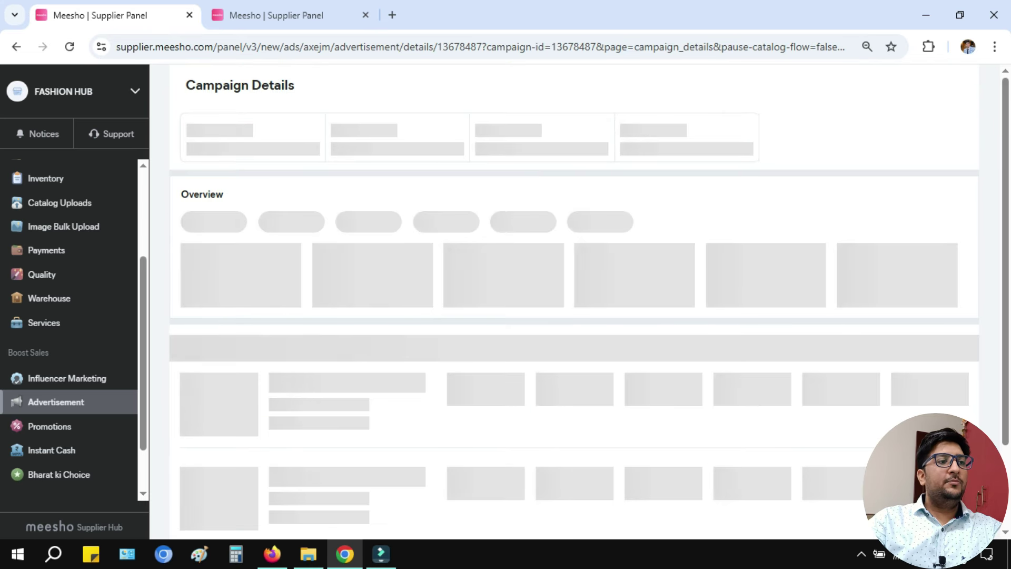
scroll(574, 303, "down", 2)
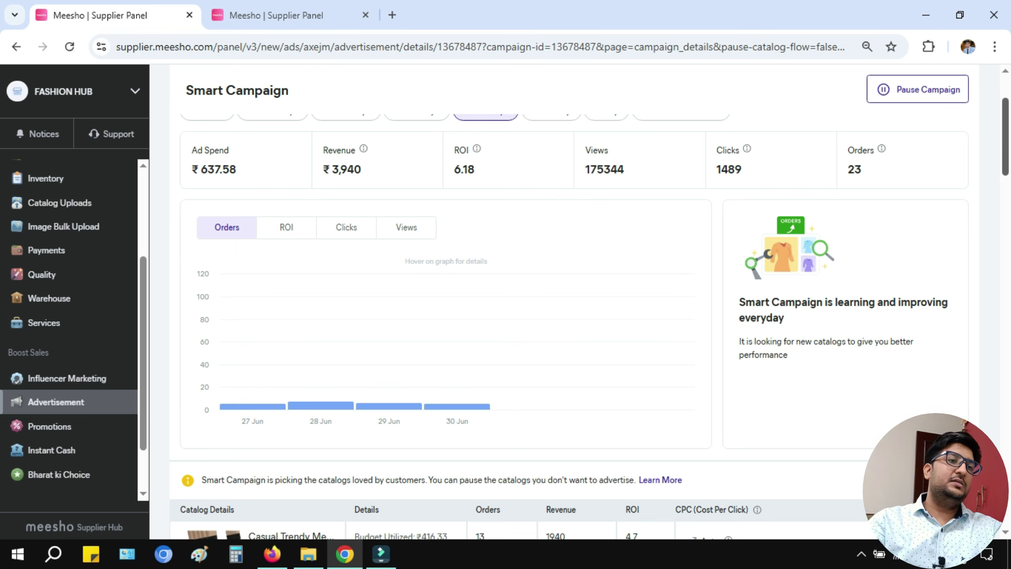
scroll(579, 316, "up", 3)
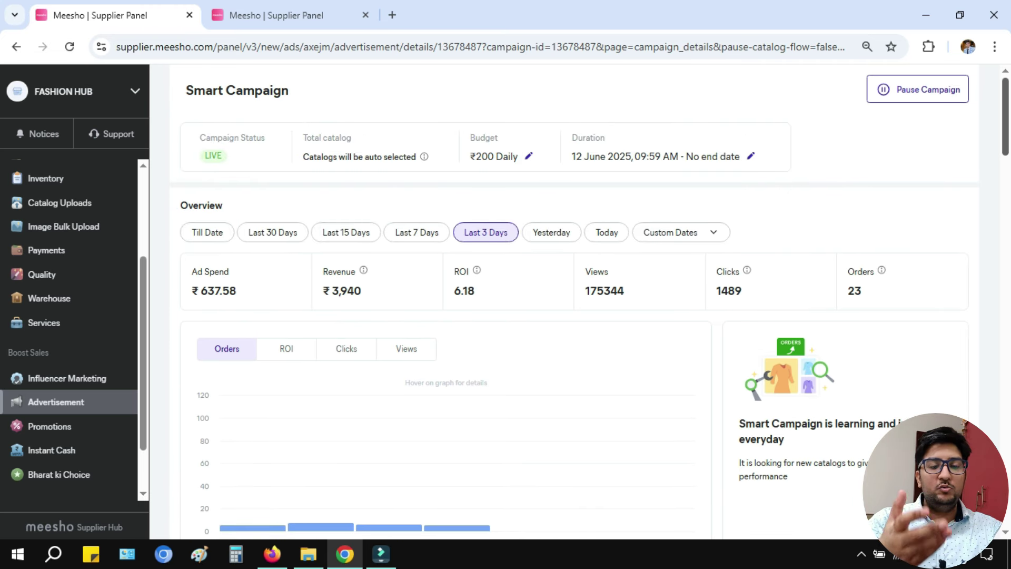
Check the Smart Campaign's start date and show its overview for the Till Date period.
left_click_drag(572, 157, 649, 157)
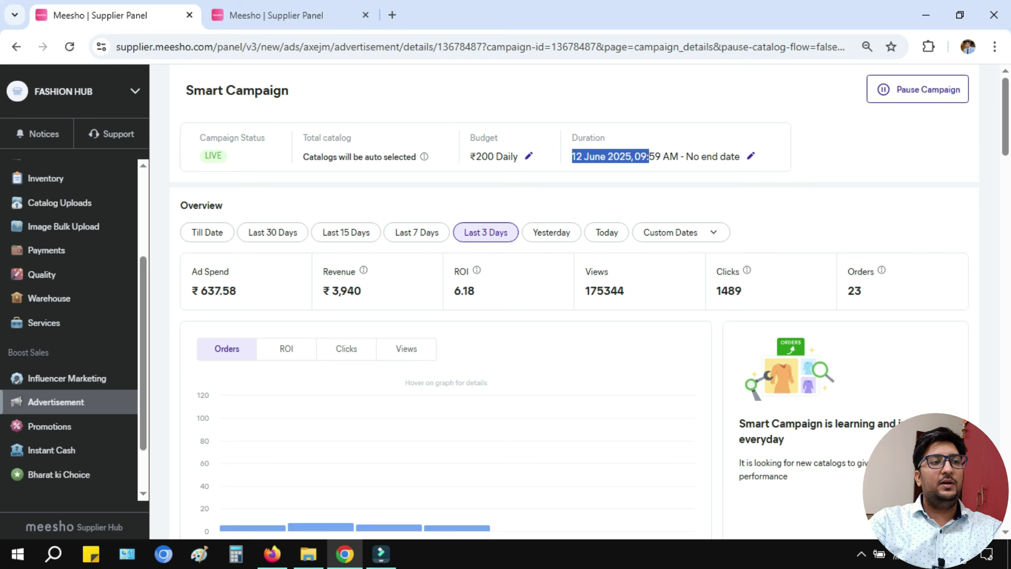
left_click(649, 156)
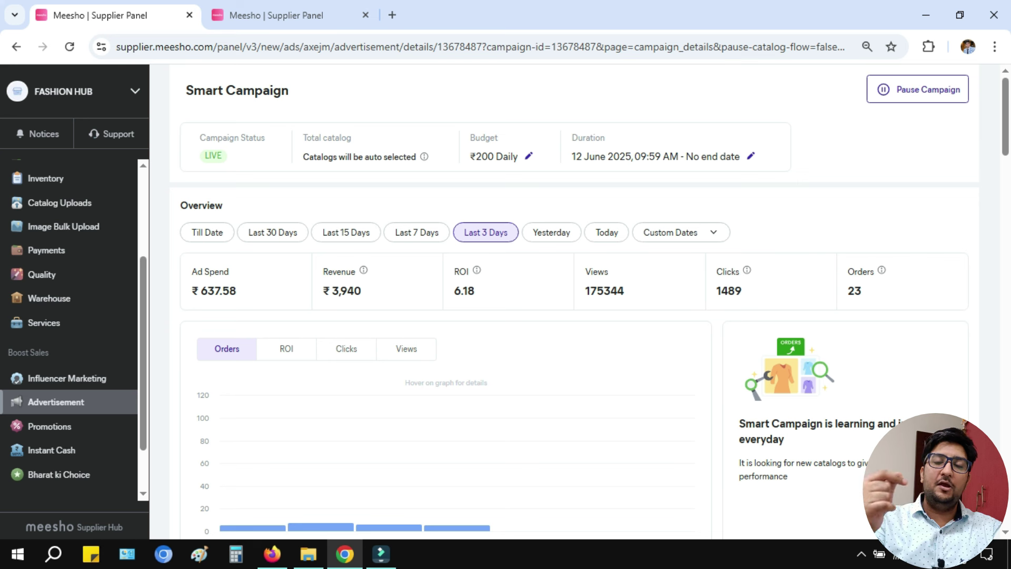
left_click_drag(572, 156, 640, 156)
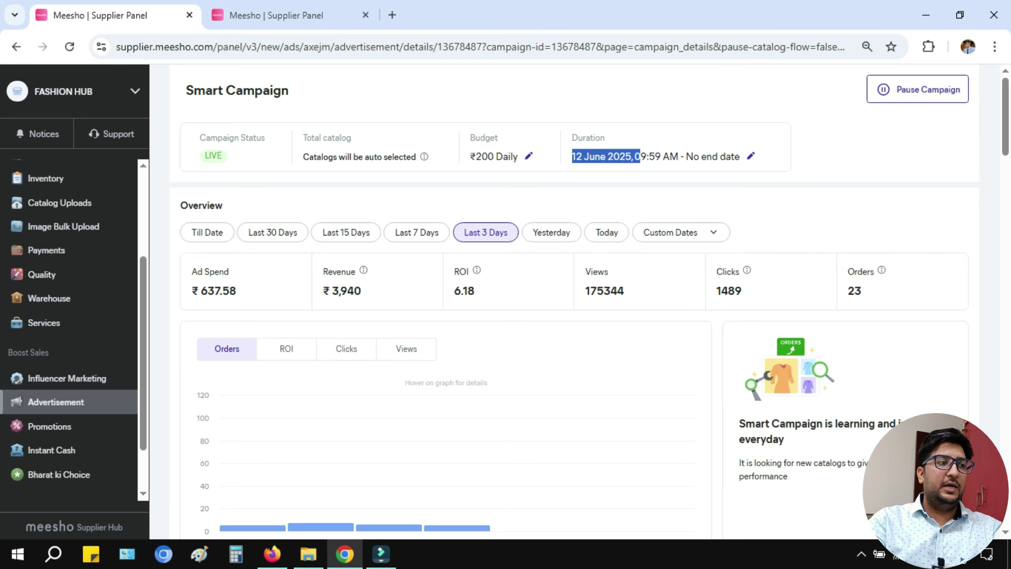
left_click(207, 232)
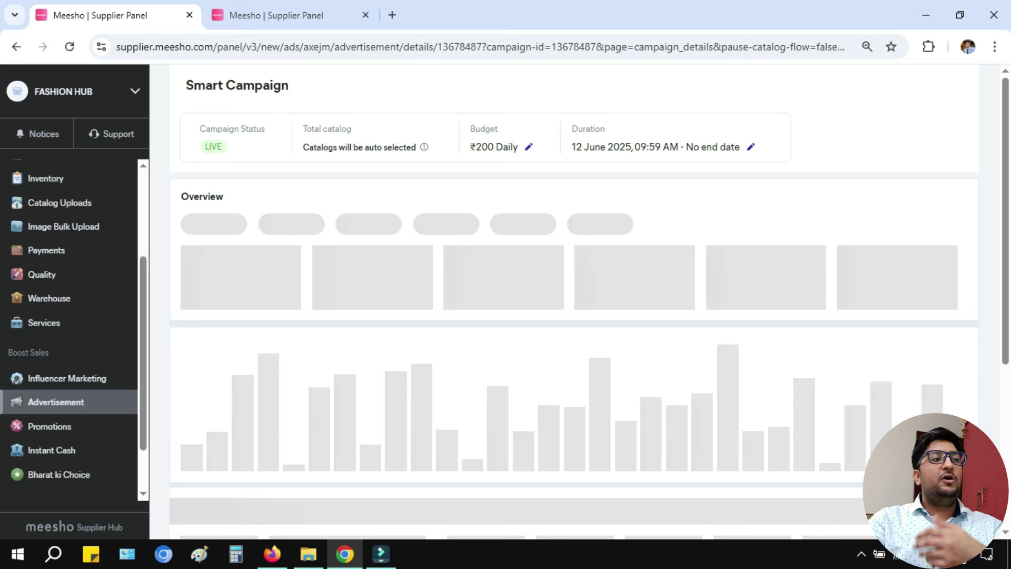
left_click(273, 232)
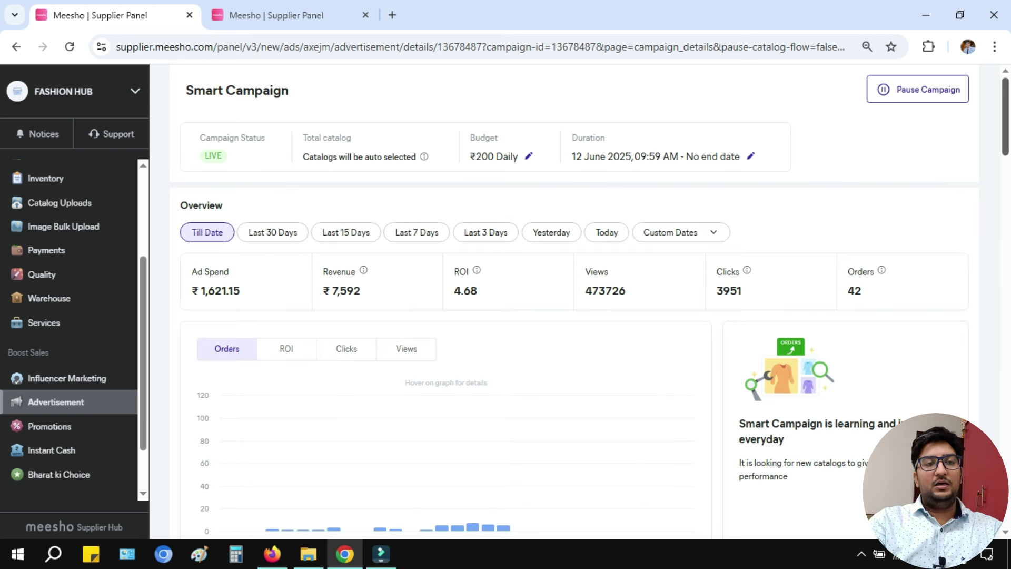
Examine the catalogs at the end of the Smart Campaign's list for budget spent without orders.
scroll(574, 316, "down", 10)
scroll(574, 316, "down", 10)
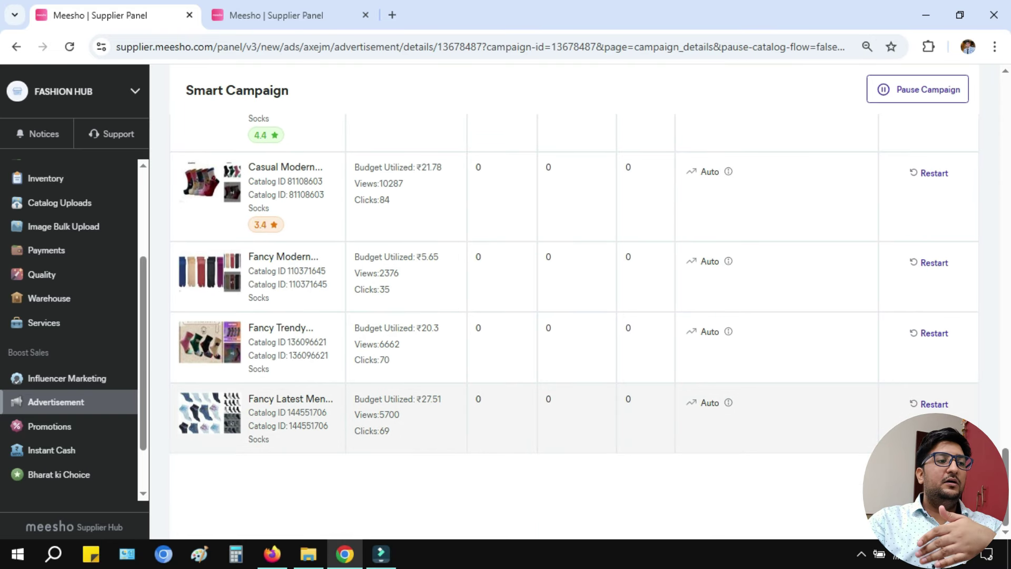
scroll(573, 321, "up", 2)
scroll(764, 421, "up", 3)
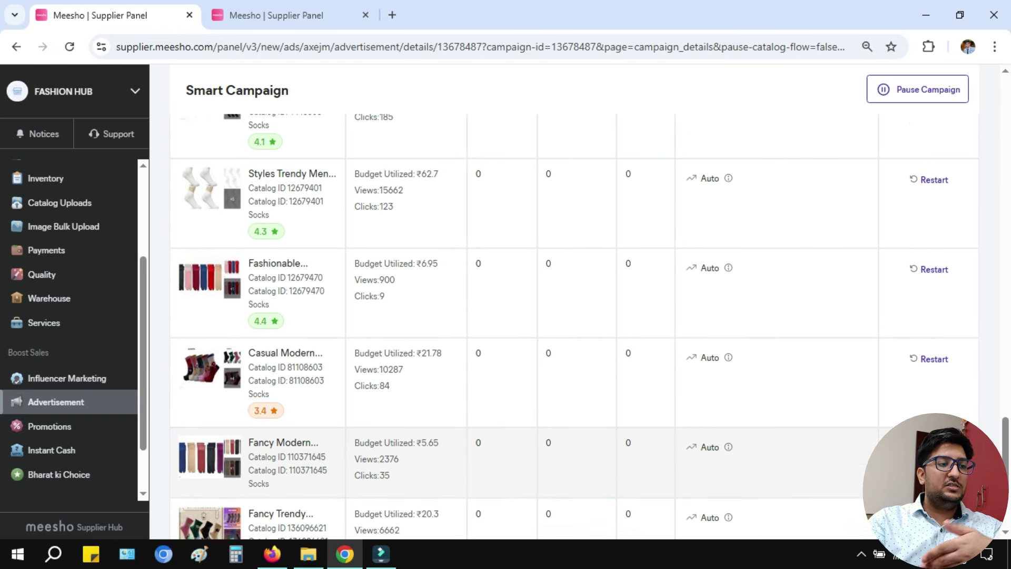
scroll(764, 401, "up", 2)
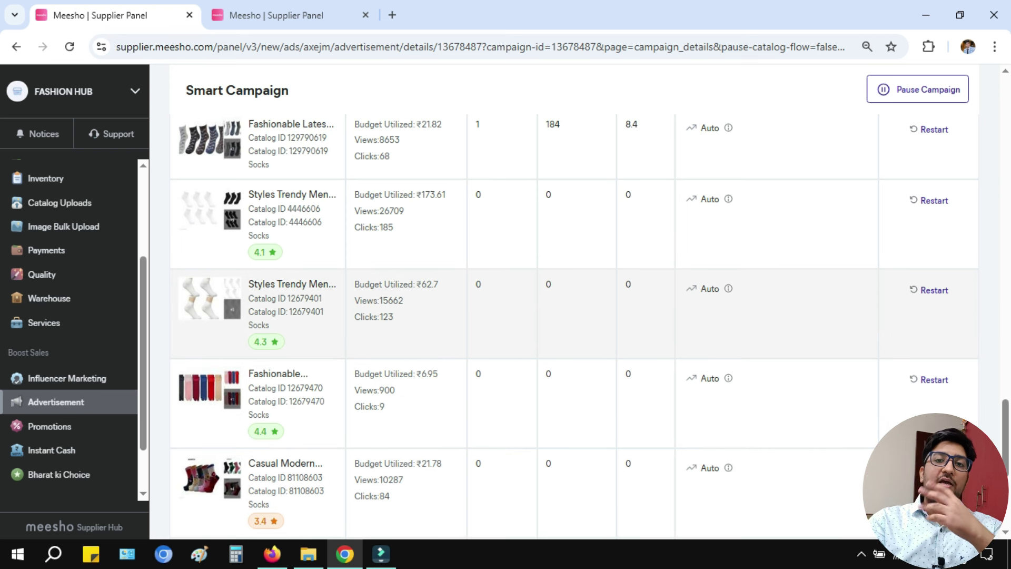
scroll(763, 342, "up", 2)
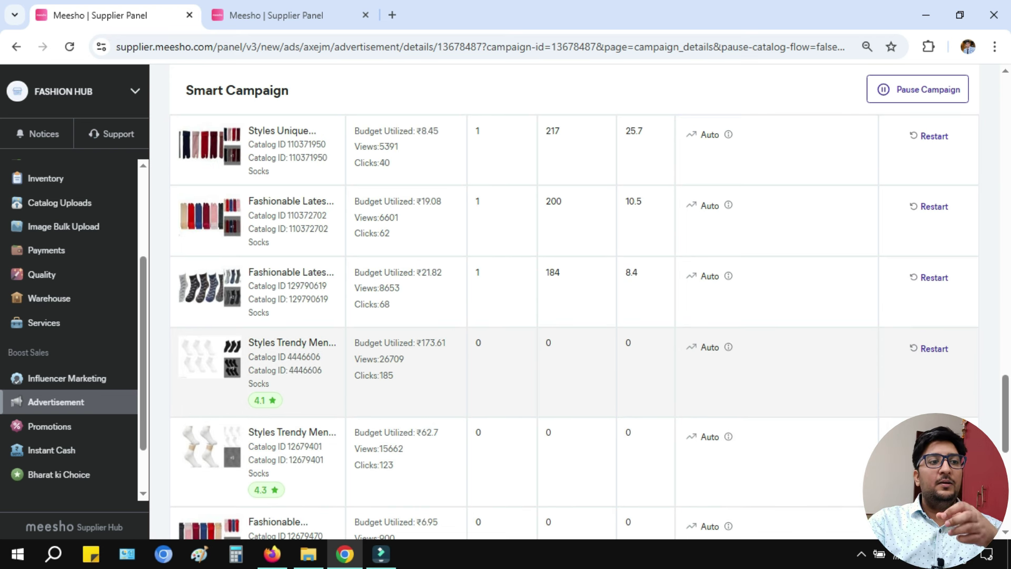
scroll(764, 369, "up", 1)
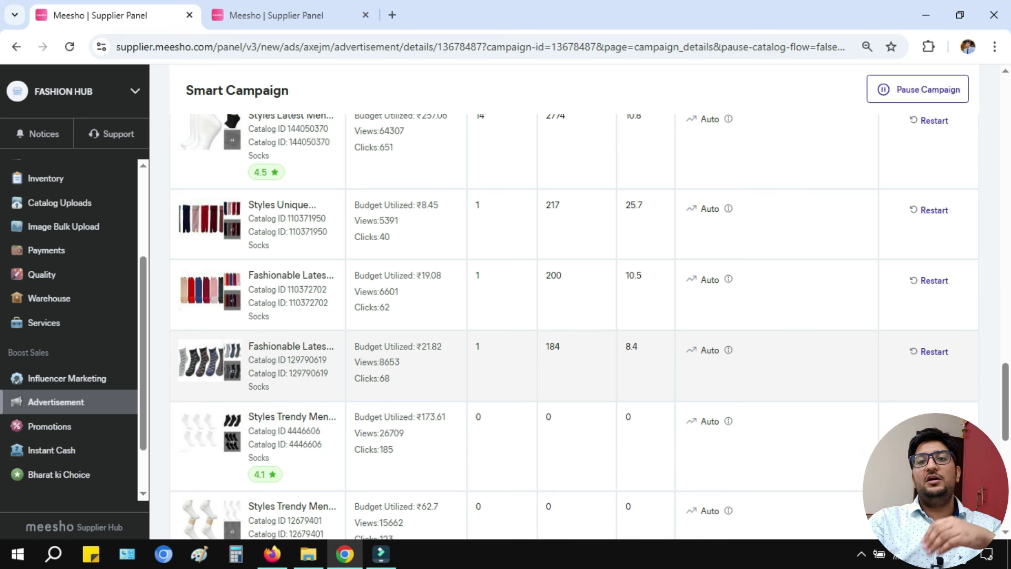
Compare the budget utilized with the orders and ROI of individual sock catalogs in the Smart Campaign.
triple_click(400, 417)
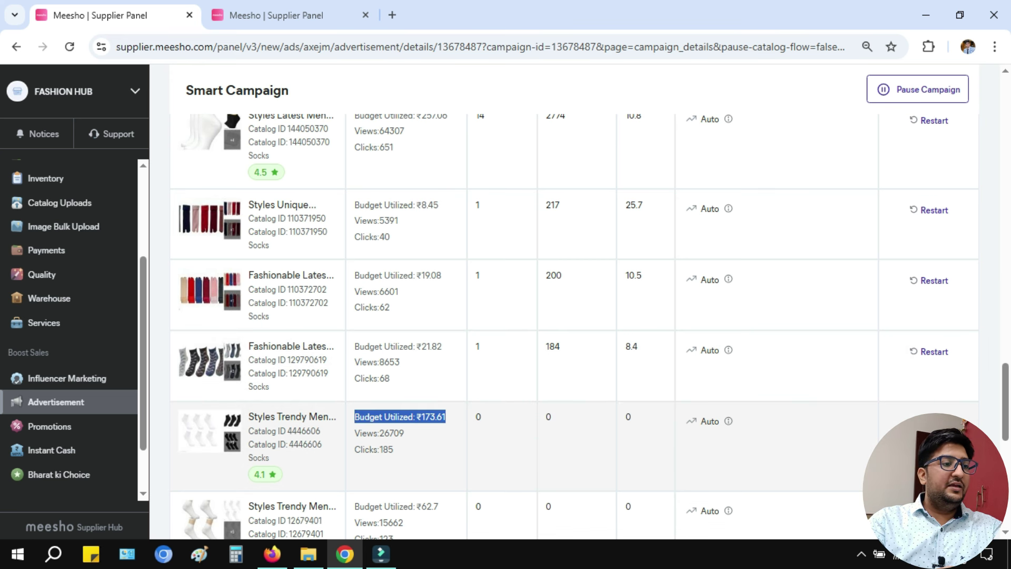
left_click_drag(416, 416, 445, 416)
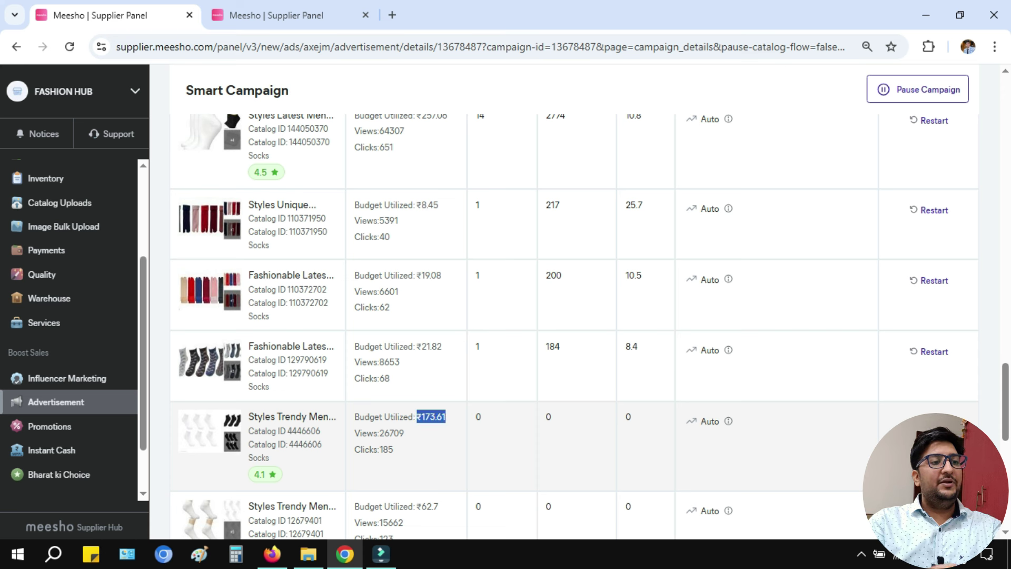
double_click(628, 417)
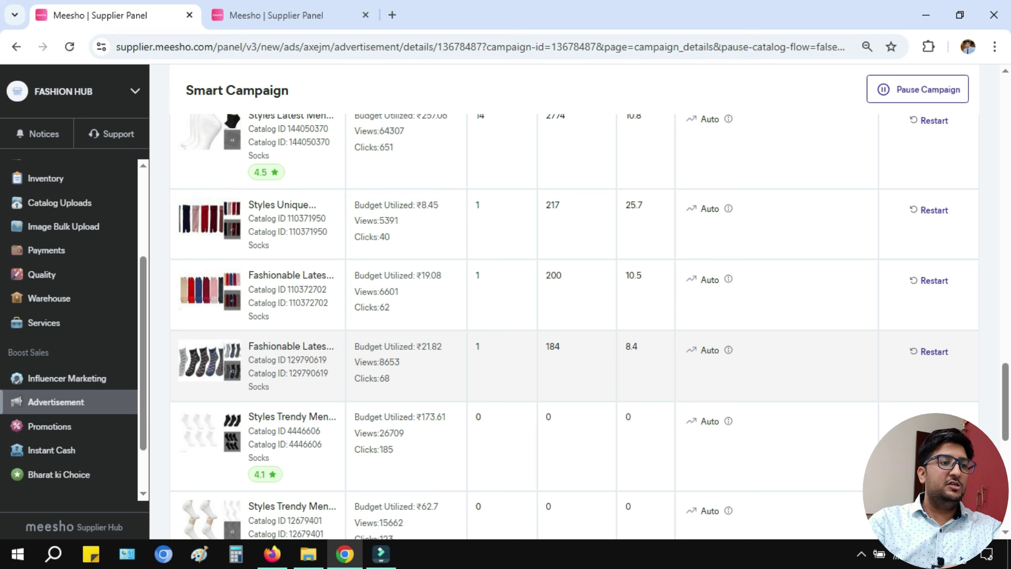
double_click(478, 346)
scroll(478, 346, "up", 1)
left_click_drag(408, 349, 441, 350)
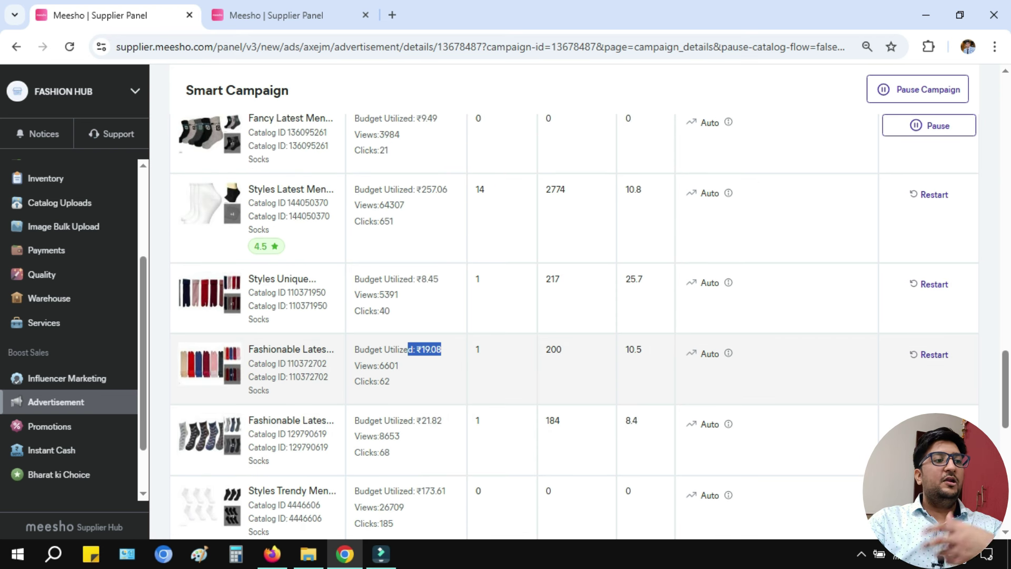
double_click(633, 349)
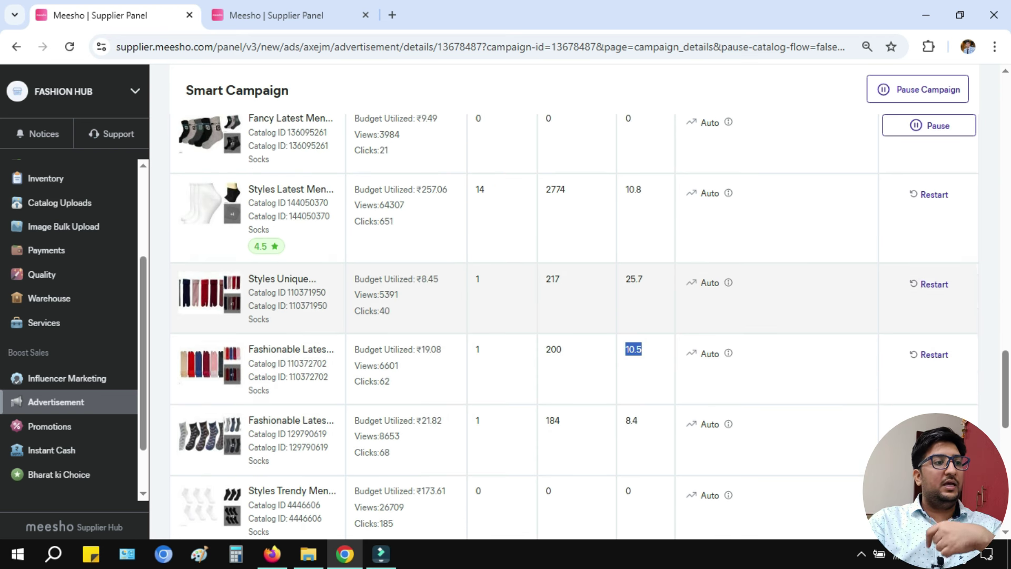
scroll(633, 325, "up", 1)
left_click_drag(421, 263, 443, 263)
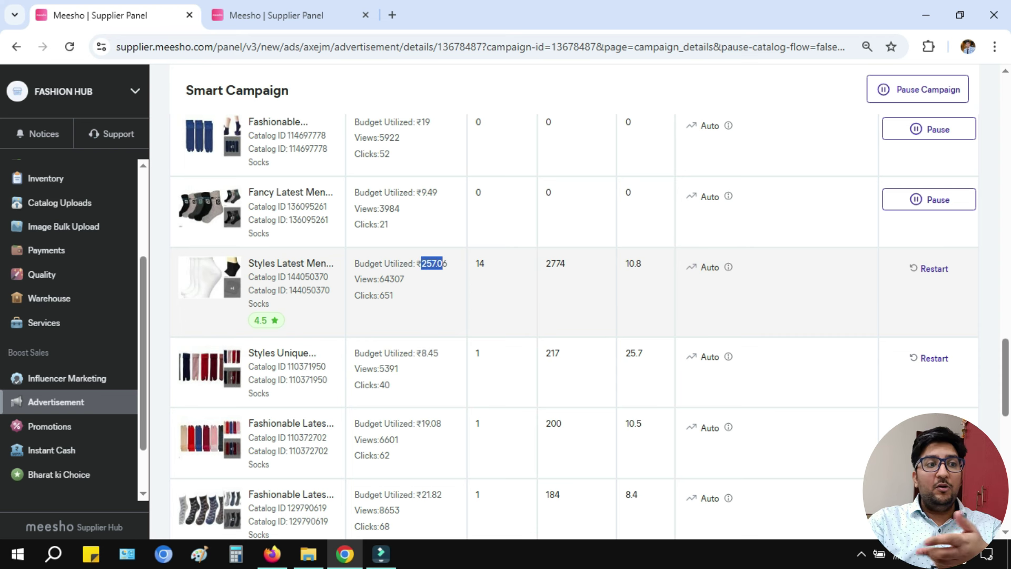
Review the remaining Smart Campaign catalogs back up to the campaign's overview figures.
scroll(443, 263, "up", 2)
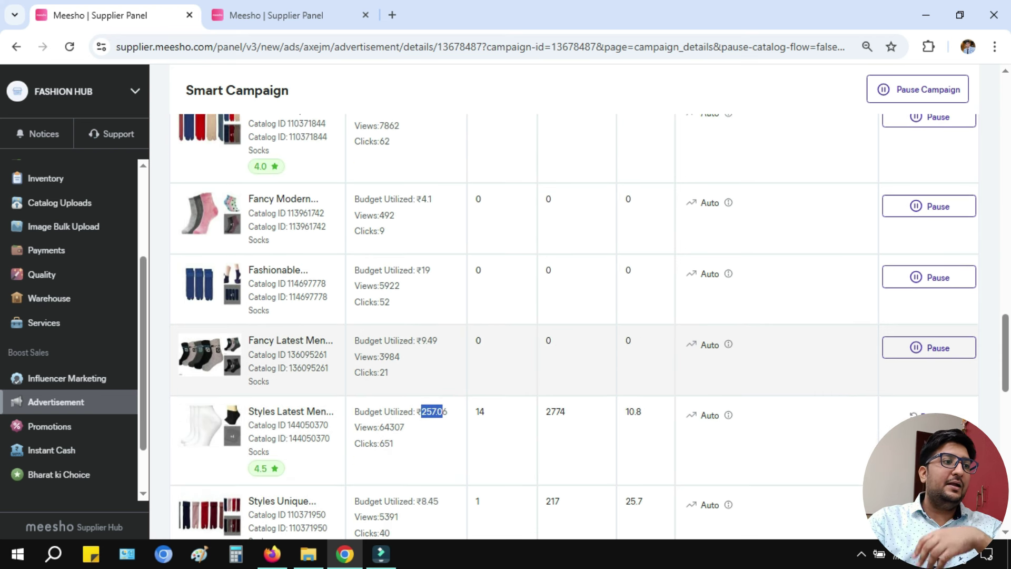
scroll(590, 326, "up", 5)
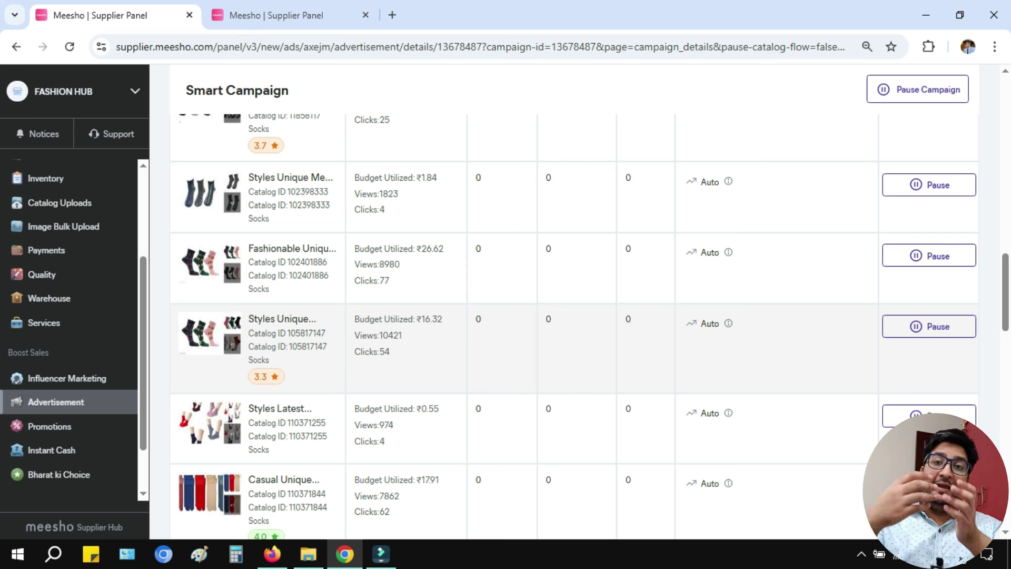
scroll(590, 326, "up", 7)
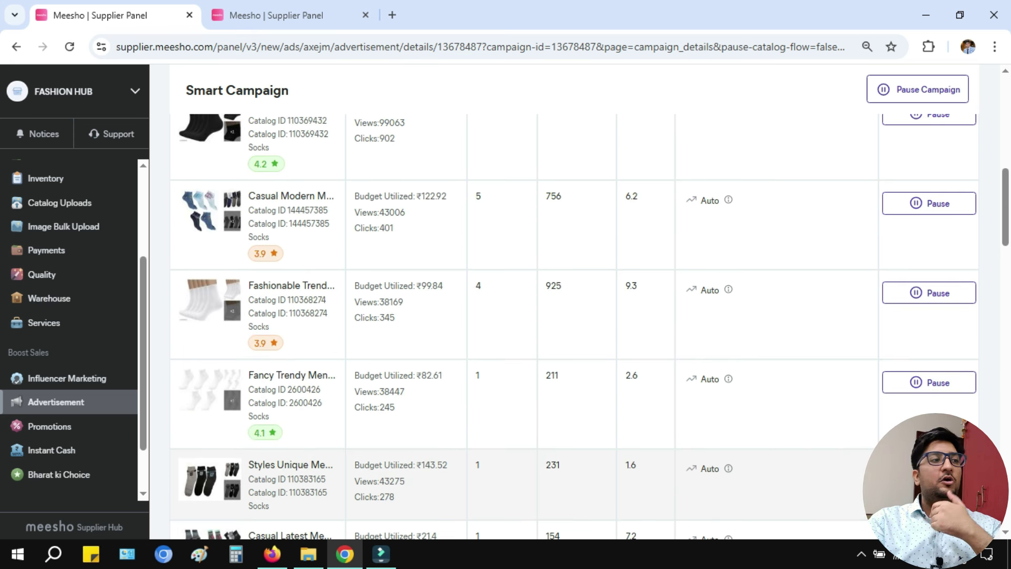
scroll(589, 327, "up", 4)
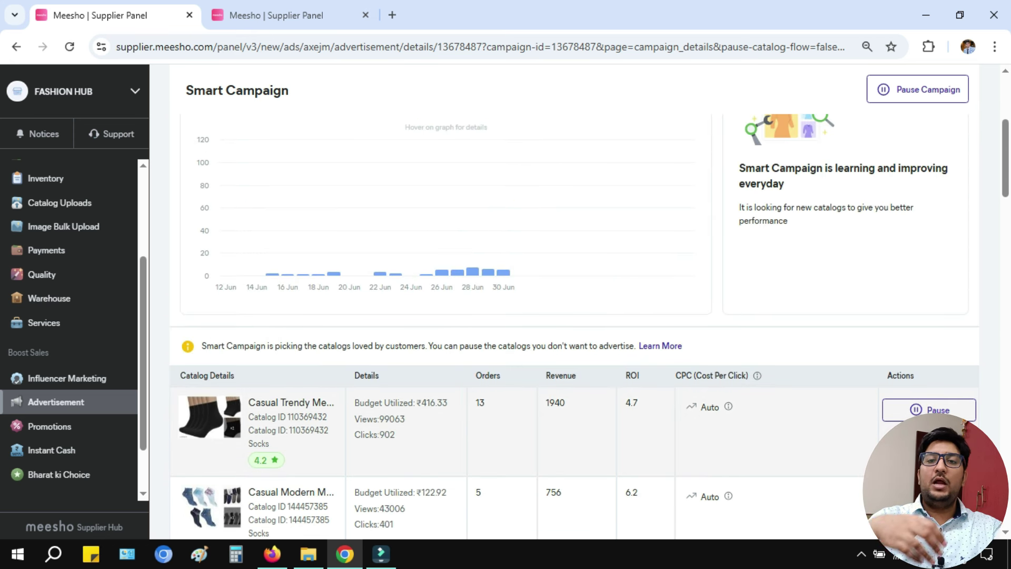
scroll(574, 315, "up", 3)
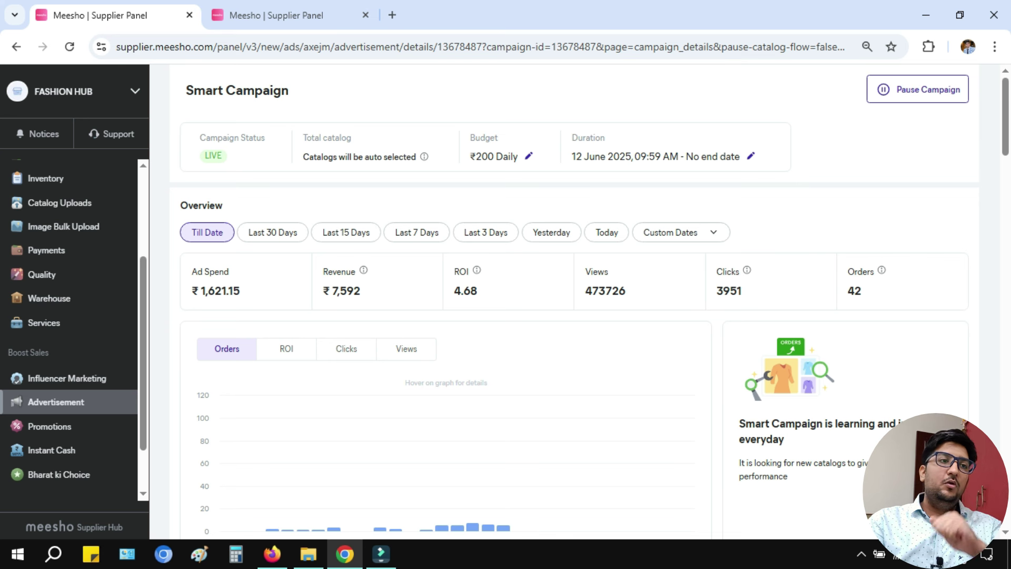
Show the Smart Campaign's daily ROI graph and compare it with the overview figures and the sock catalogs.
scroll(272, 308, "down", 4)
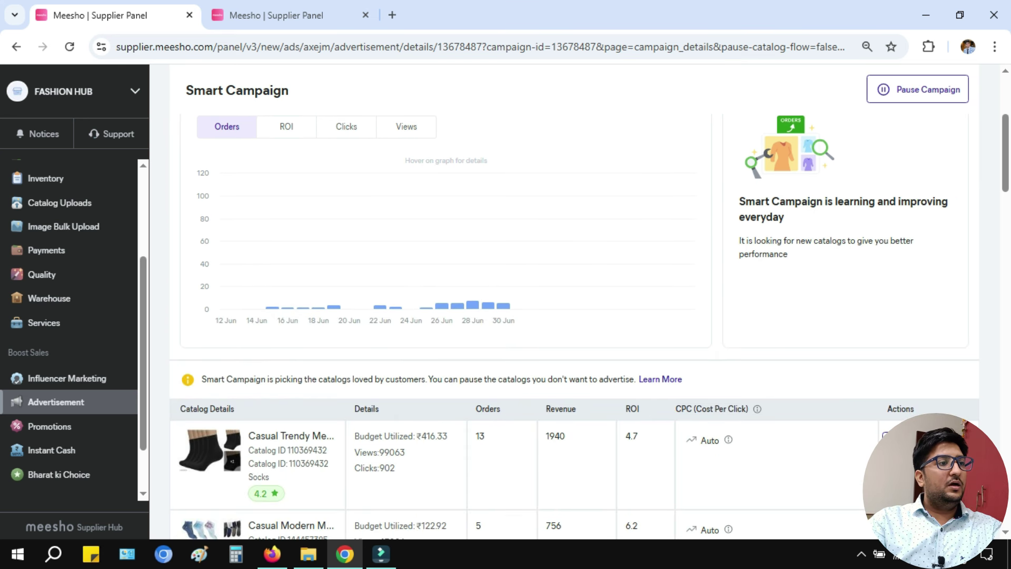
left_click(345, 127)
left_click(286, 127)
scroll(286, 158, "up", 3)
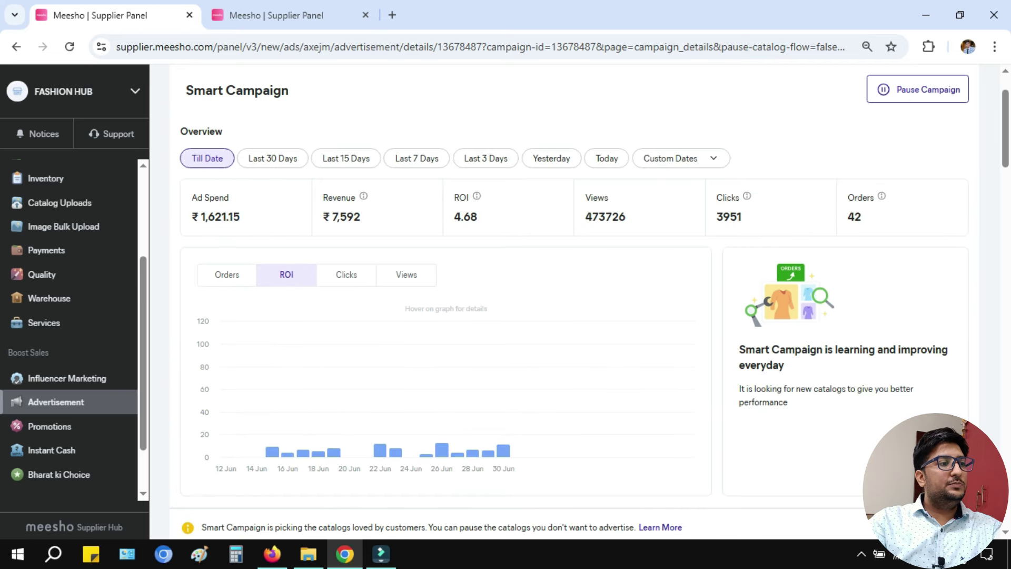
scroll(380, 303, "down", 6)
scroll(380, 303, "up", 4)
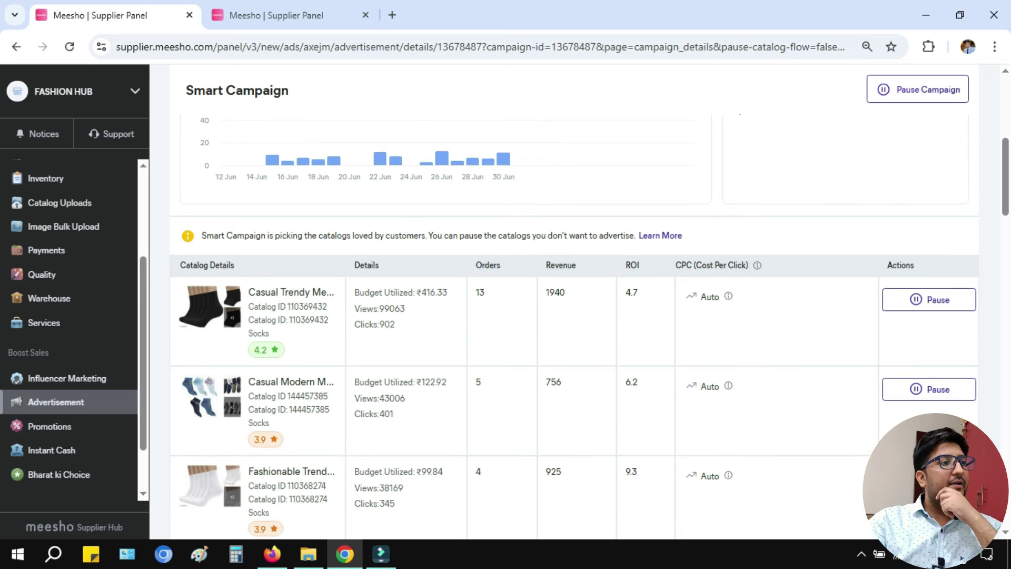
scroll(441, 295, "up", 3)
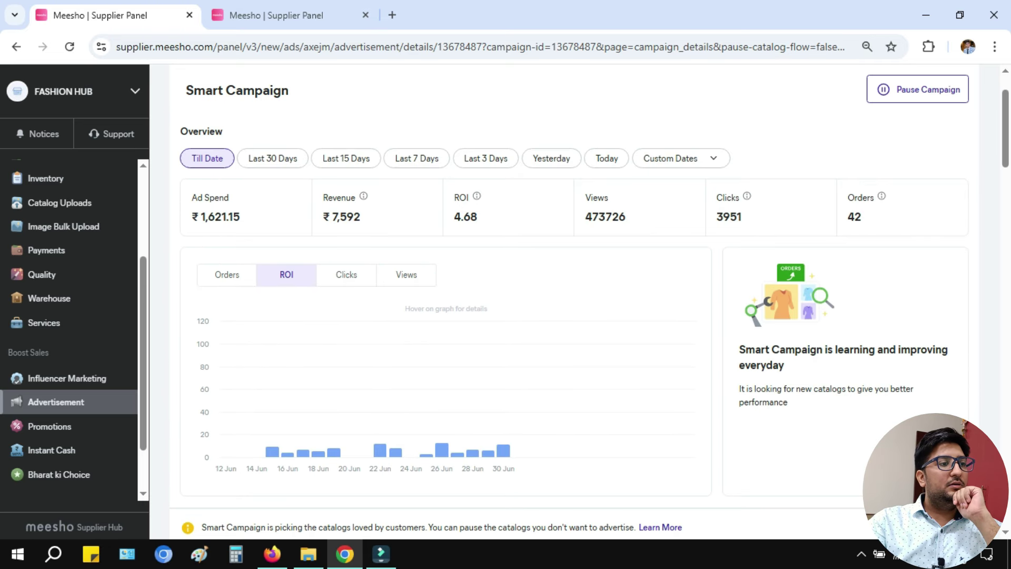
Show the Smart Campaign's daily Orders graph and check the orders for 15 Jun 2025.
left_click(406, 274)
left_click(287, 275)
left_click(226, 274)
mouse_move(273, 454)
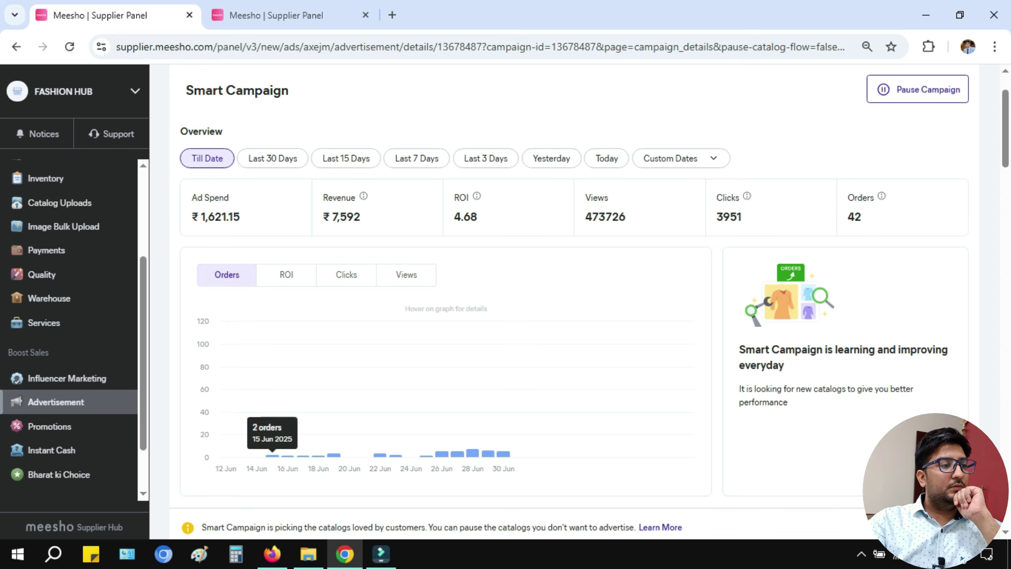
scroll(441, 453, "up", 2)
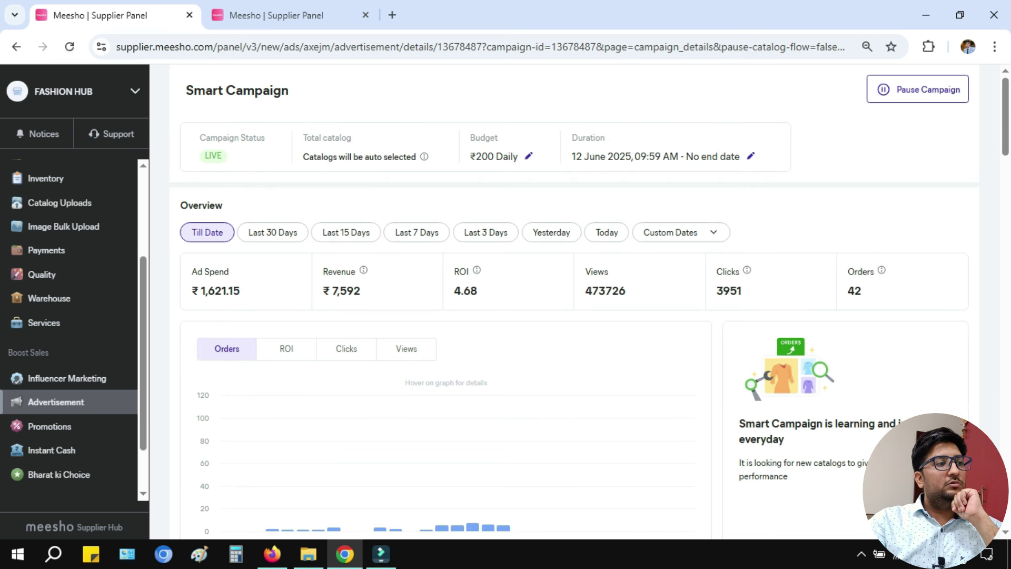
Show the daily Clicks graph and check the clicks for 12 and 13 Jun 2025.
left_click(406, 349)
left_click(346, 349)
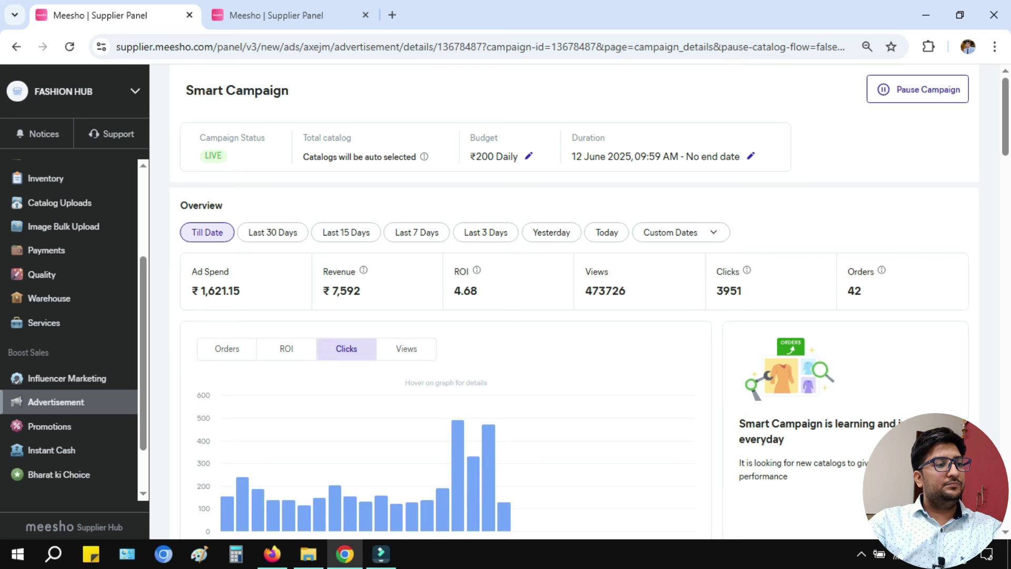
left_click(406, 349)
scroll(406, 349, "down", 1)
left_click(346, 274)
mouse_move(227, 440)
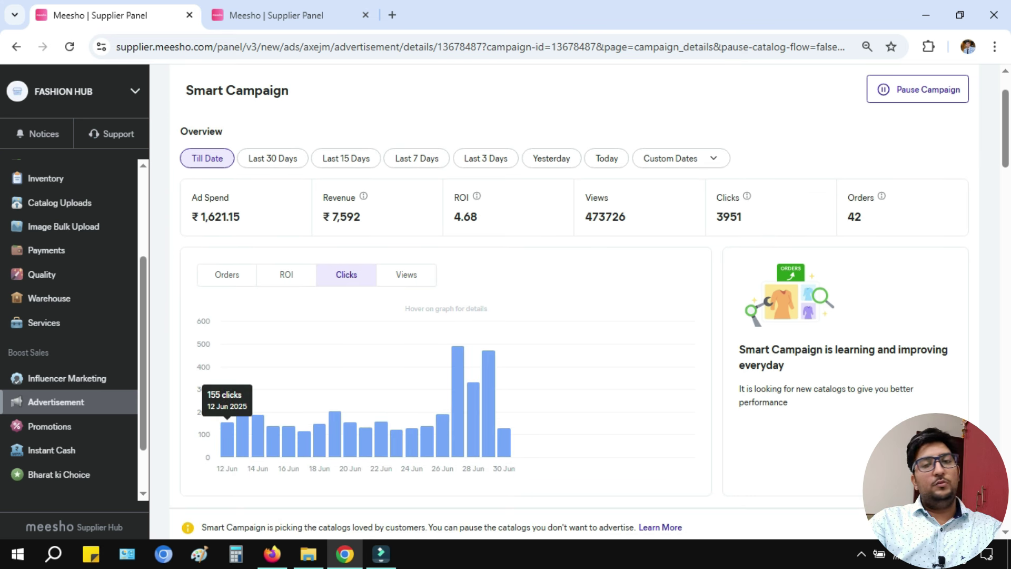
mouse_move(242, 421)
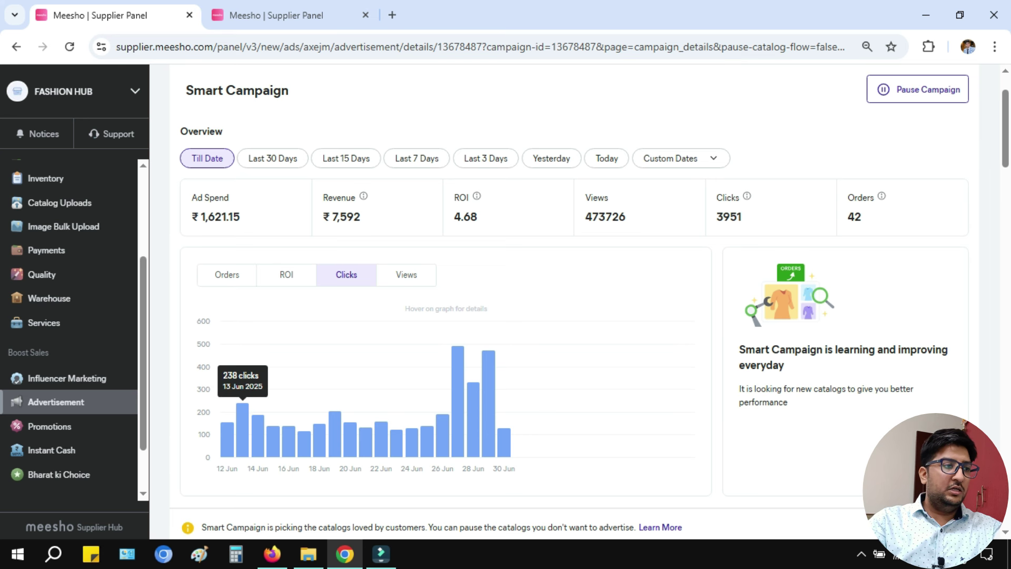
Apply a custom date range of 12/06/2025 to 14/06/2025 to the campaign overview and highlight the ad spend.
scroll(505, 416, "up", 1)
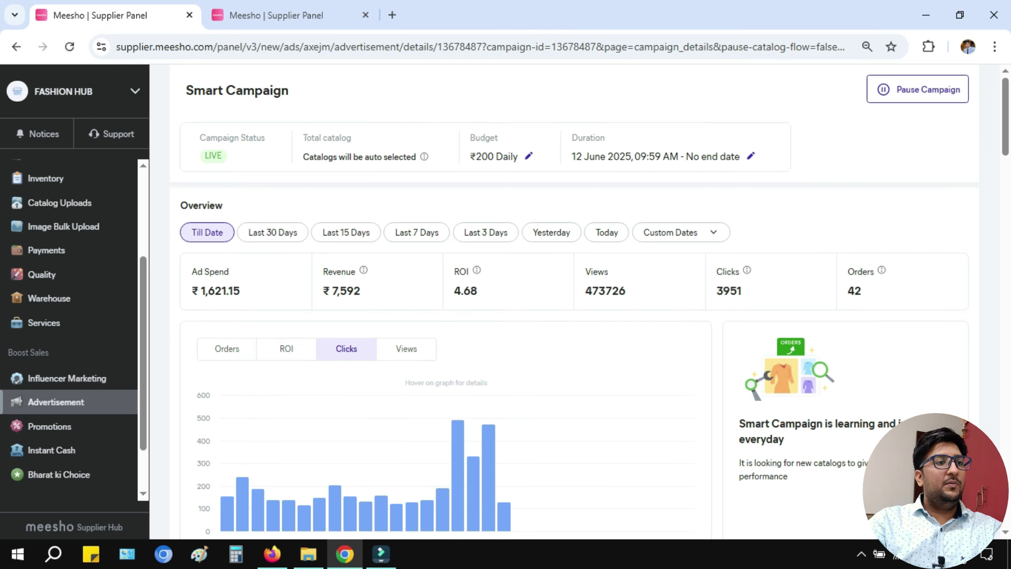
left_click(681, 232)
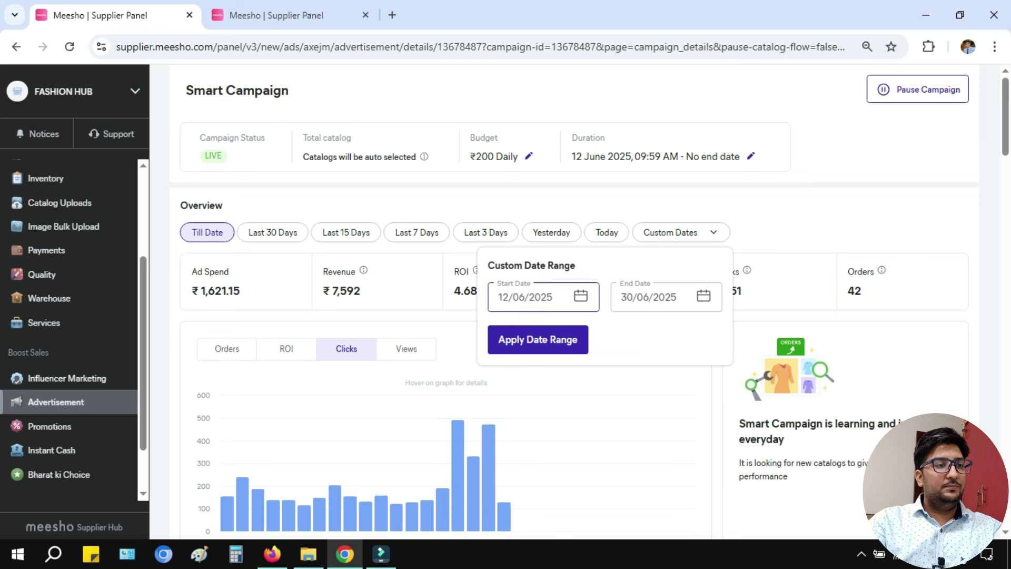
left_click(581, 296)
left_click(703, 295)
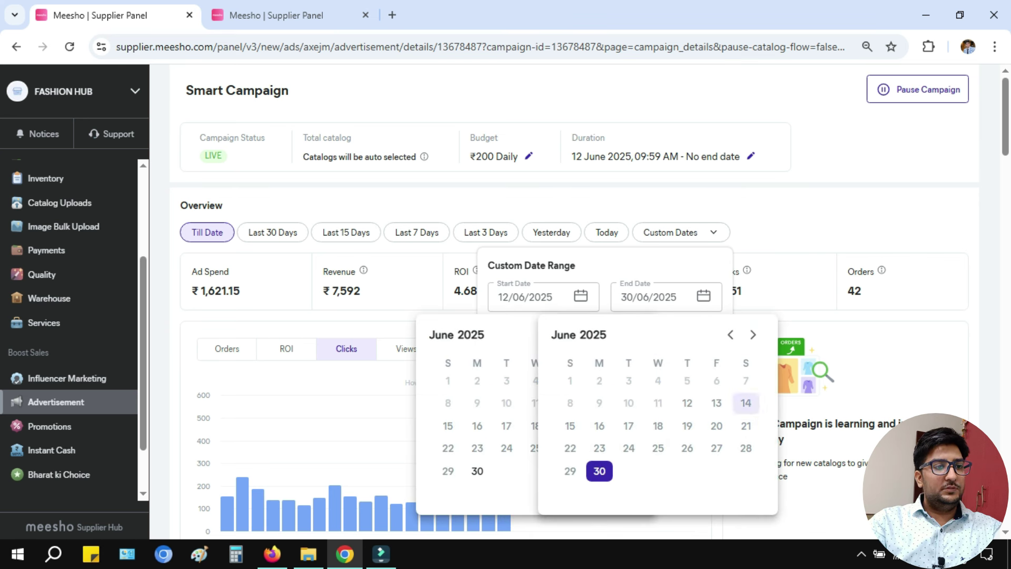
left_click(745, 403)
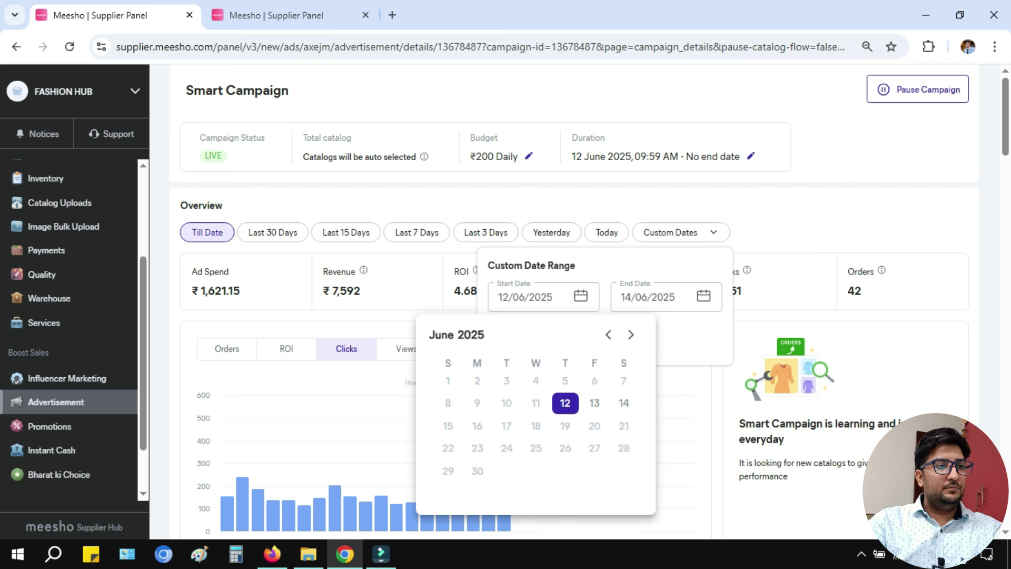
left_click(594, 403)
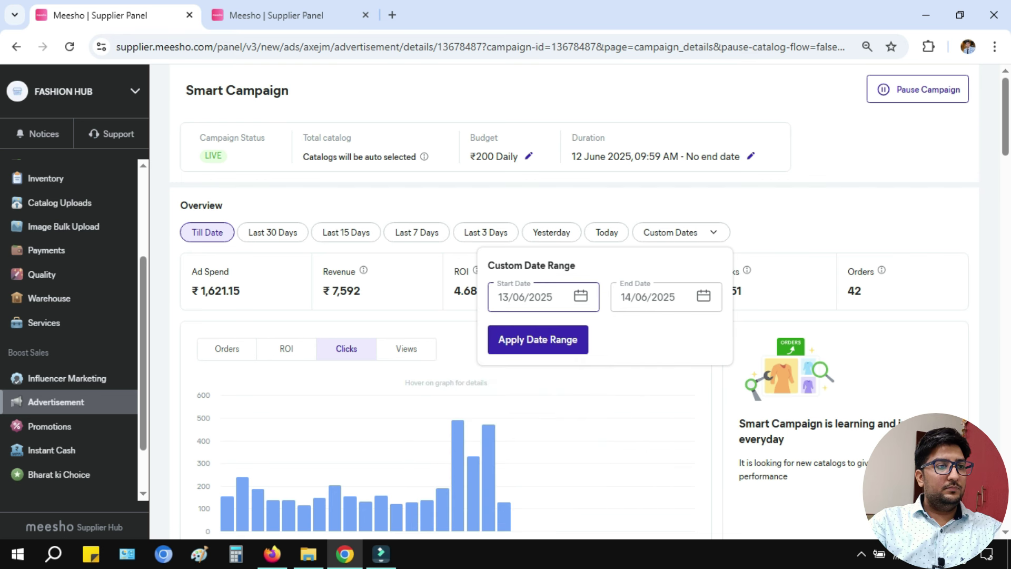
left_click(580, 296)
left_click(565, 403)
left_click(538, 340)
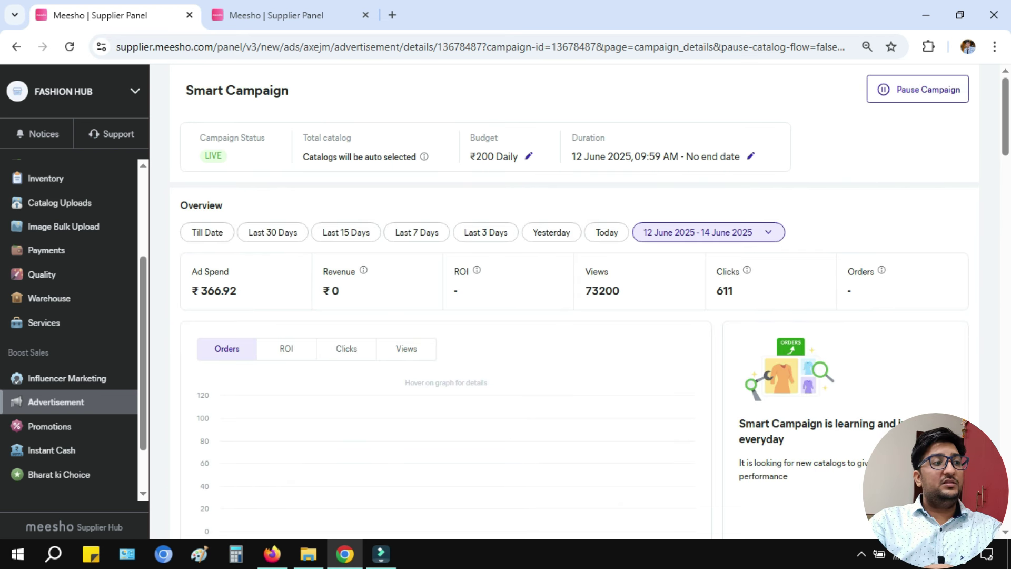
left_click_drag(191, 290, 237, 291)
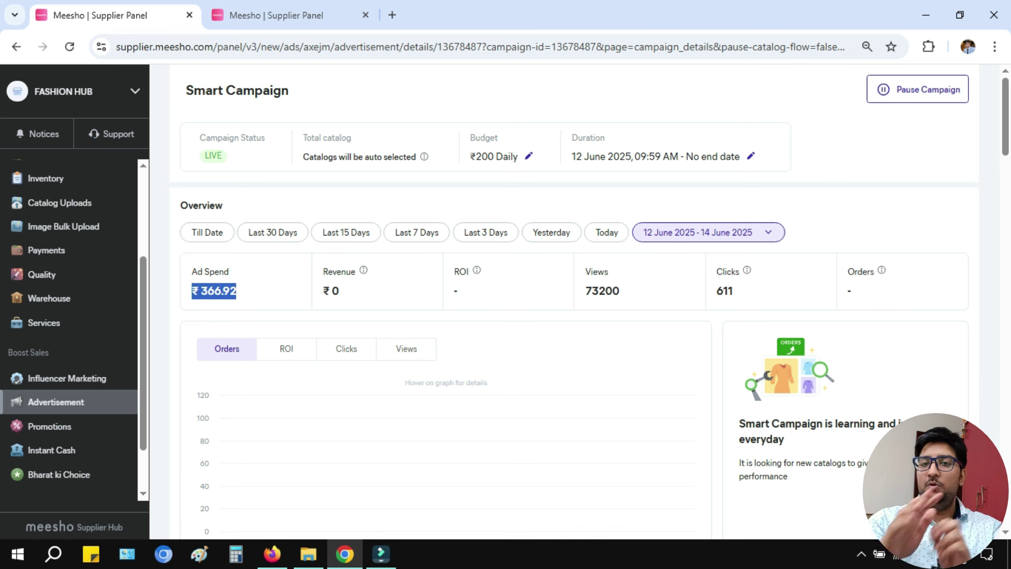
Change the overview's custom date range to 15/06/2025 to 17/06/2025 and highlight the ad spend amount.
left_click(708, 232)
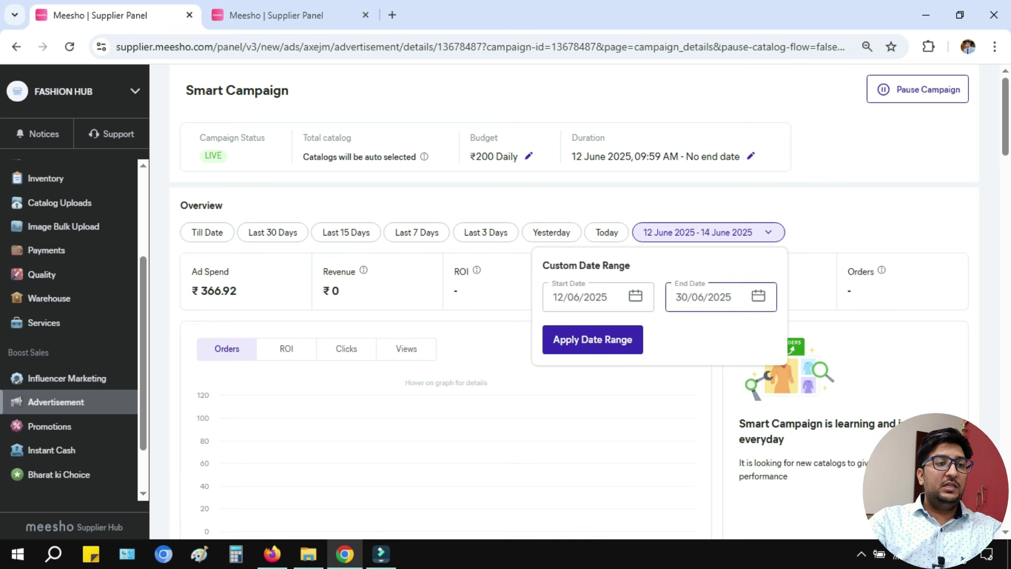
left_click(636, 296)
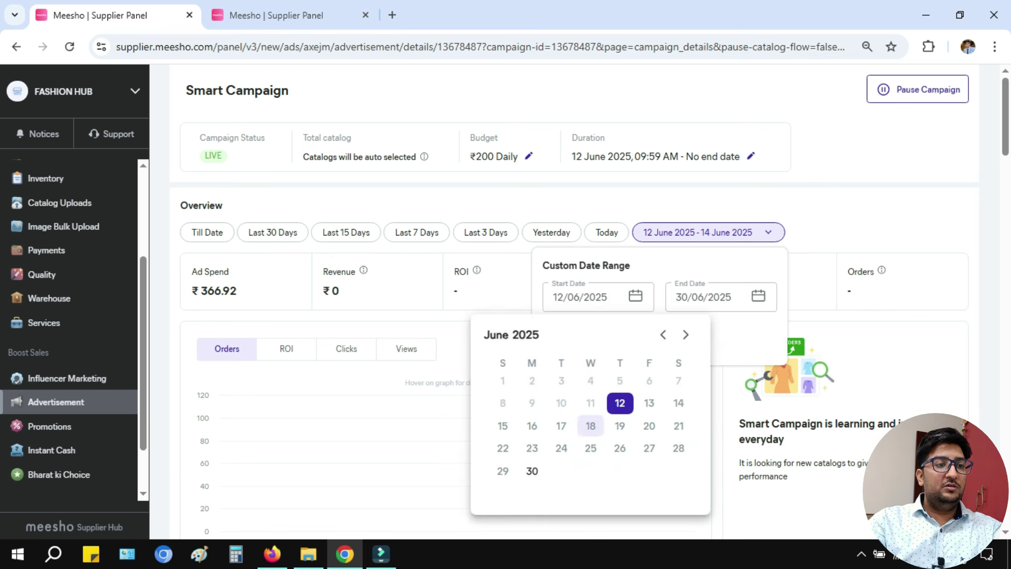
left_click(503, 426)
left_click(759, 296)
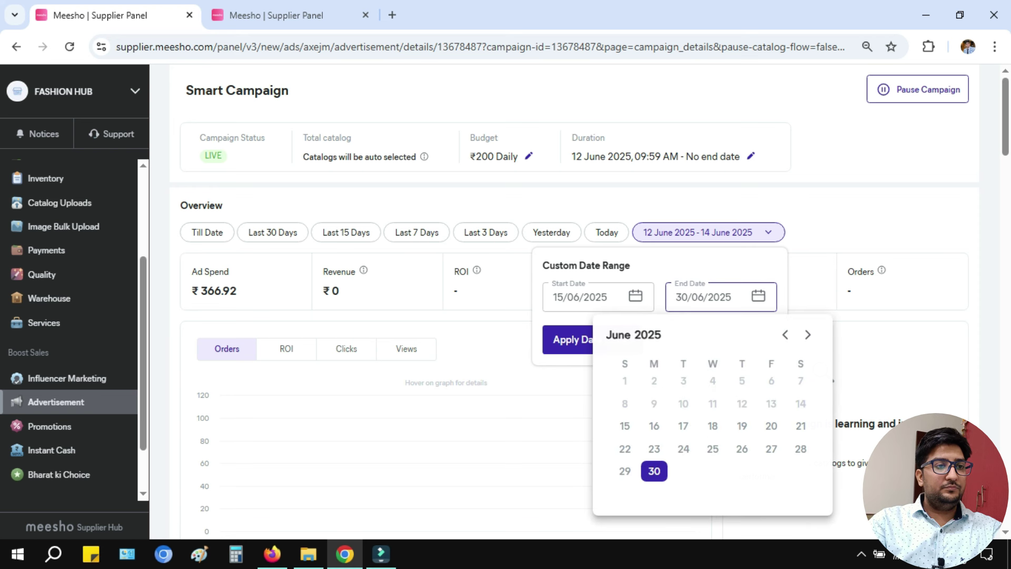
left_click(683, 425)
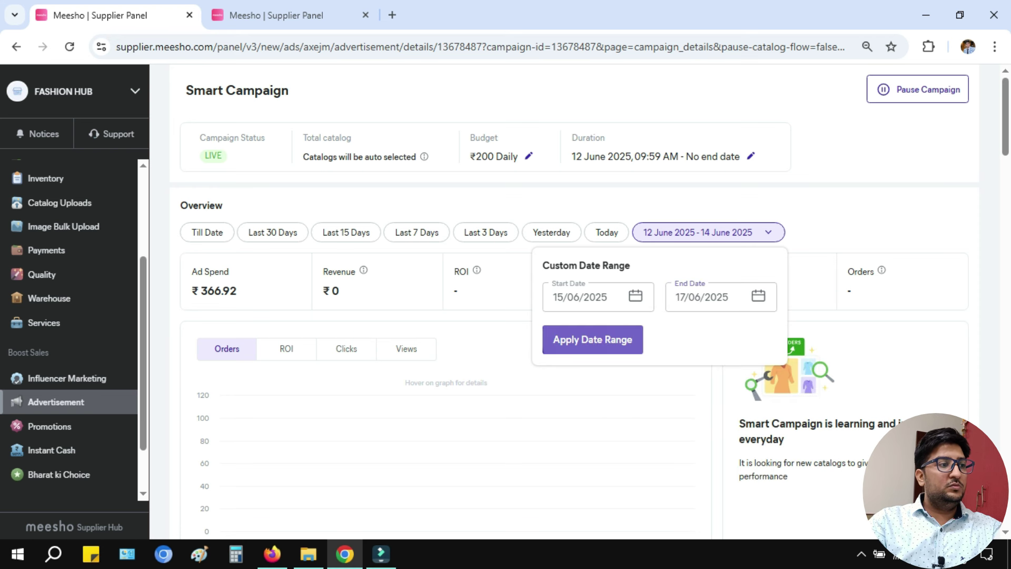
left_click(592, 339)
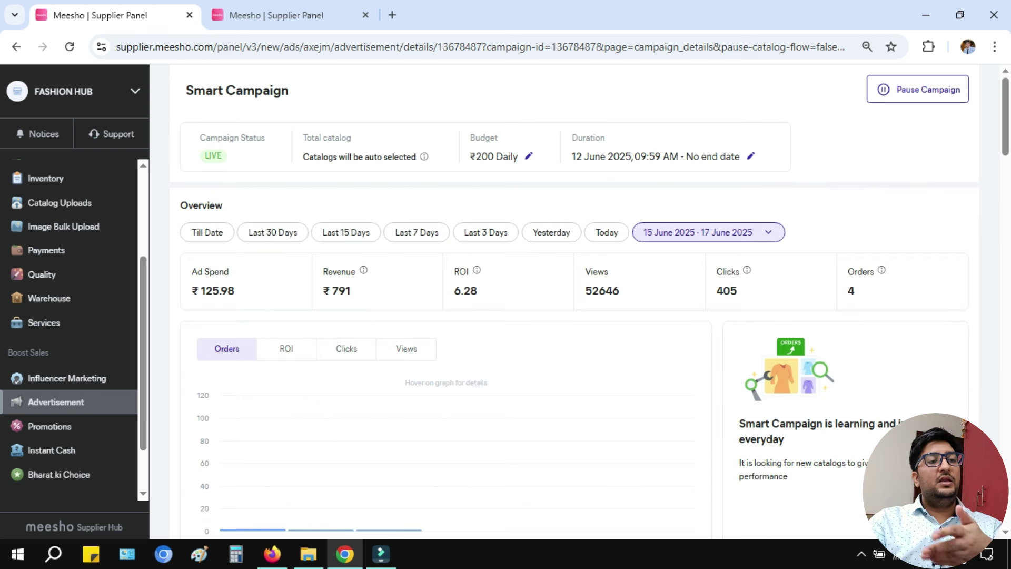
double_click(217, 291)
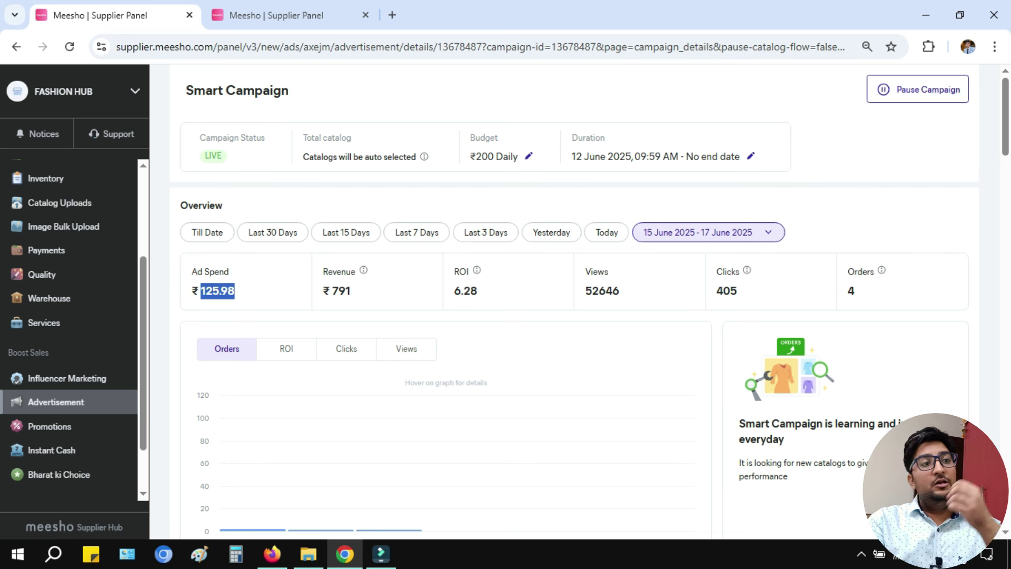
Apply a custom date range of 18/06/2025 to 21/06/2025 to the campaign overview.
left_click(747, 232)
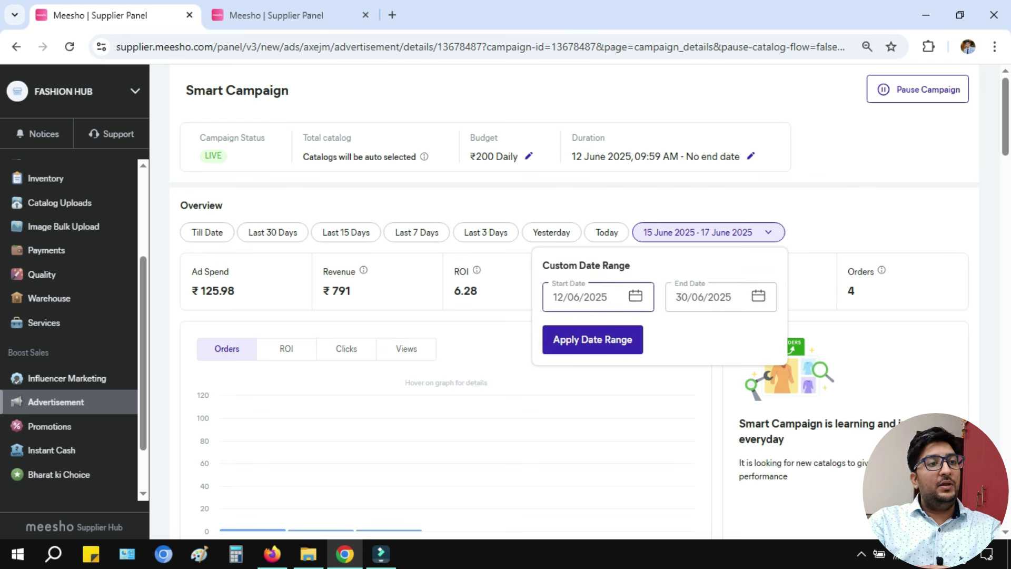
left_click(635, 296)
left_click(590, 425)
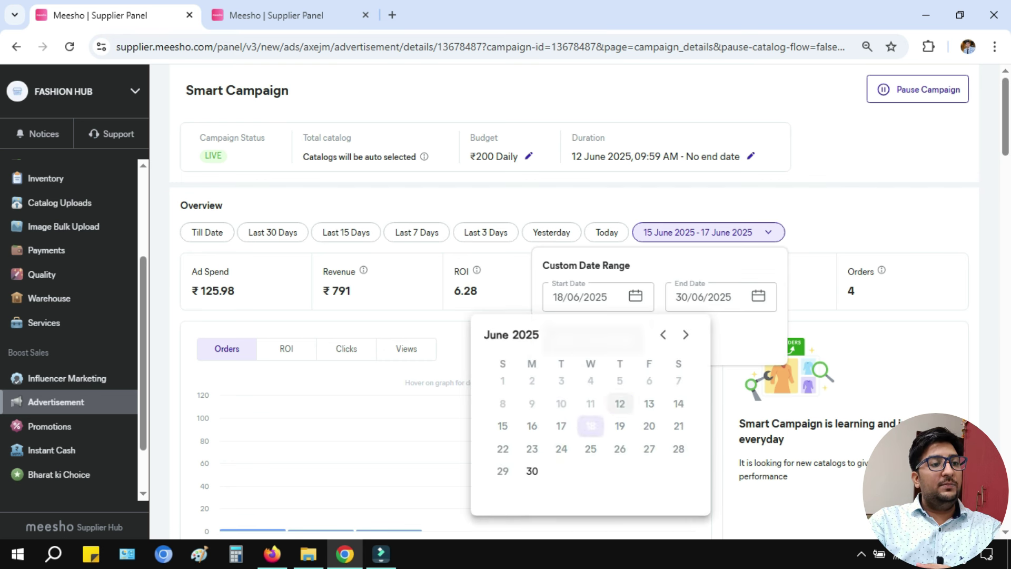
left_click(758, 296)
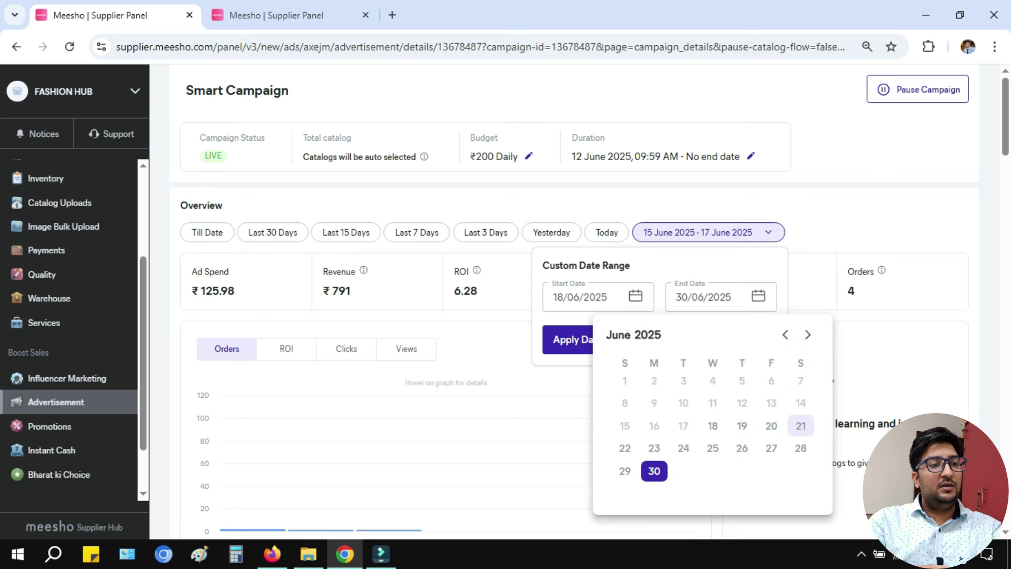
left_click(800, 425)
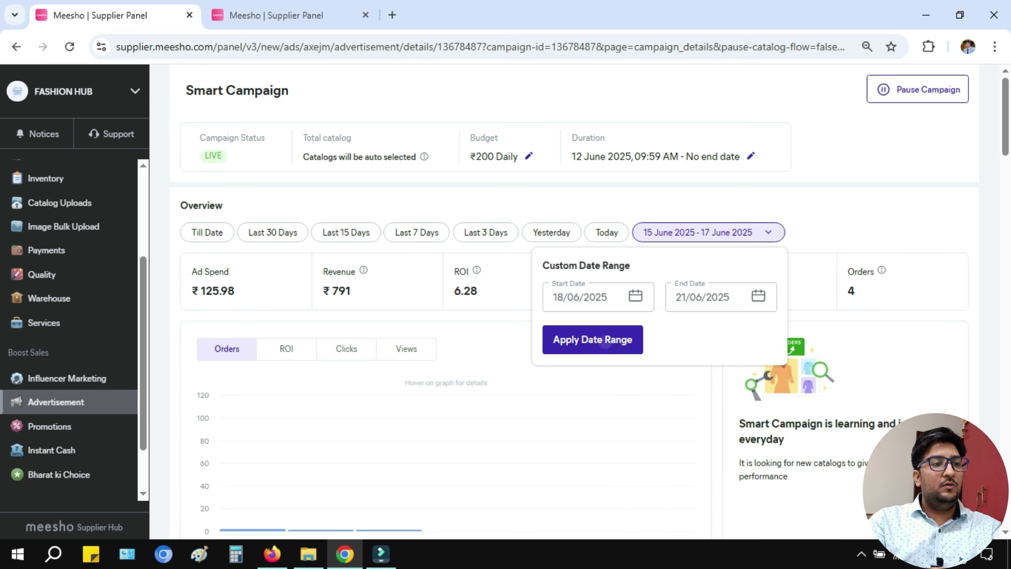
left_click(591, 339)
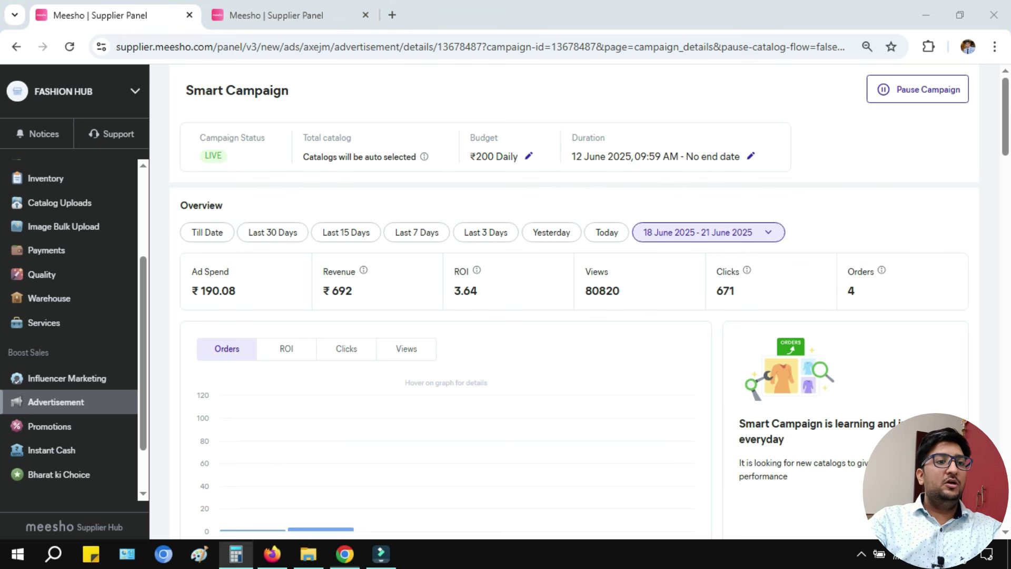
Switch to Calculator and divide the 190 ad spend by 4 orders.
left_click(235, 554)
left_click_drag(358, 99, 575, 106)
type("1")
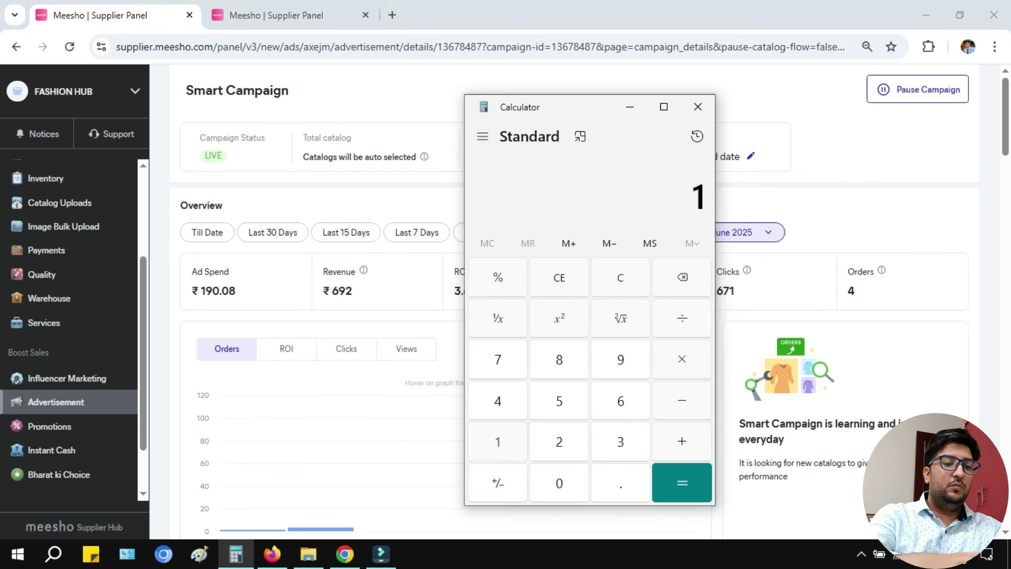
type("90/4")
key("Return")
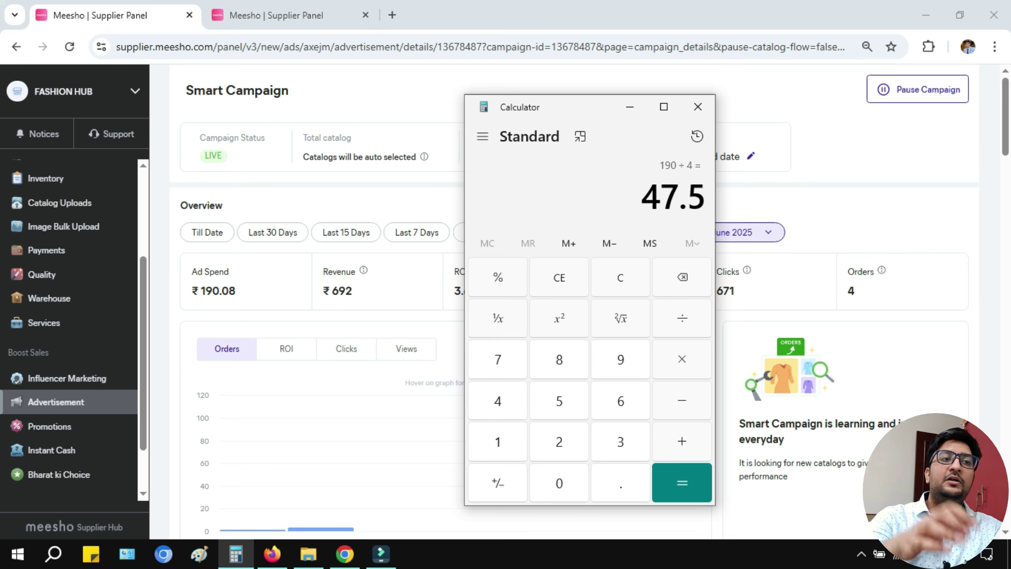
Calculate 190 + 34.2, divide the sum by 4, and put the calculator away.
key("Escape")
type("19")
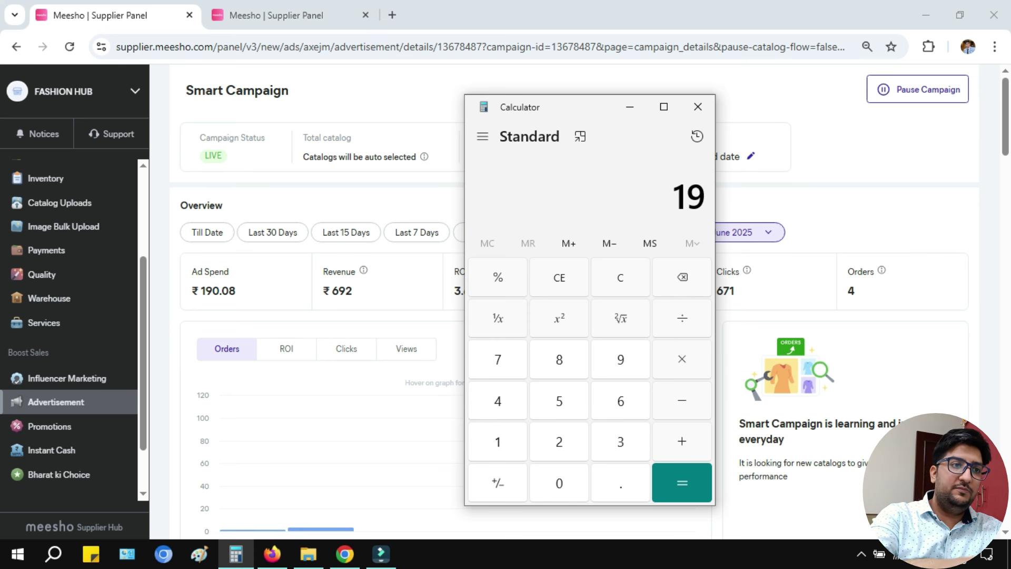
type("0 + 18")
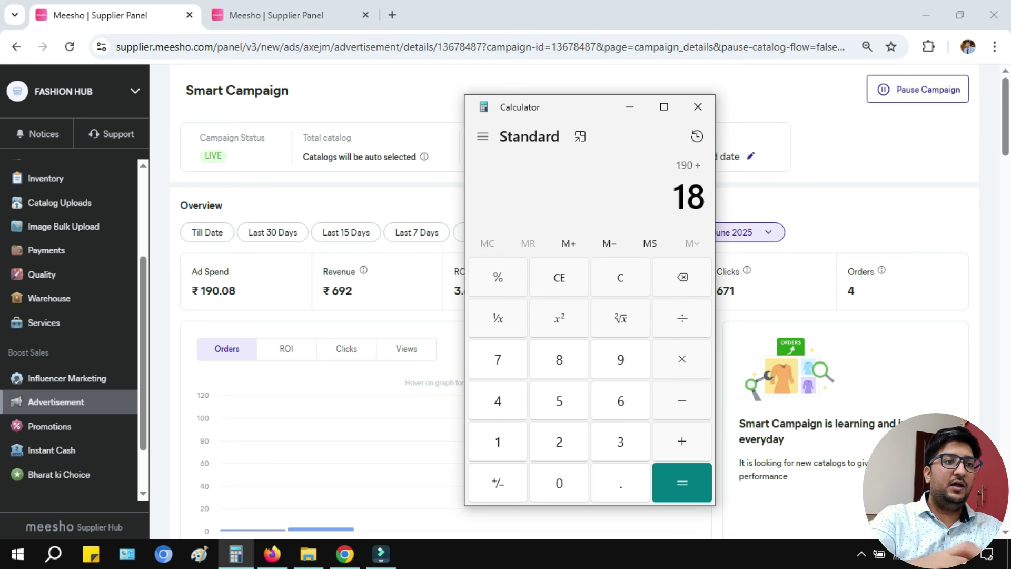
key("BackSpace")
key("BackSpace")
type("34.2")
key("Return")
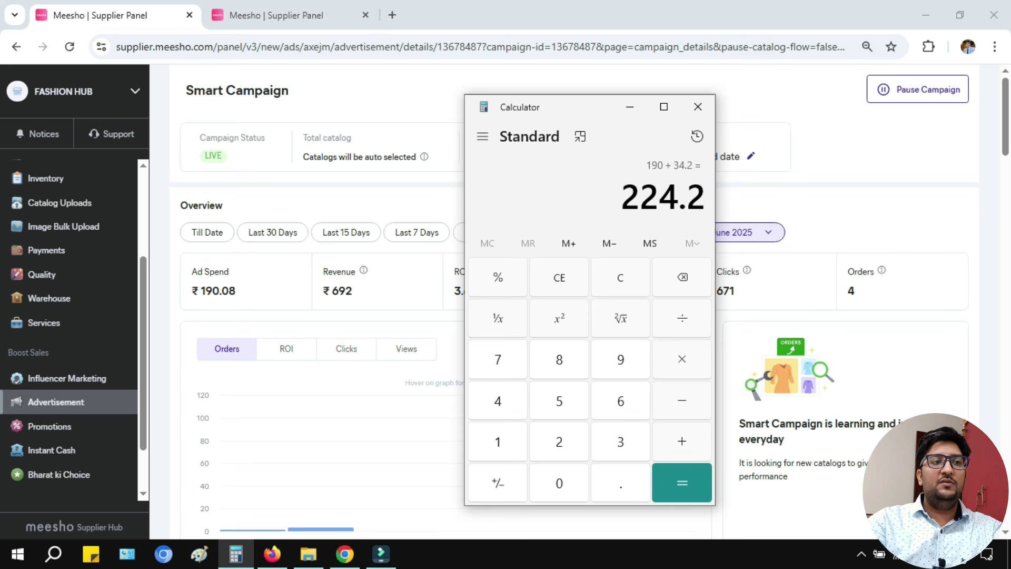
type("/4")
key("Return")
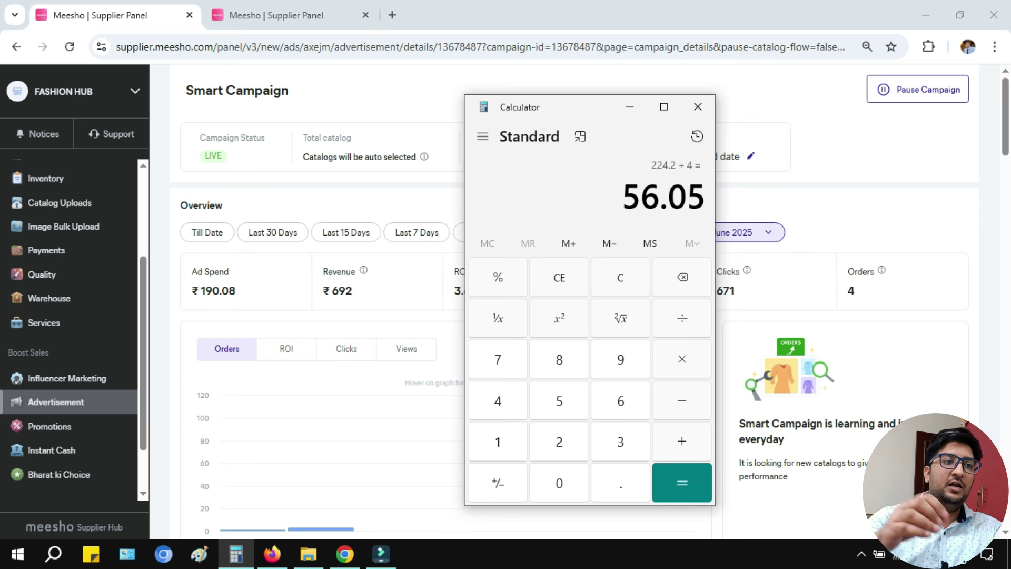
left_click(630, 107)
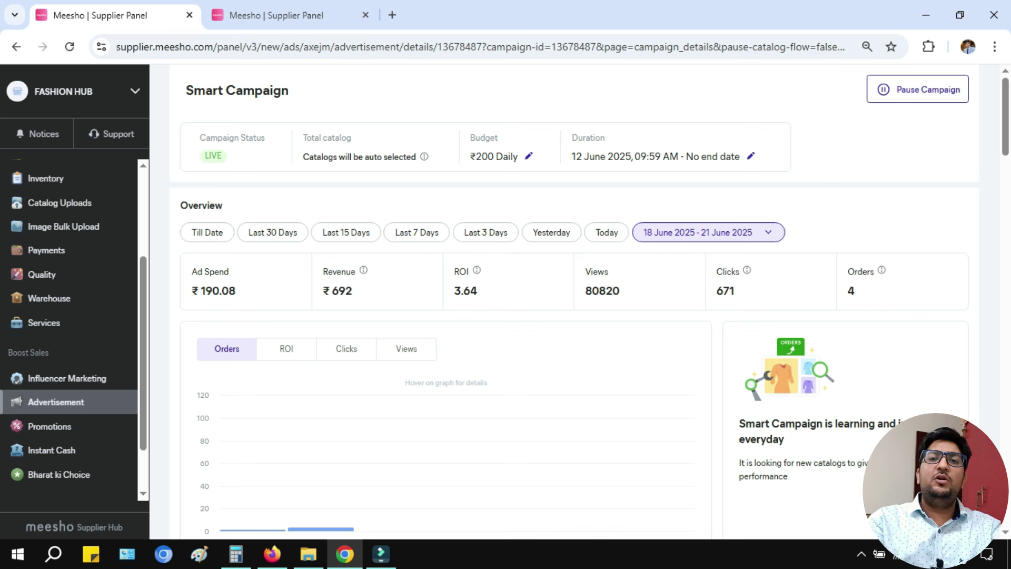
Apply a custom date range of 22/06/2025 to 28/06/2025 to the campaign overview.
left_click(708, 233)
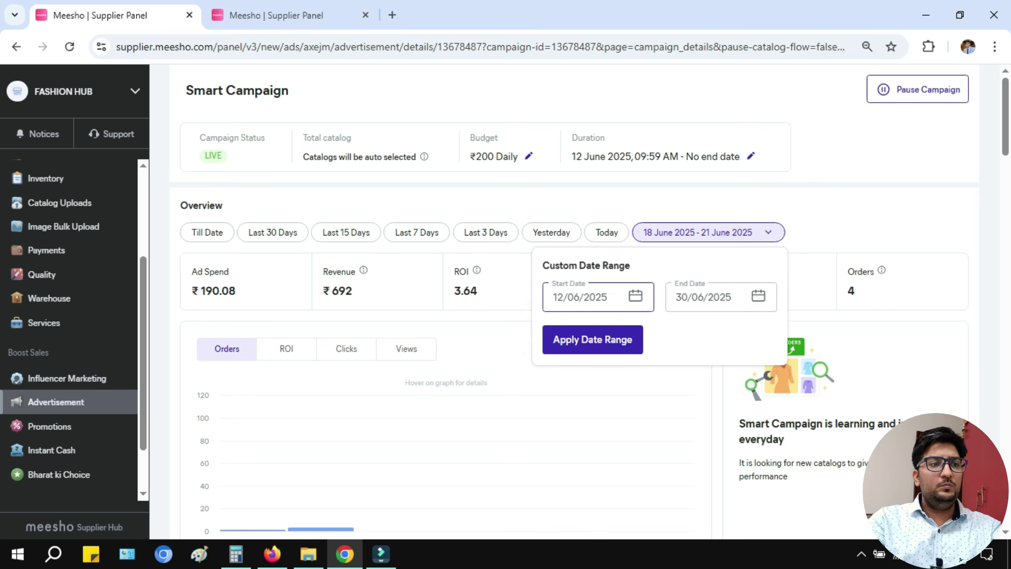
left_click(635, 296)
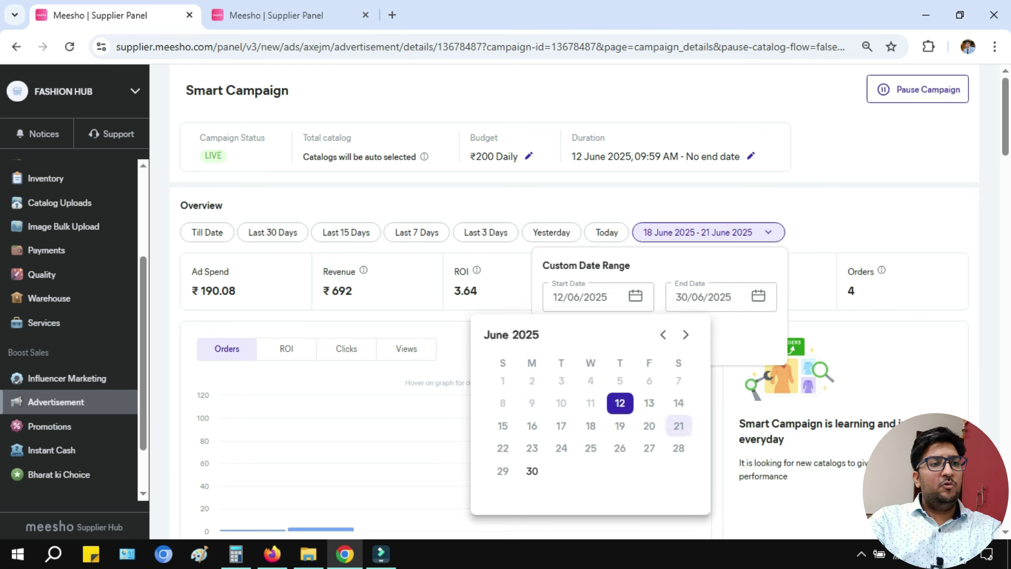
left_click(503, 448)
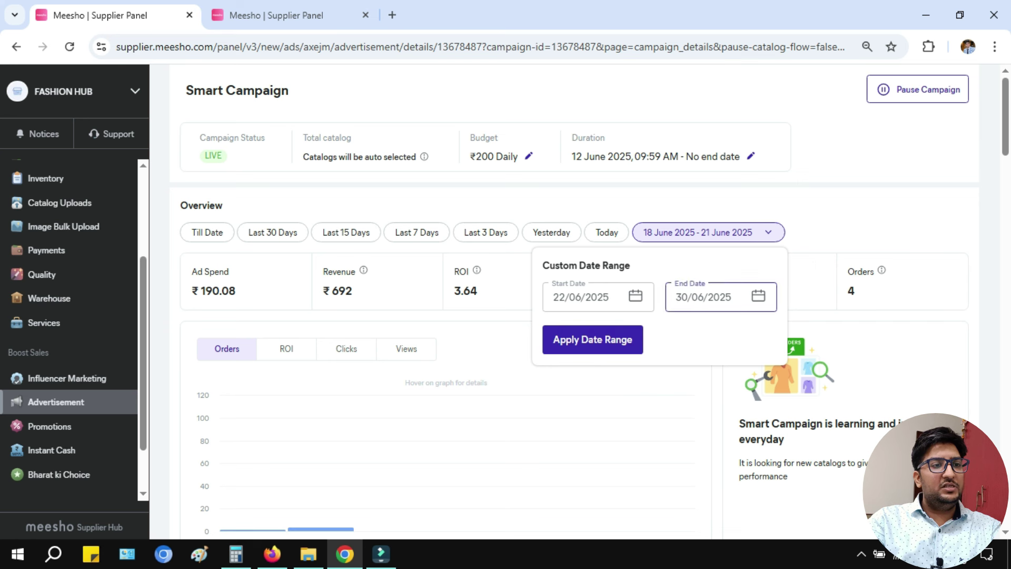
left_click(758, 296)
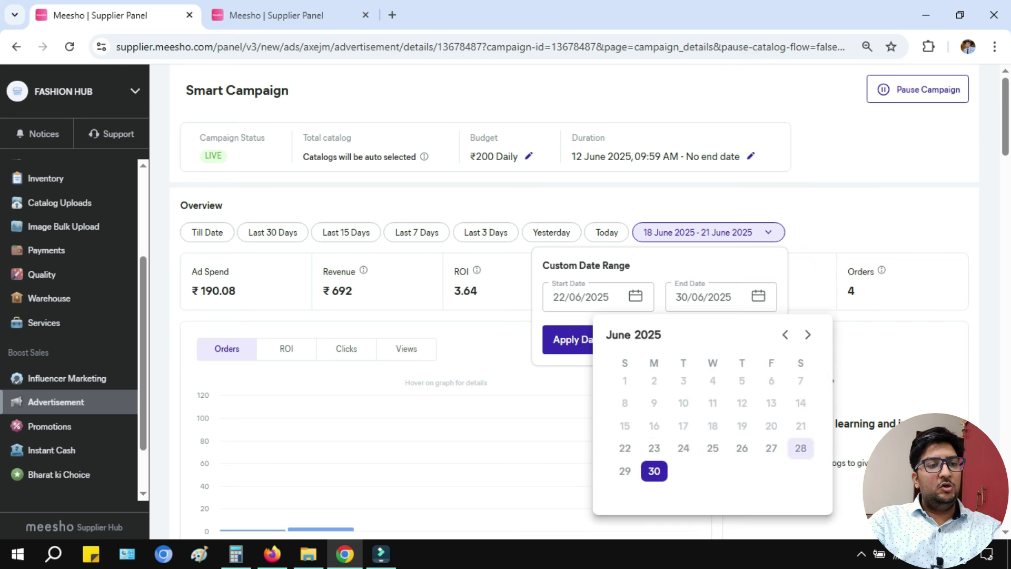
left_click(801, 448)
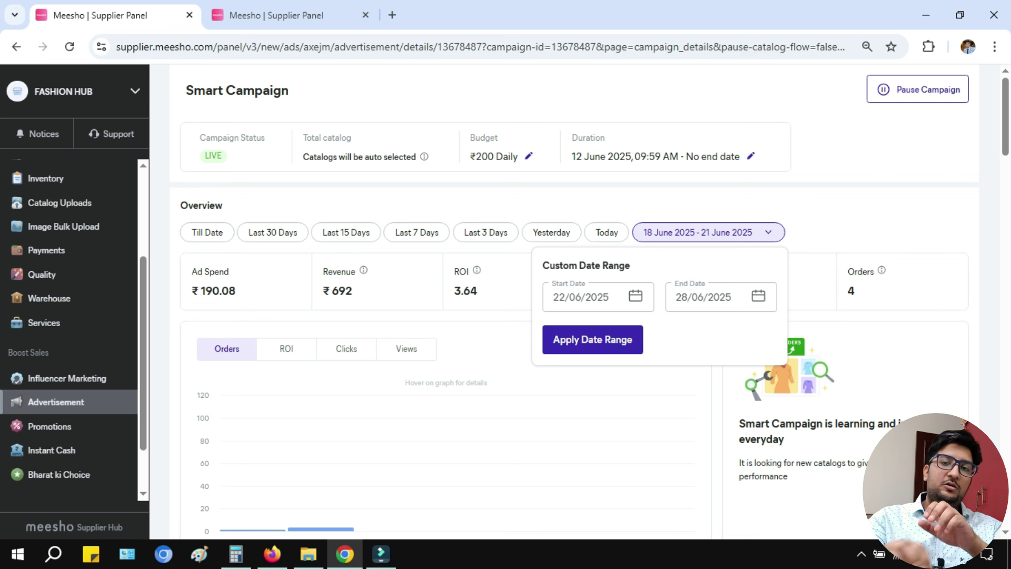
left_click(593, 340)
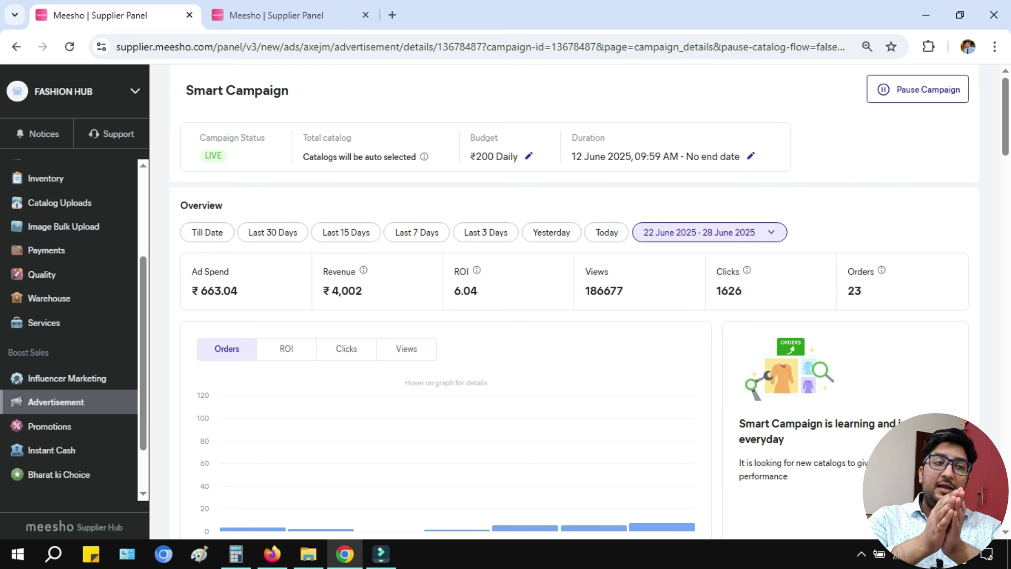
Highlight the ad spend amount, switch to Calculator and divide 663 by the 23 orders.
left_click_drag(198, 291, 215, 291)
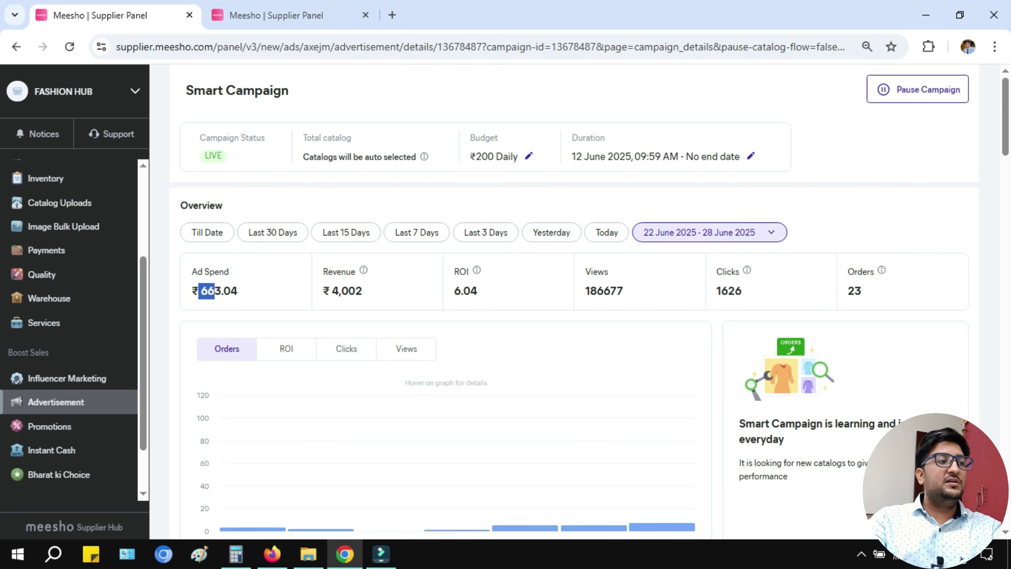
left_click(236, 552)
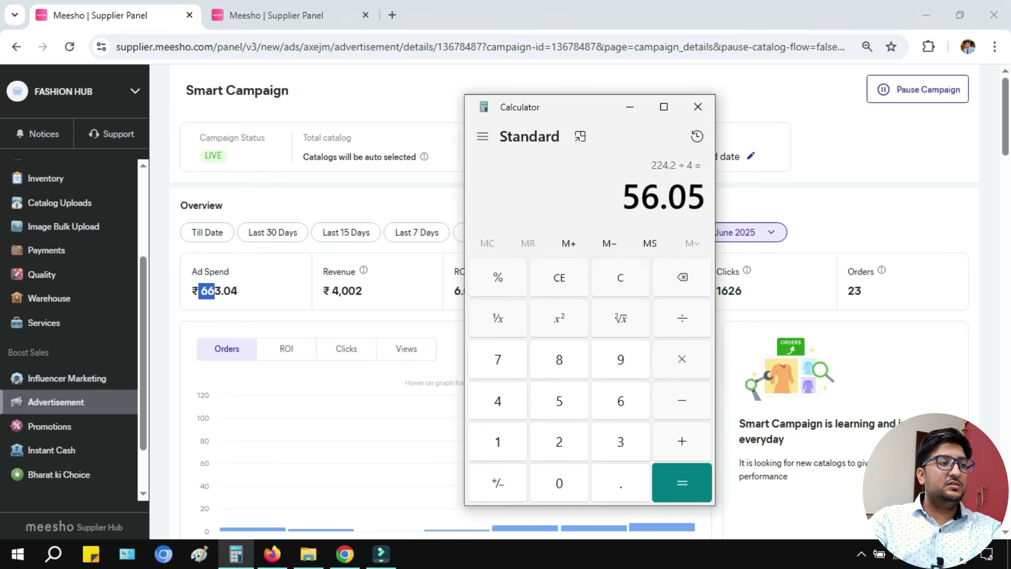
key("alt+Tab")
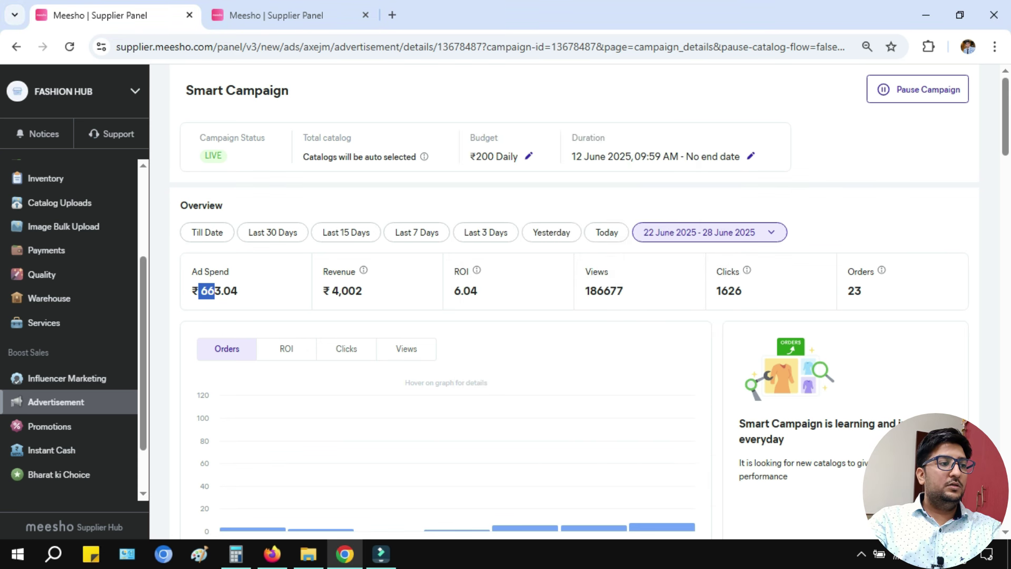
key("alt+Tab")
key("Escape")
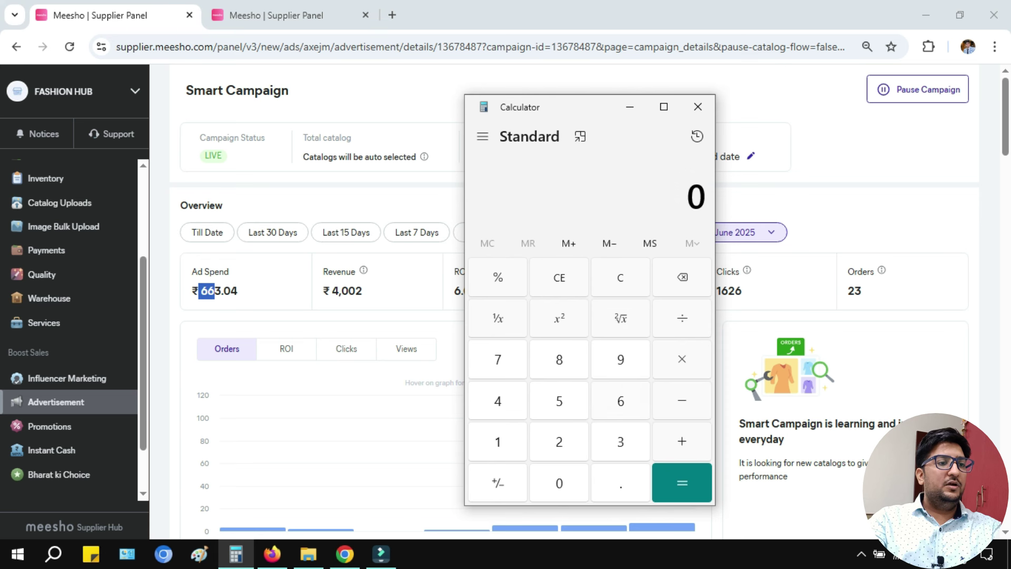
type("666")
key("BackSpace")
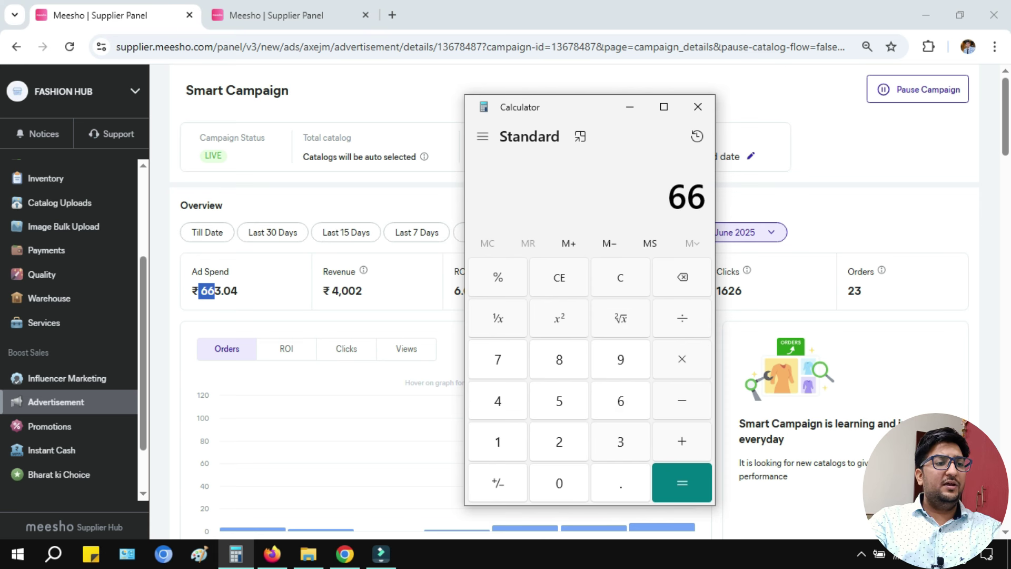
type("3")
left_click_drag(575, 115, 598, 375)
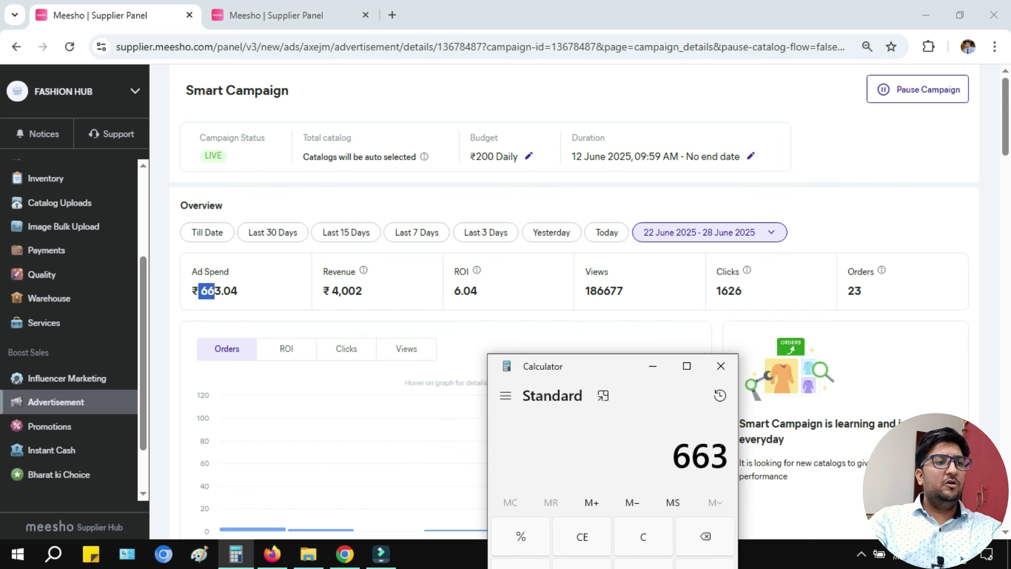
triple_click(216, 291)
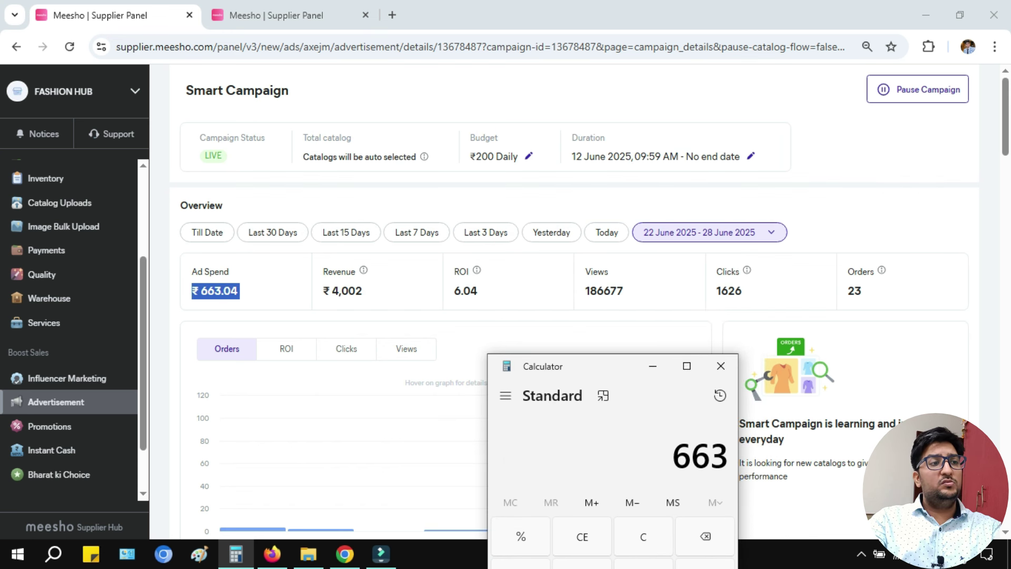
left_click_drag(548, 91, 549, 85)
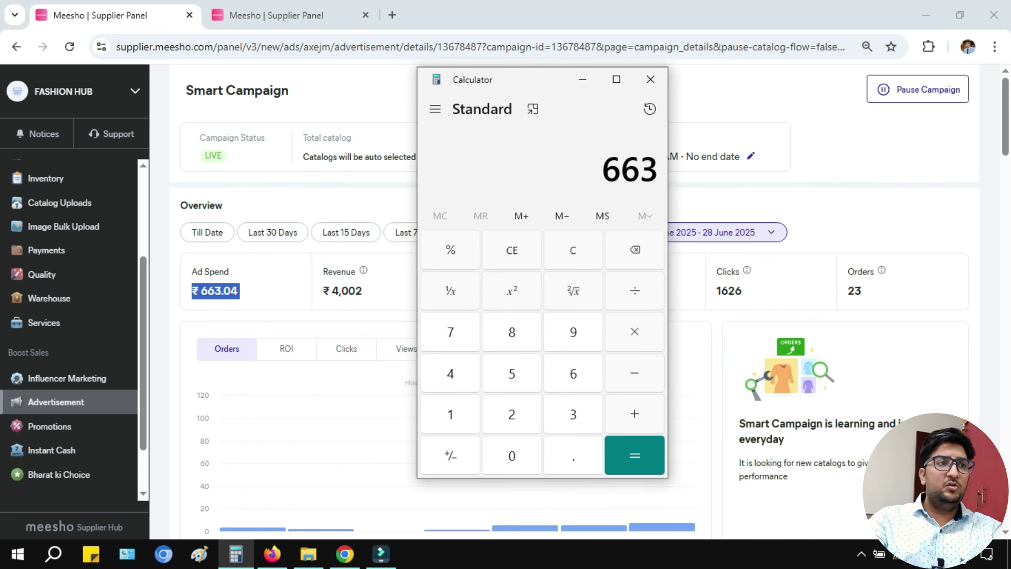
key("slash")
type("23")
key("Return")
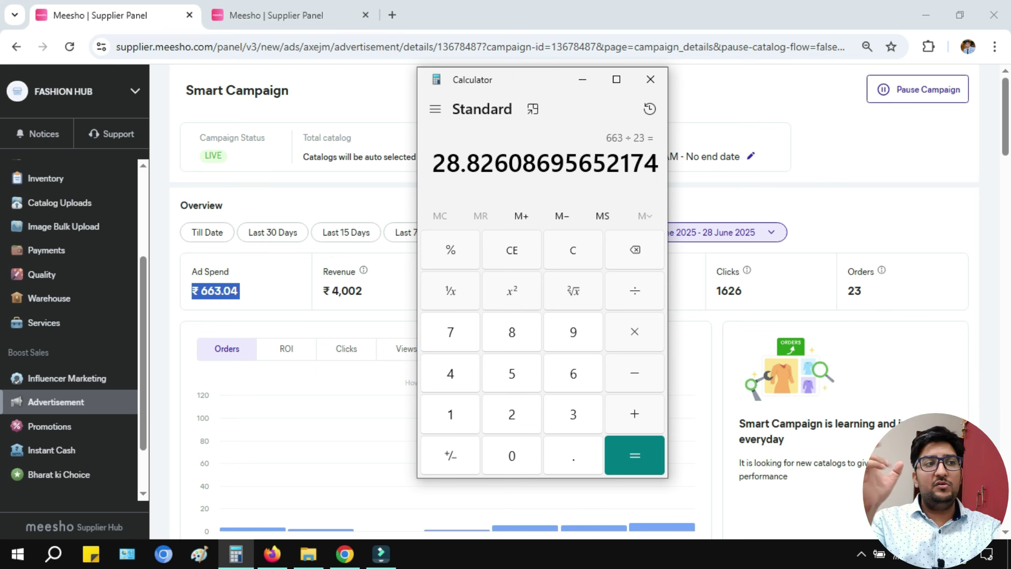
Calculate 664 plus 18%, divide the sum by 23, and minimize the calculator.
key("Escape")
type("664")
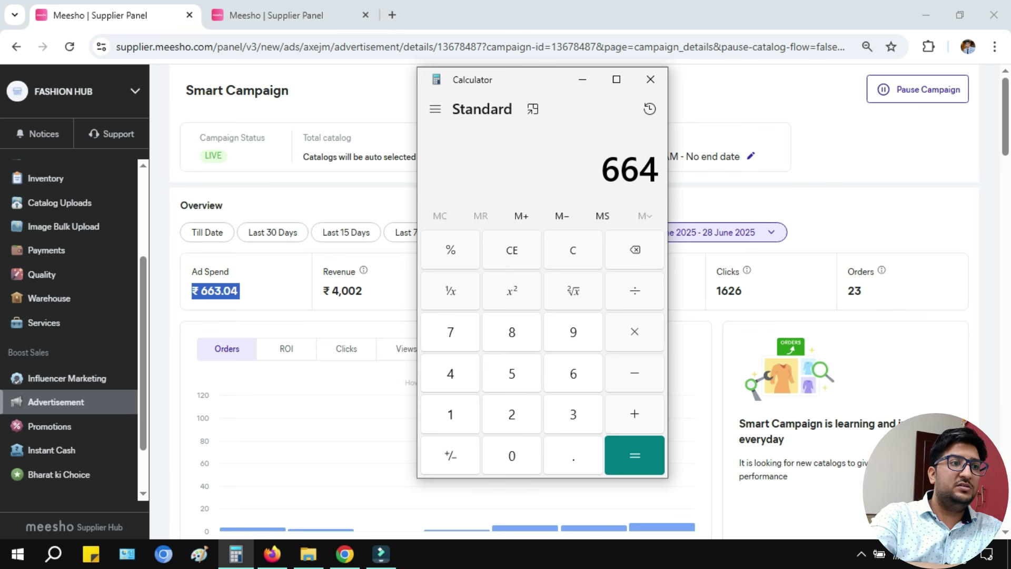
key("plus")
type("18")
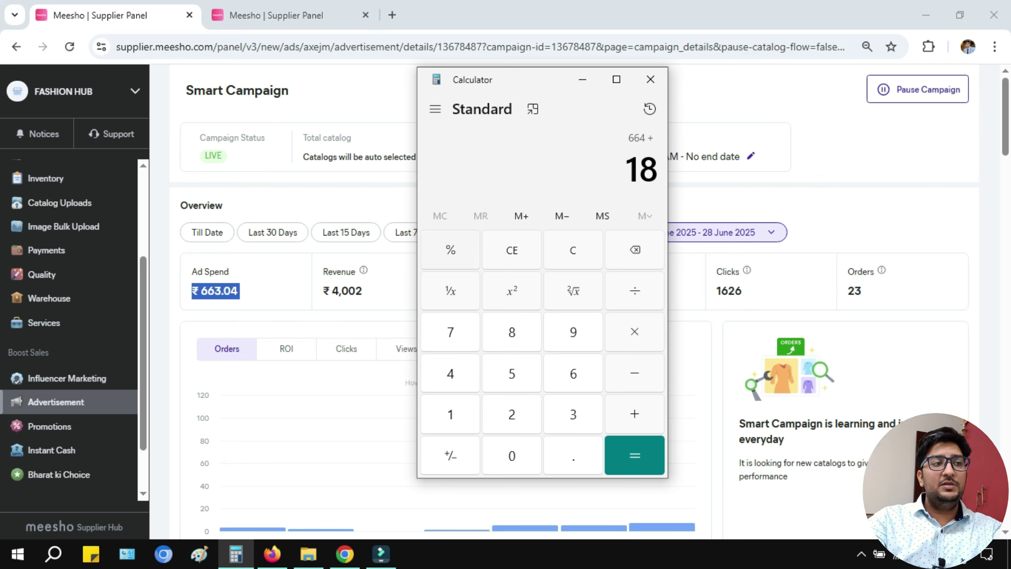
key("percent")
key("Return")
key("slash")
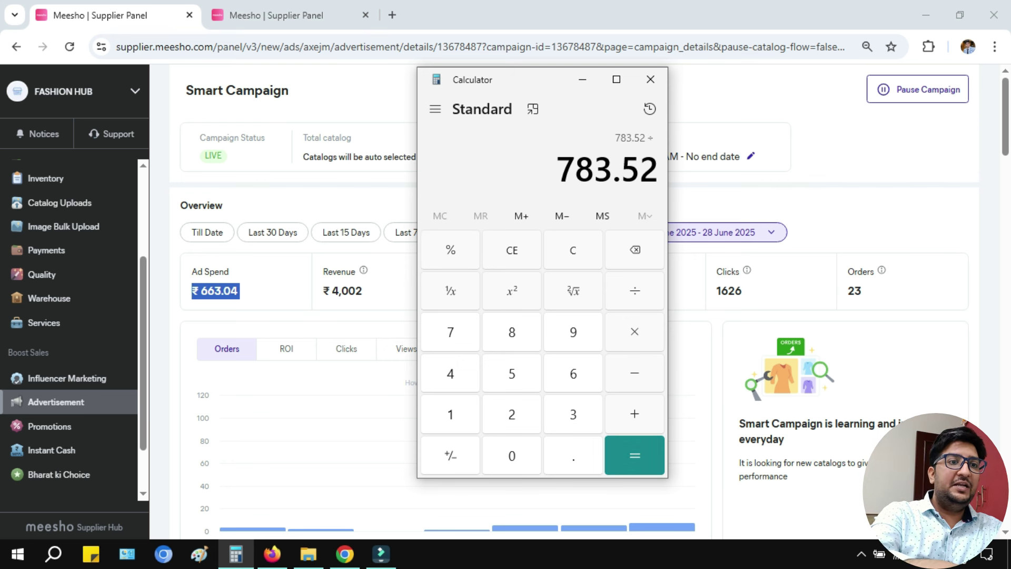
type("23")
key("Return")
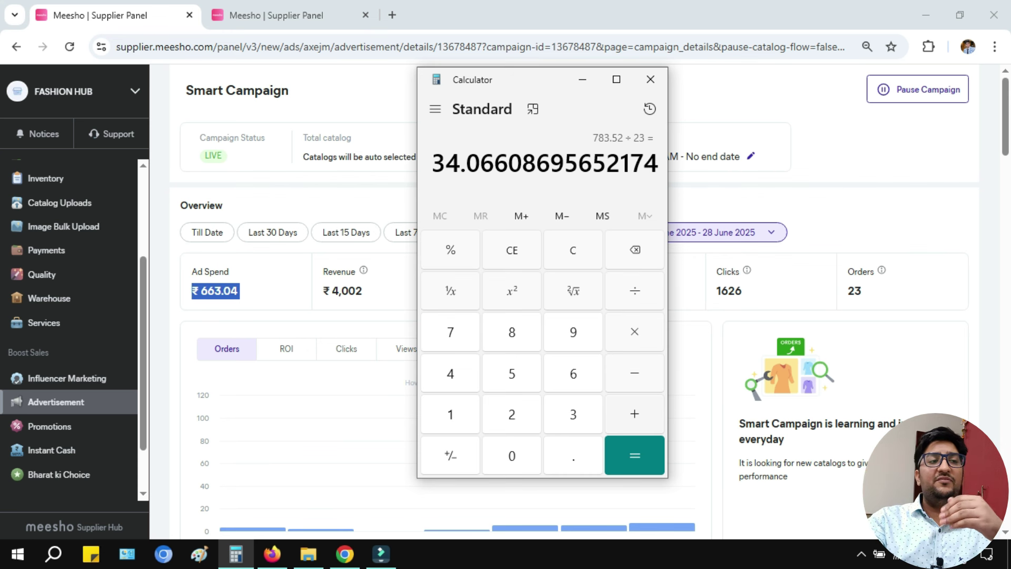
left_click(582, 79)
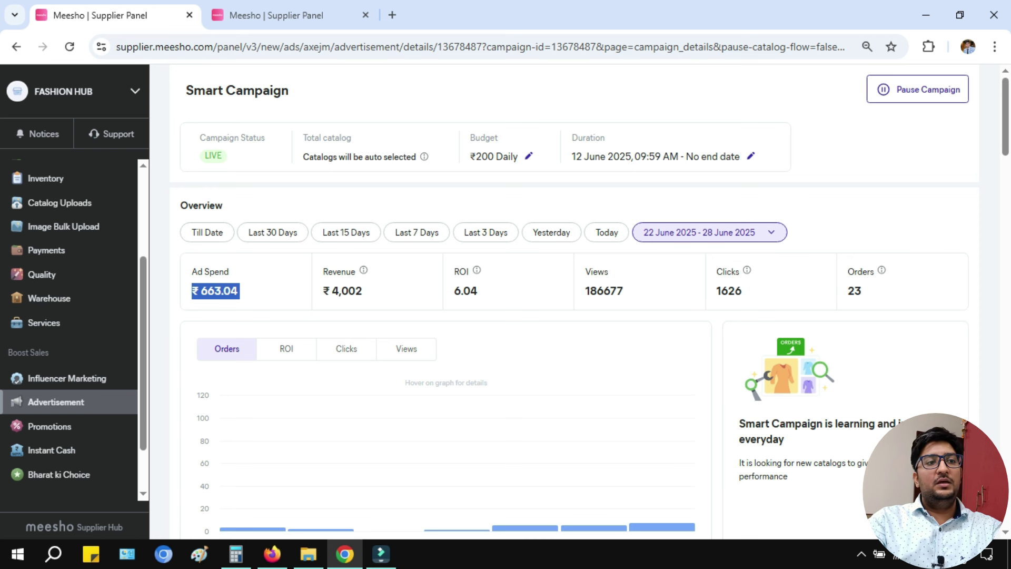
Open the Advertisement page in the second supplier panel tab and close the old Smart Campaign tab.
scroll(574, 342, "down", 4)
scroll(574, 342, "up", 4)
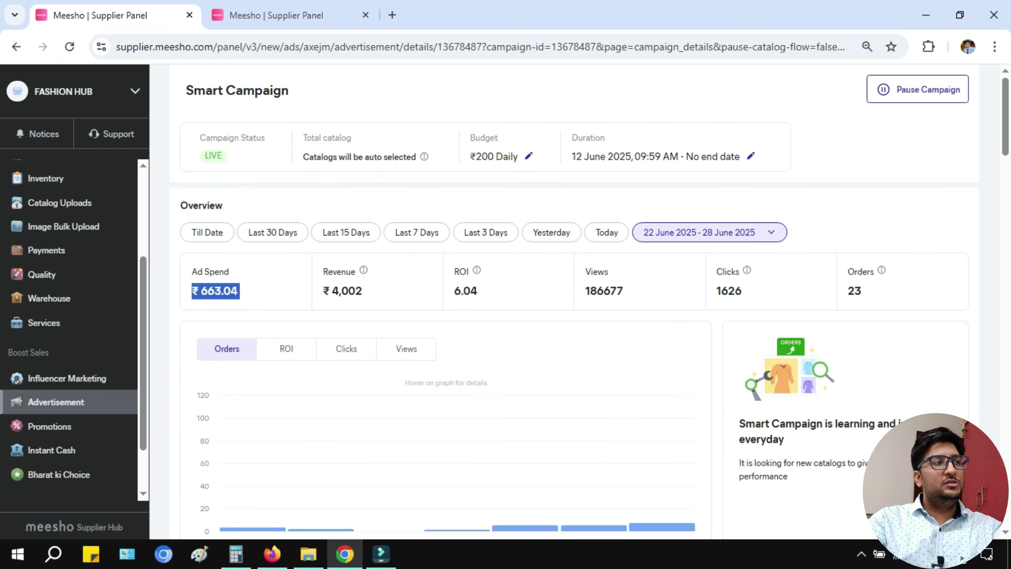
key("F5")
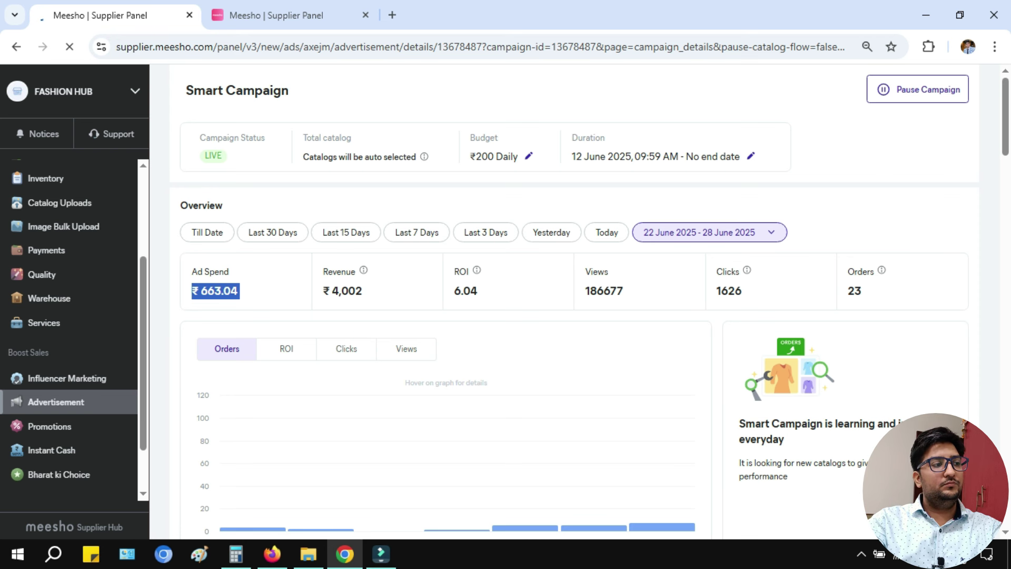
key("ctrl+Tab")
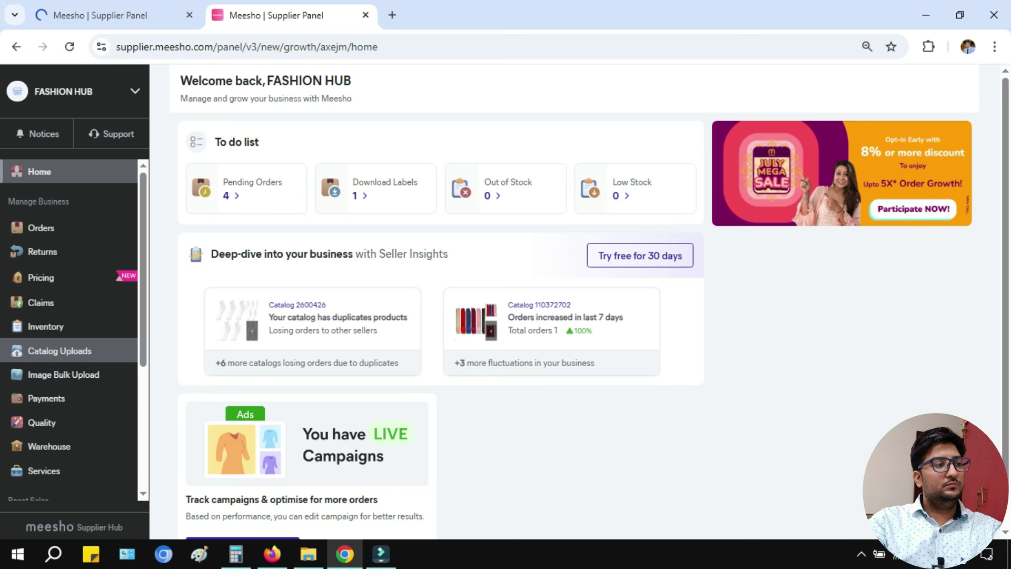
scroll(53, 444, "down", 4)
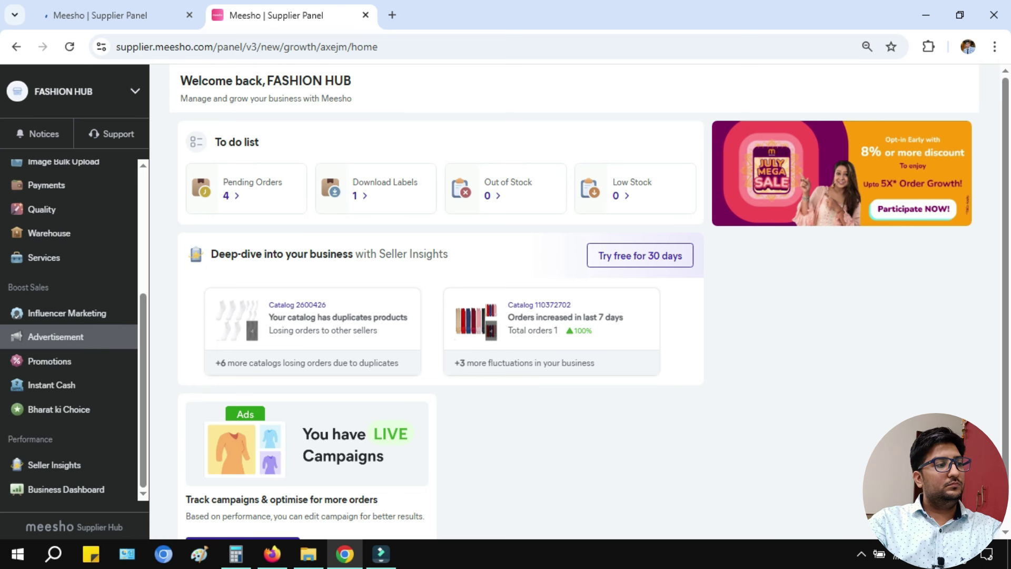
left_click(56, 336)
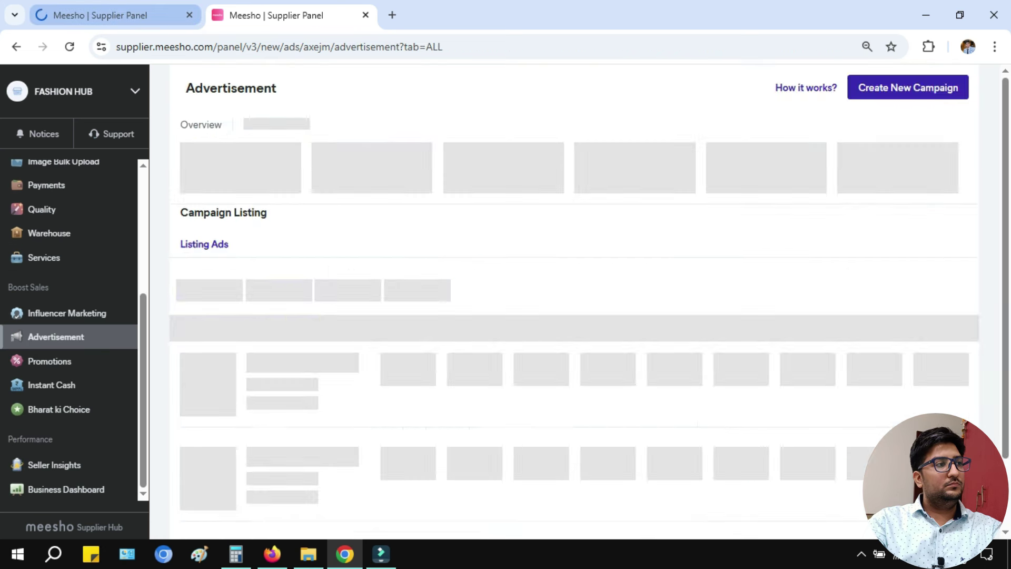
key("ctrl+Tab")
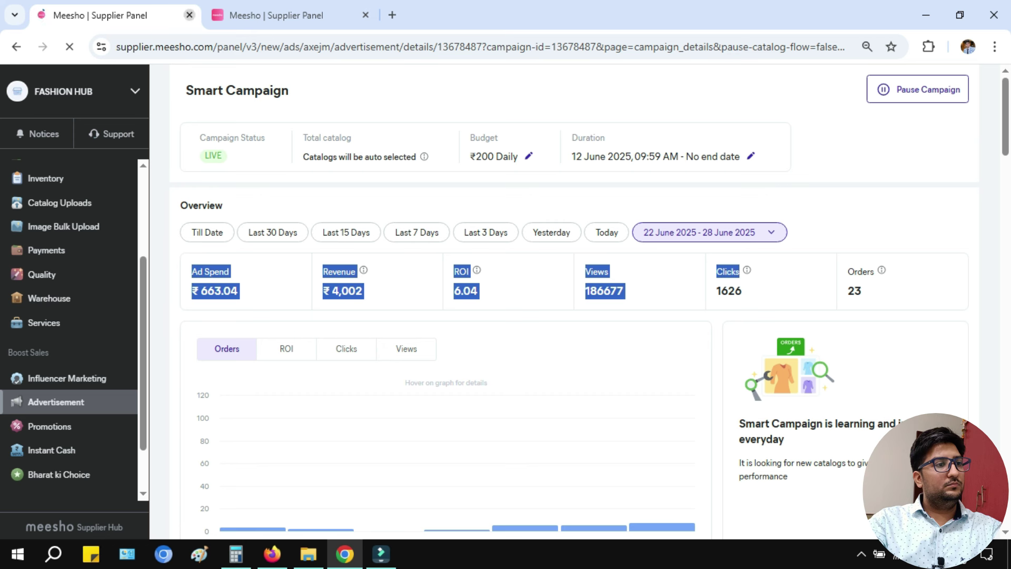
left_click(189, 16)
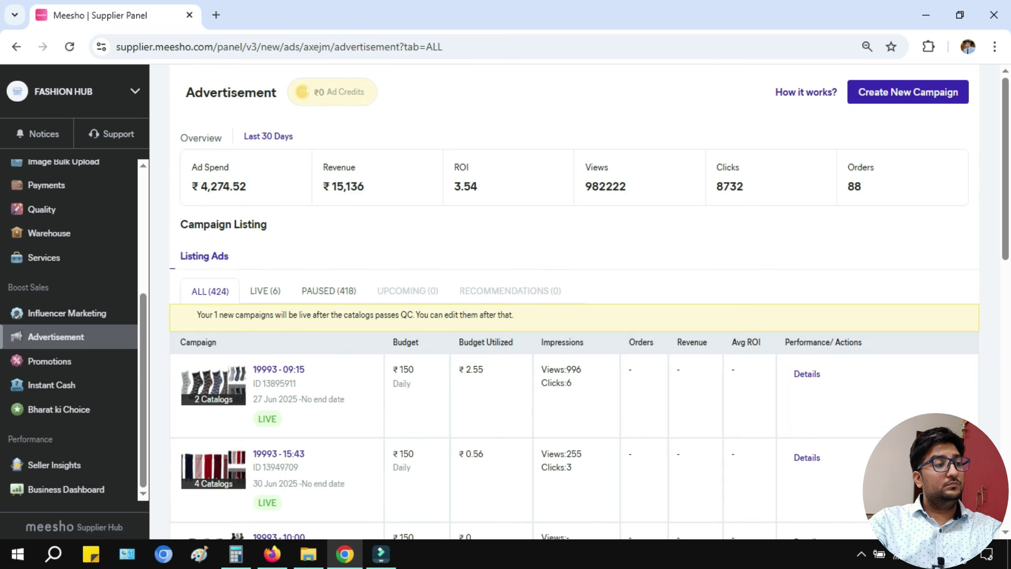
Open the Smart Campaign's details, load the Meesho supplier panel in a new tab, and return to the campaign.
scroll(807, 329, "down", 5)
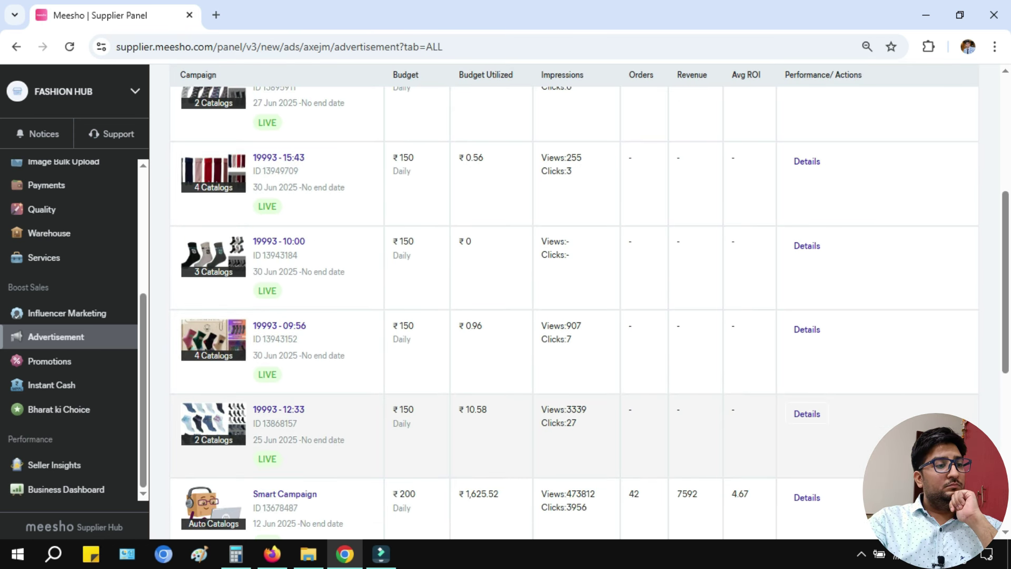
left_click(807, 497)
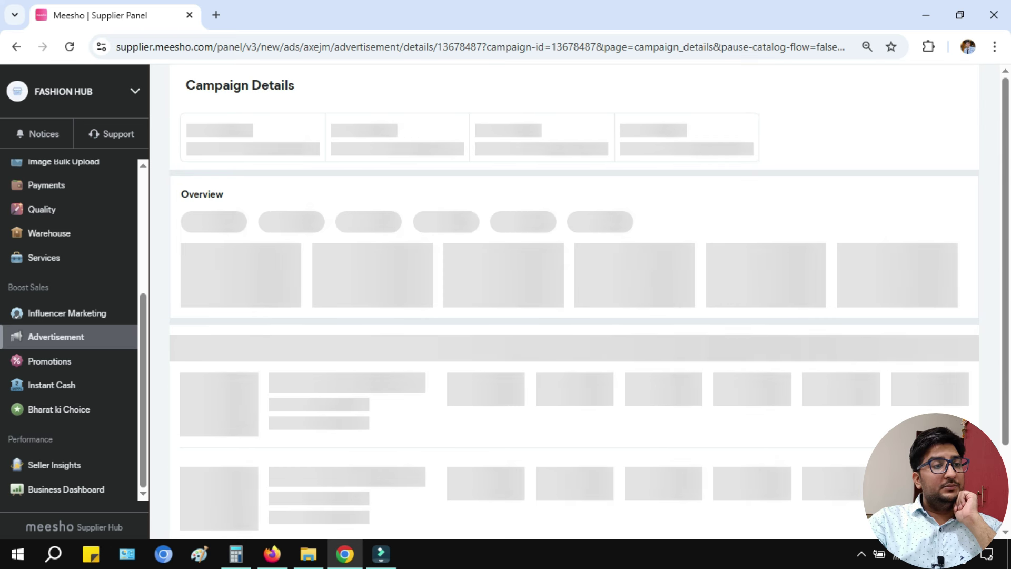
key("ctrl+t")
left_click(640, 75)
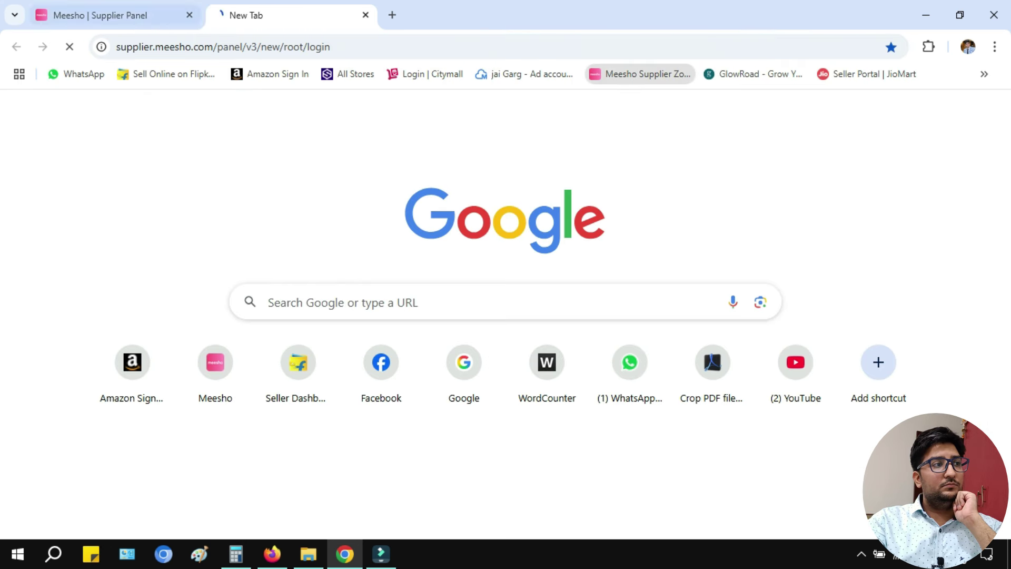
left_click(110, 15)
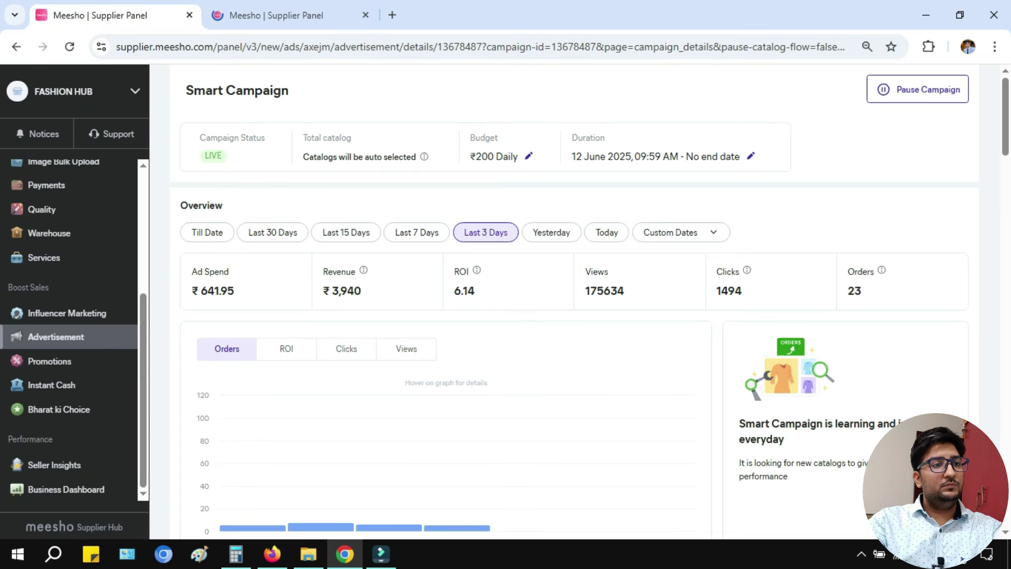
Apply a custom date range of 28 June 2025 to 30 June 2025 to the Smart Campaign overview.
left_click(680, 233)
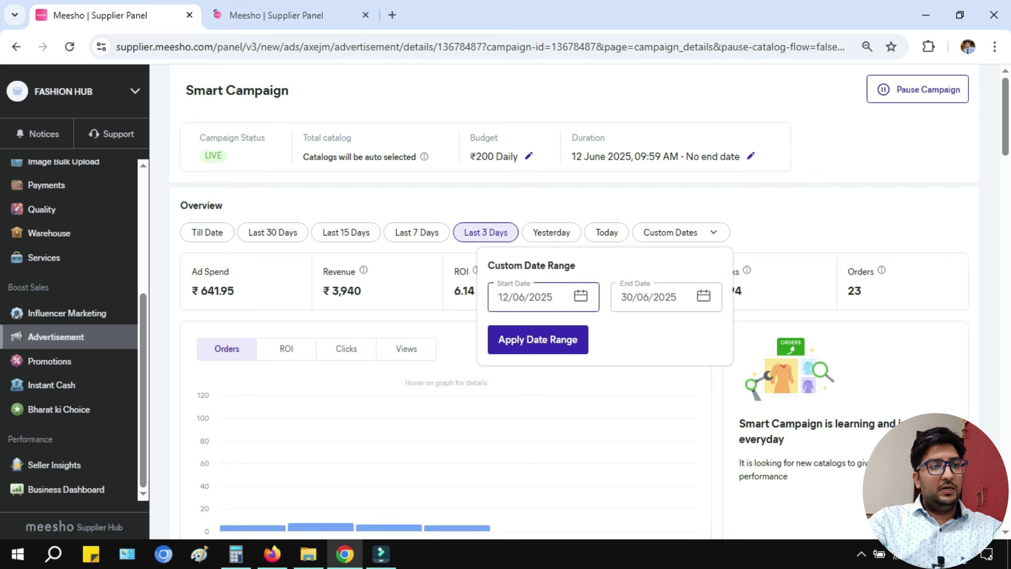
left_click(580, 296)
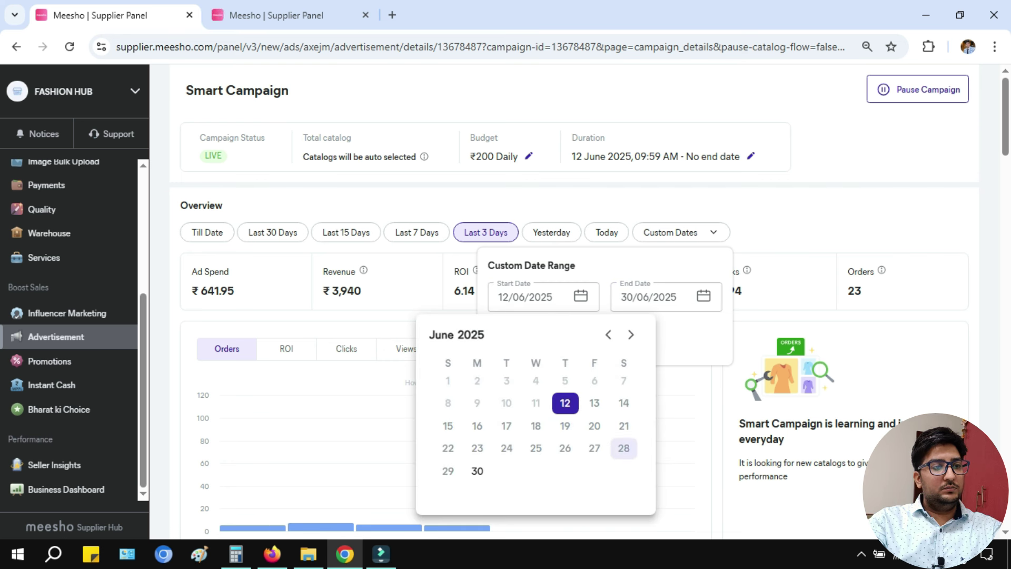
left_click(624, 448)
left_click(703, 296)
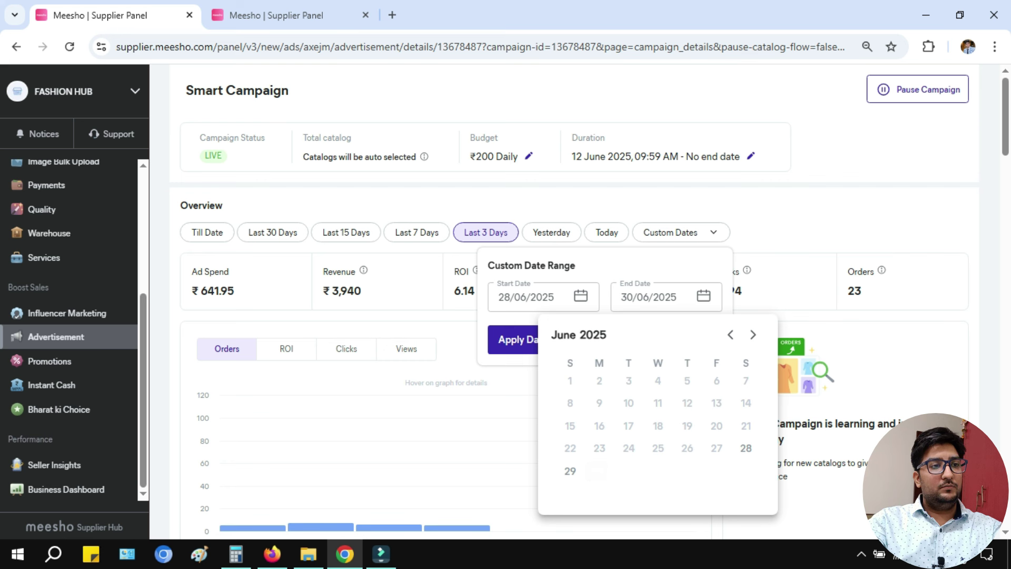
left_click(571, 471)
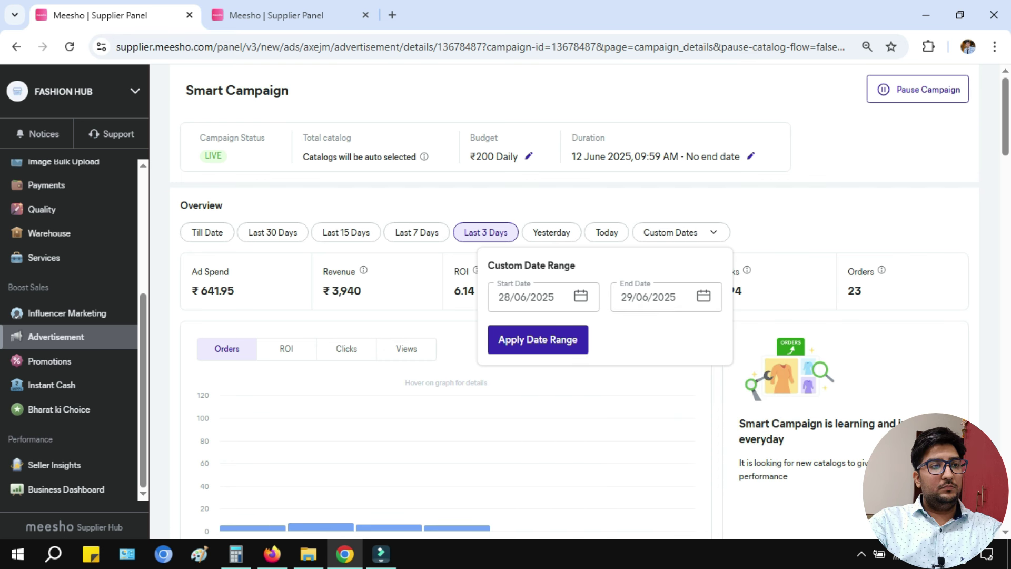
left_click(703, 296)
left_click(599, 470)
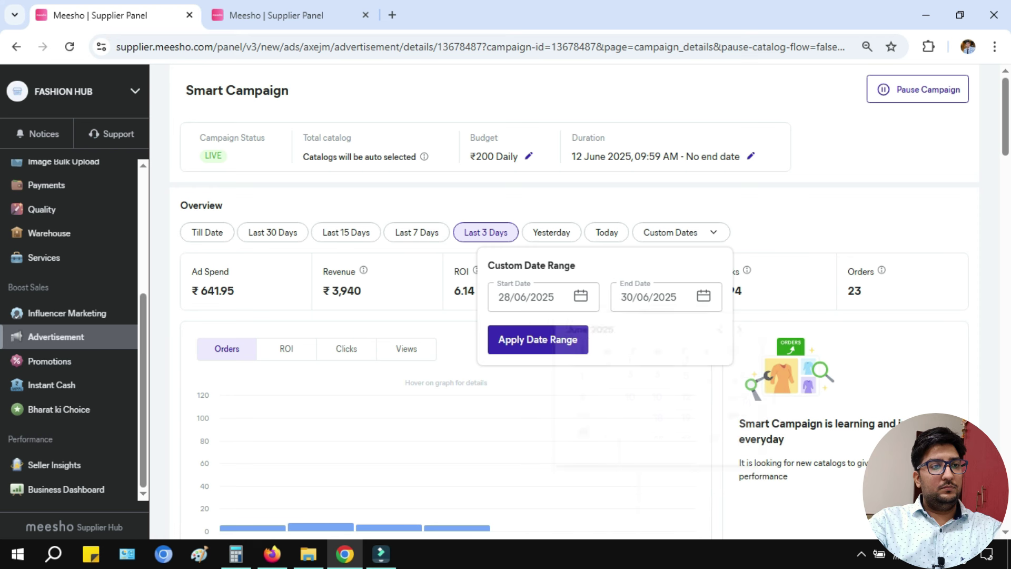
left_click(538, 339)
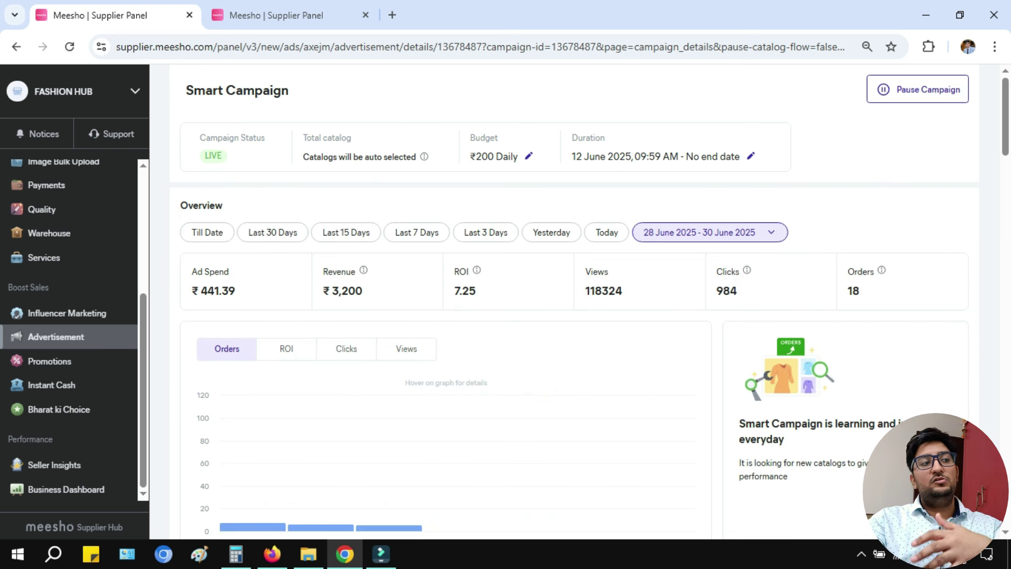
Switch to Calculator, compute 441 plus 18%, divide the sum by the 18 orders, and clear and minimize the calculator.
left_click(235, 553)
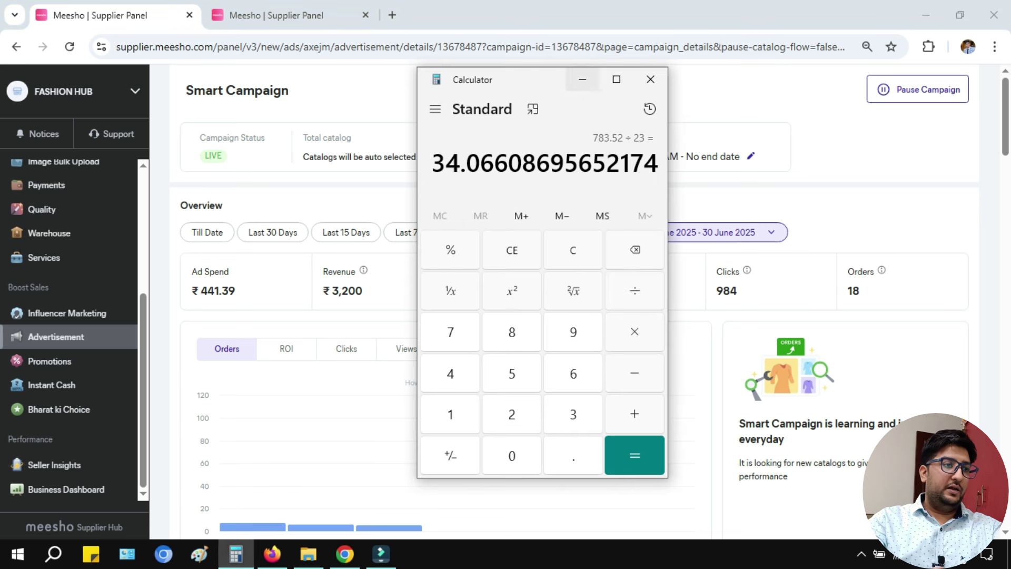
left_click(572, 250)
type("441+18")
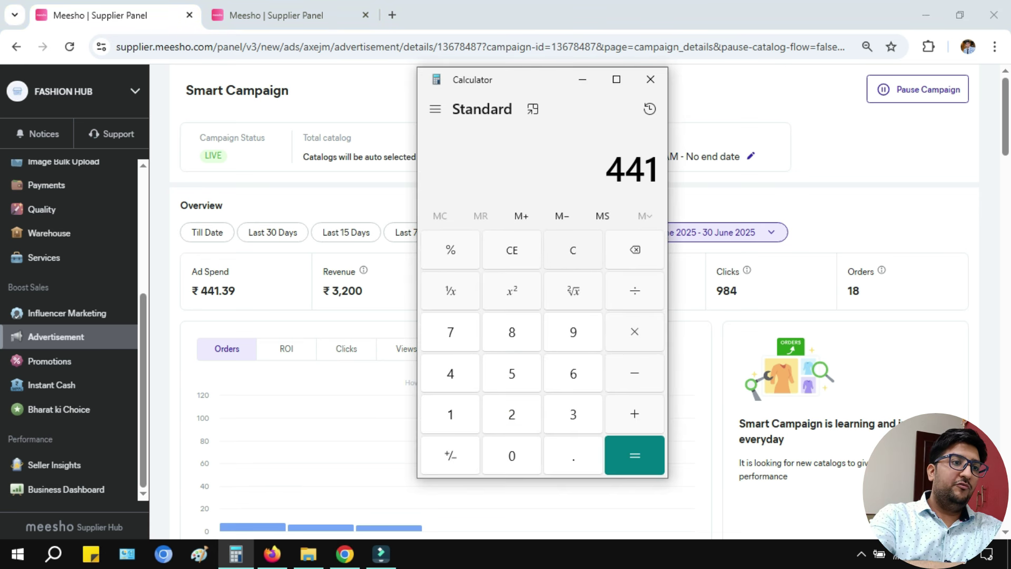
key("BackSpace")
key("BackSpace")
type("79.38")
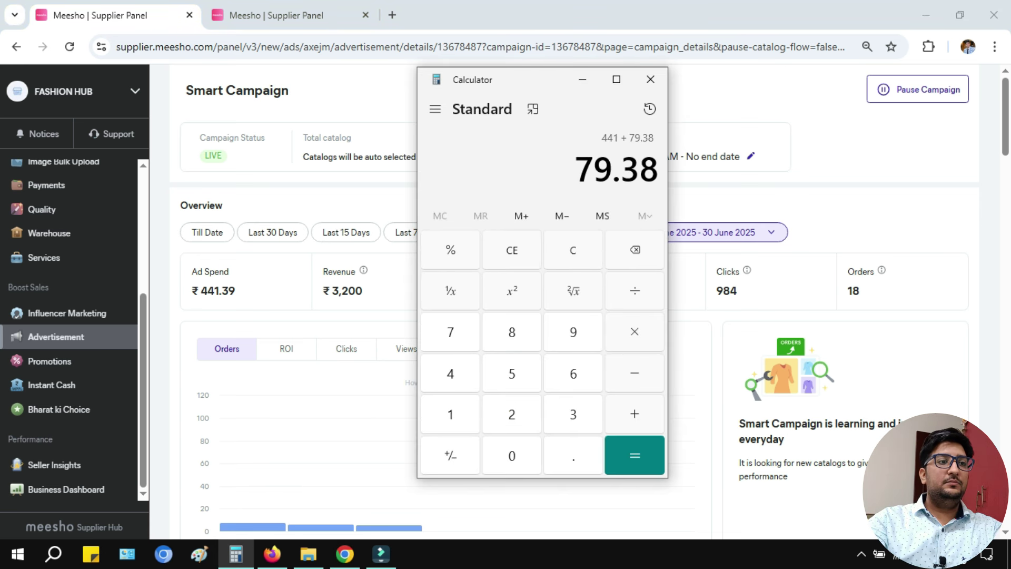
key("Return")
type("/18")
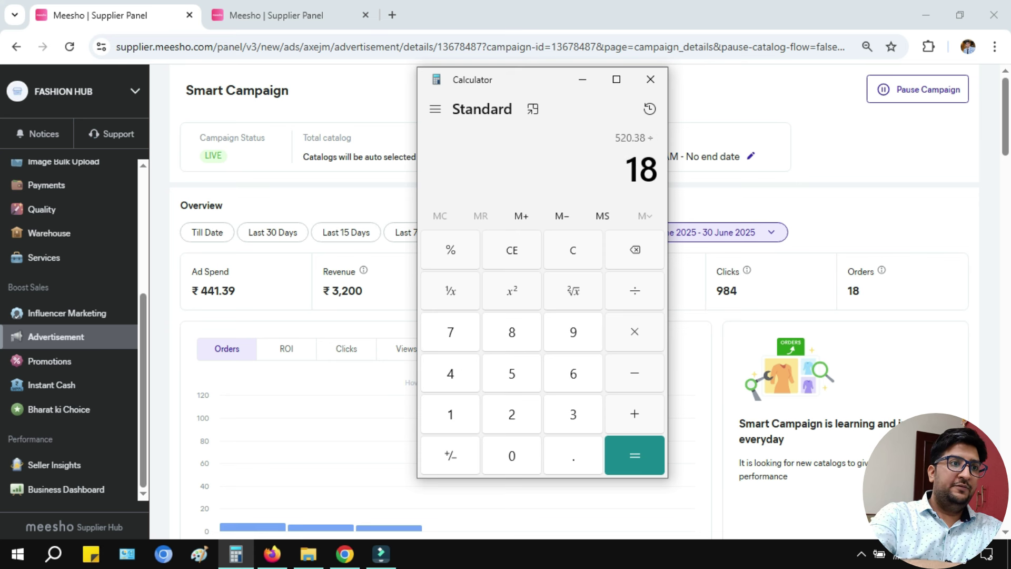
key("Return")
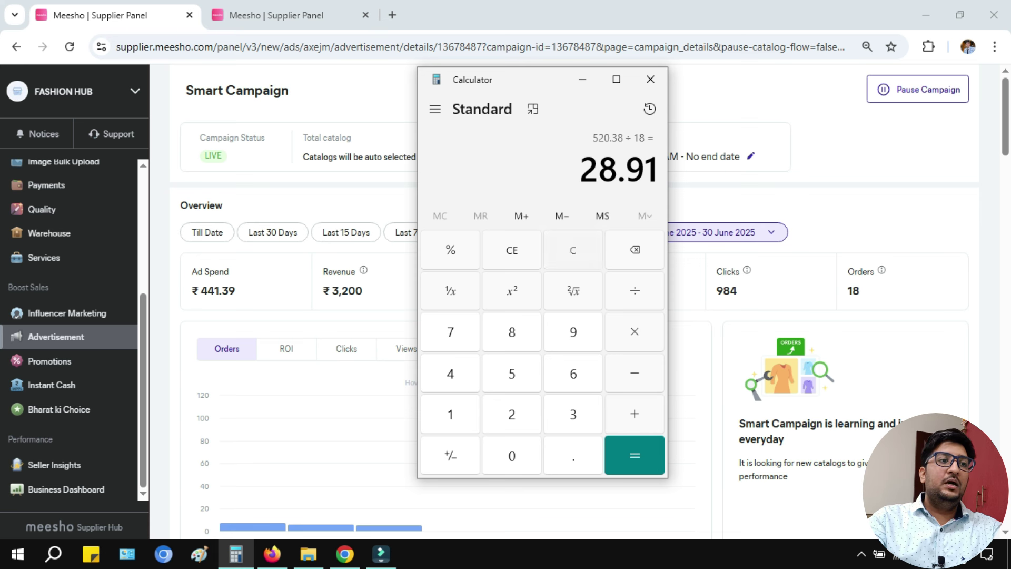
key("Escape")
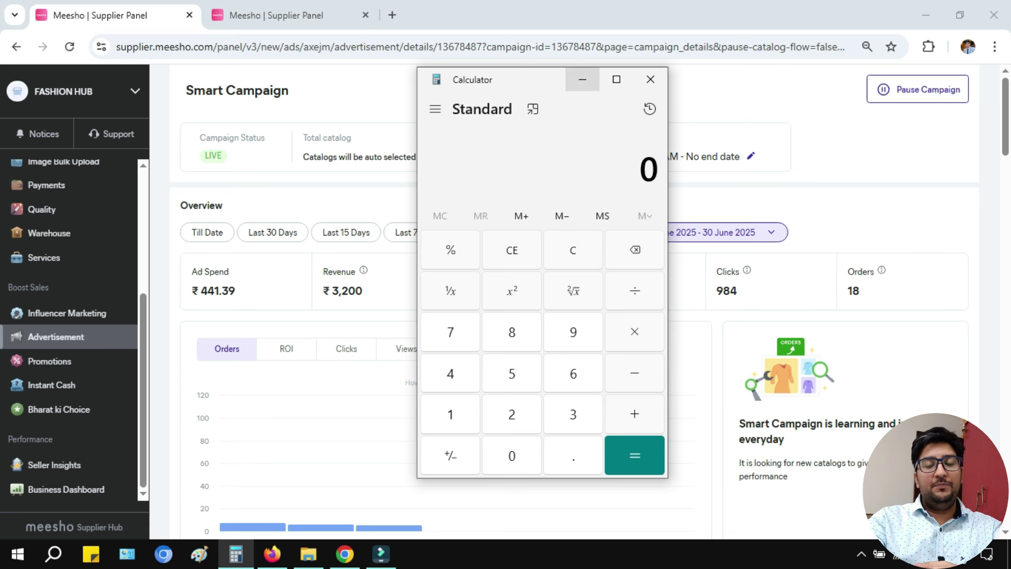
left_click(582, 79)
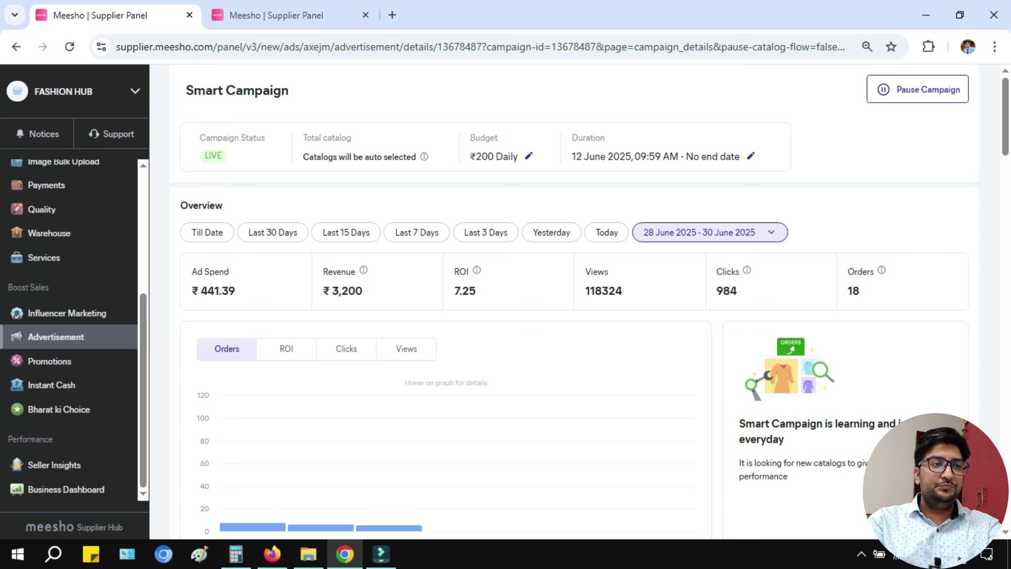
Open the campaign's daily budget for editing, highlight the minimum amount note, and close the dialog without saving.
scroll(579, 316, "down", 3)
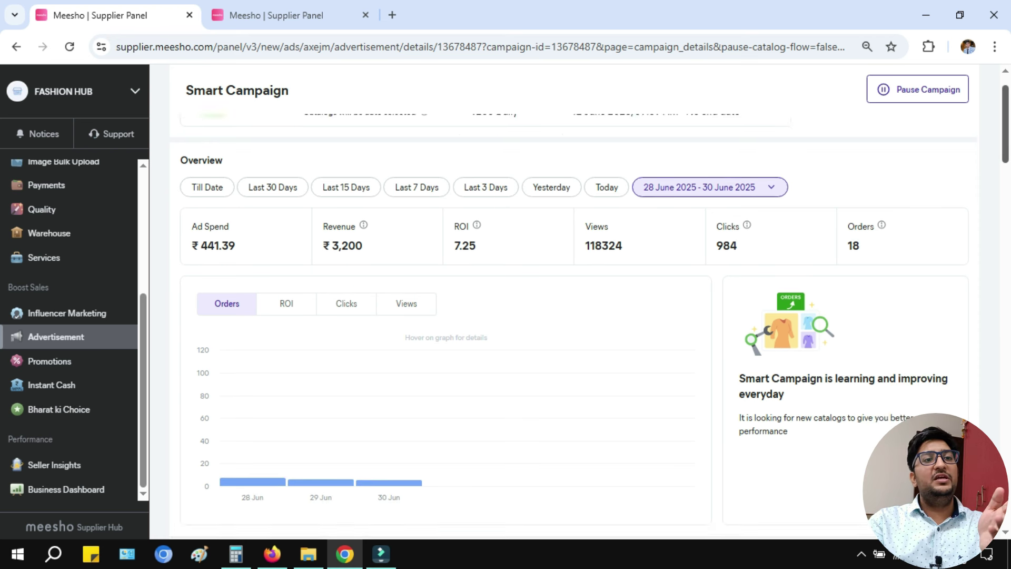
scroll(580, 316, "up", 3)
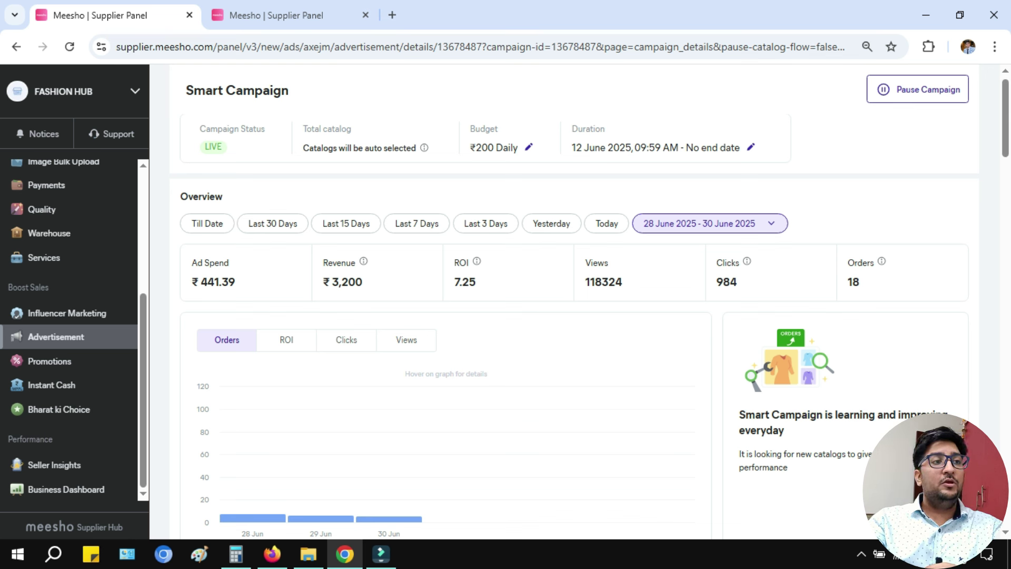
left_click(529, 148)
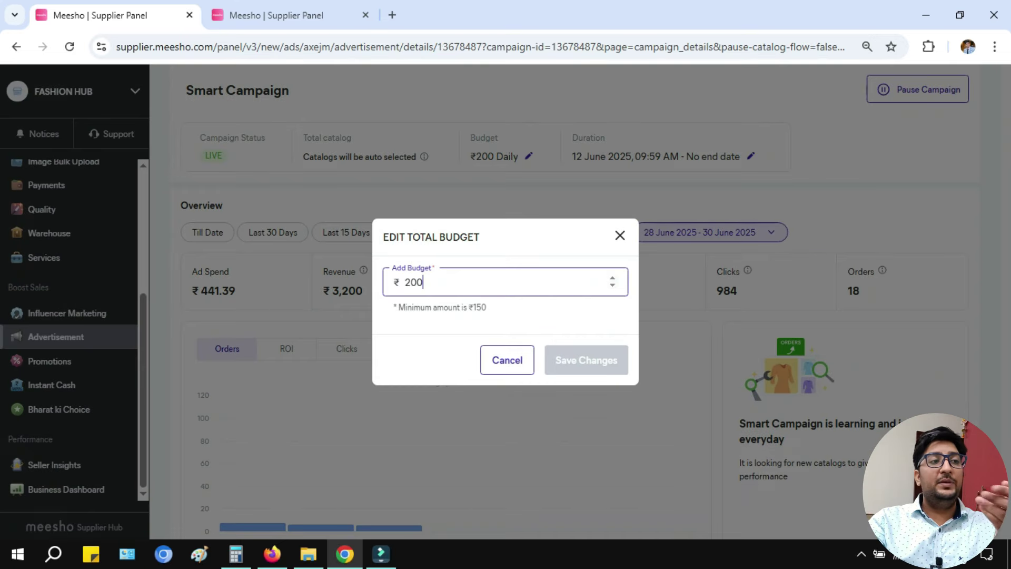
left_click_drag(399, 308, 487, 308)
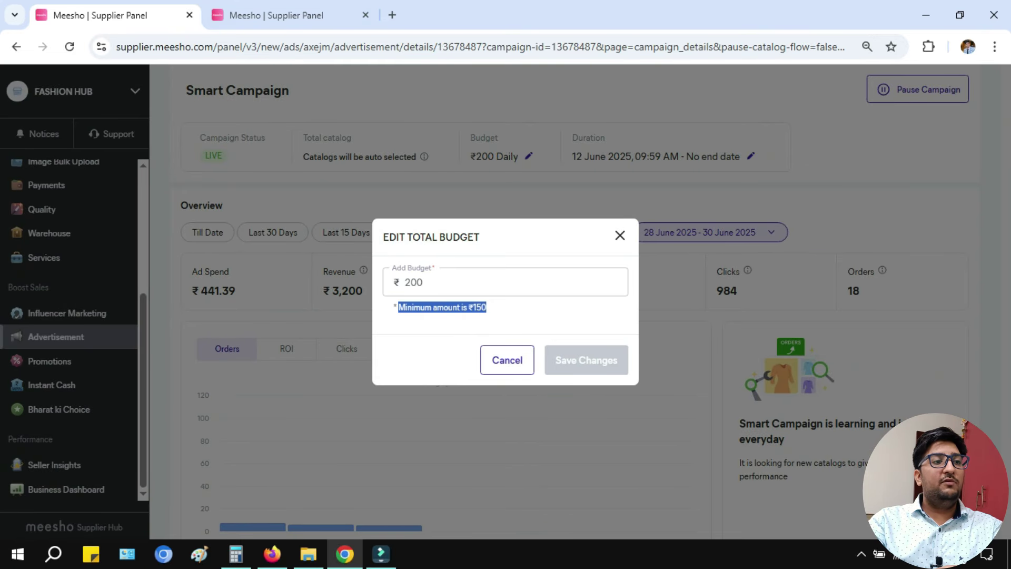
left_click(620, 236)
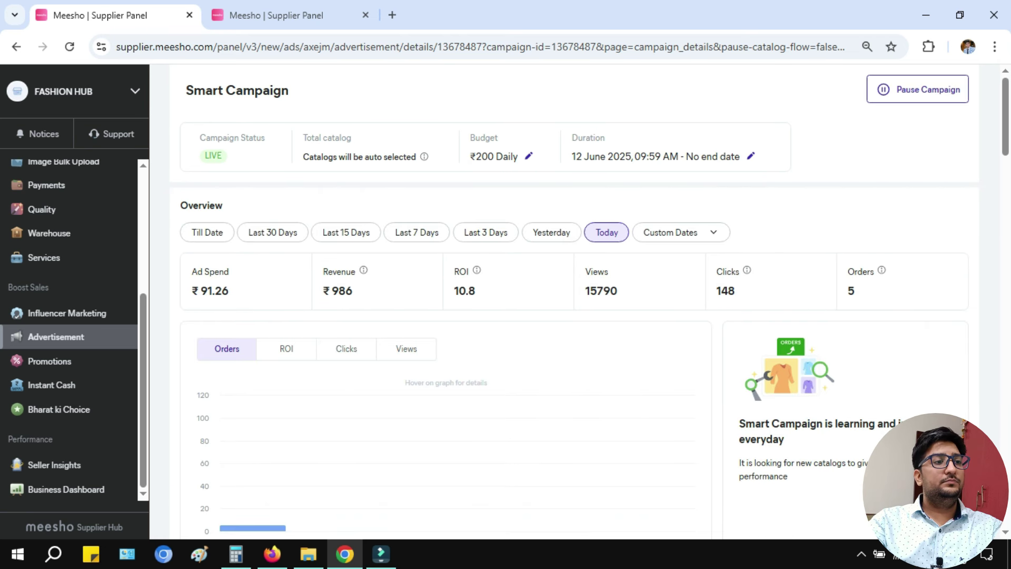
Highlight today's ad spend, switch to Calculator to divide 91 plus 18% by the 5 orders, and minimize it.
left_click_drag(198, 290, 228, 291)
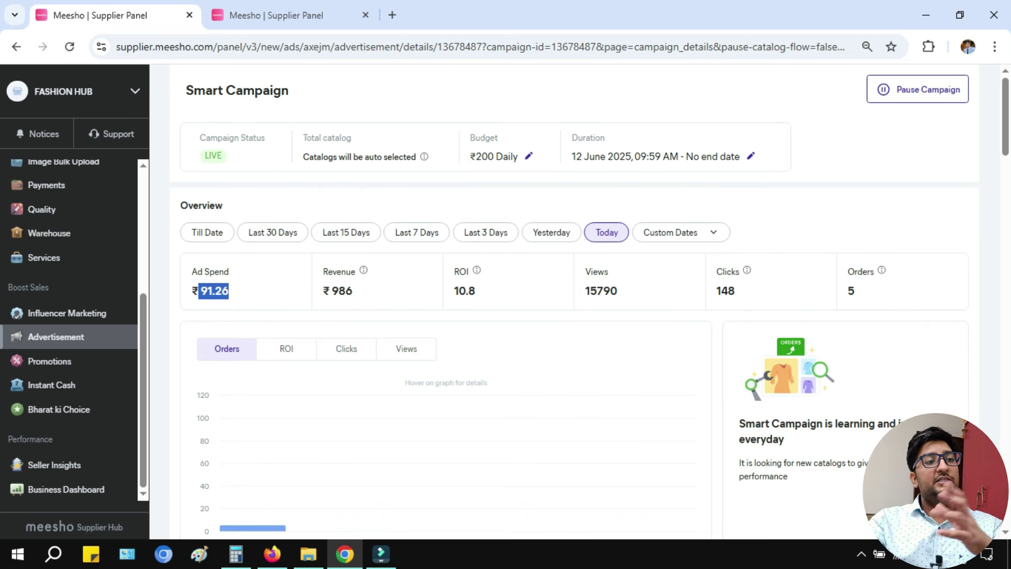
left_click(230, 291)
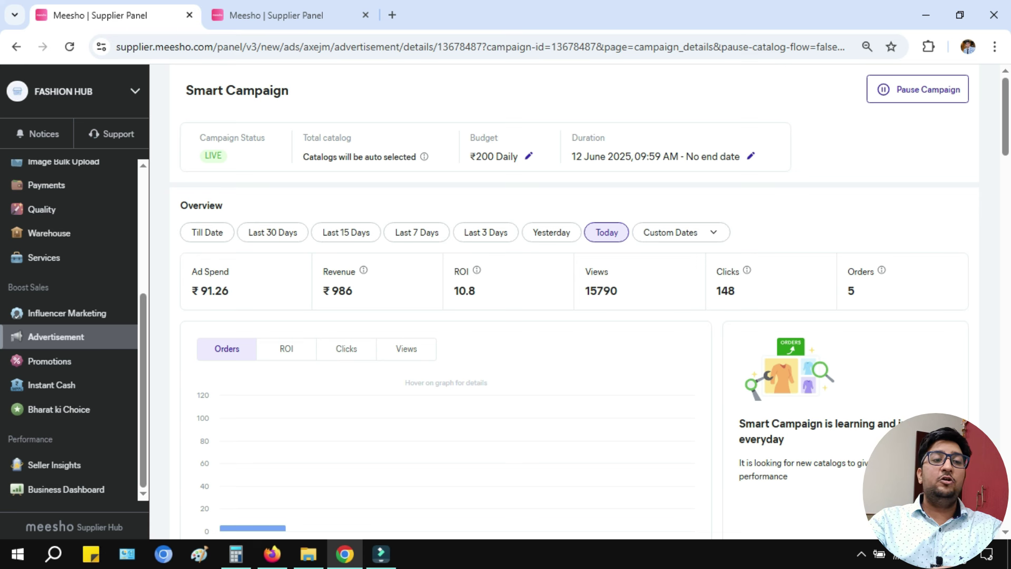
left_click(236, 554)
left_click(573, 250)
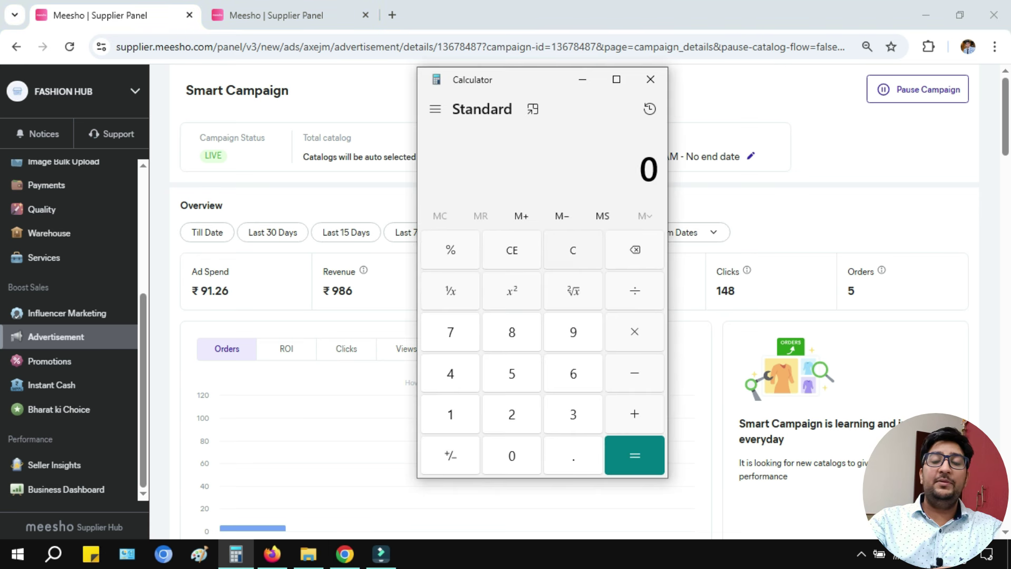
type("91 + 18")
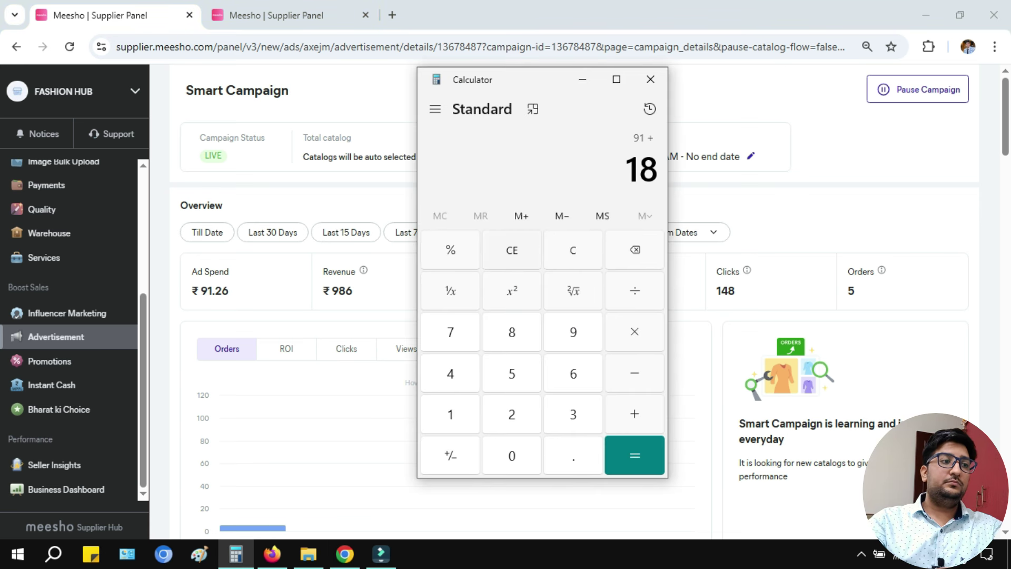
key("BackSpace")
type("6.38")
key("Return")
type("/5")
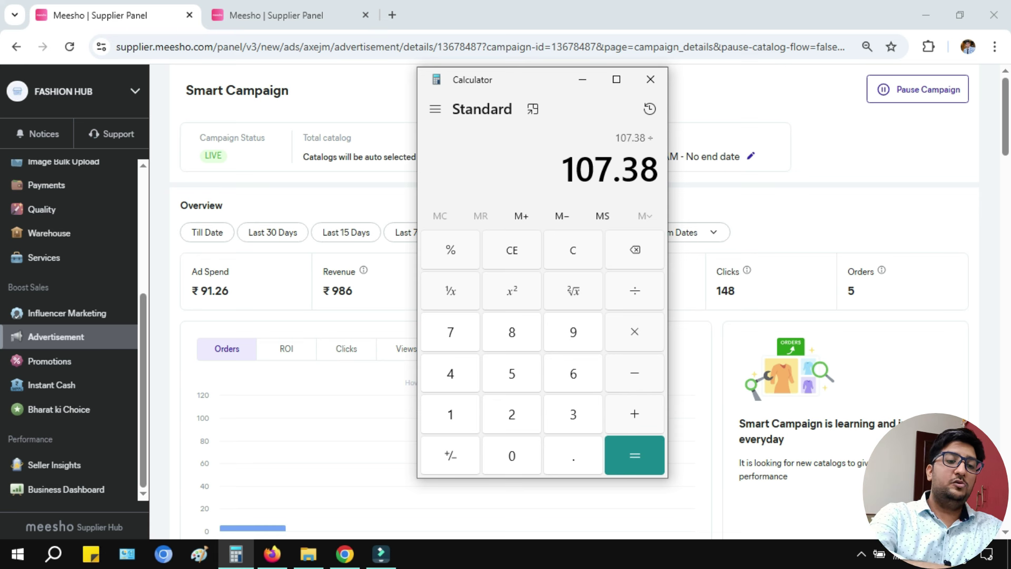
key("Return")
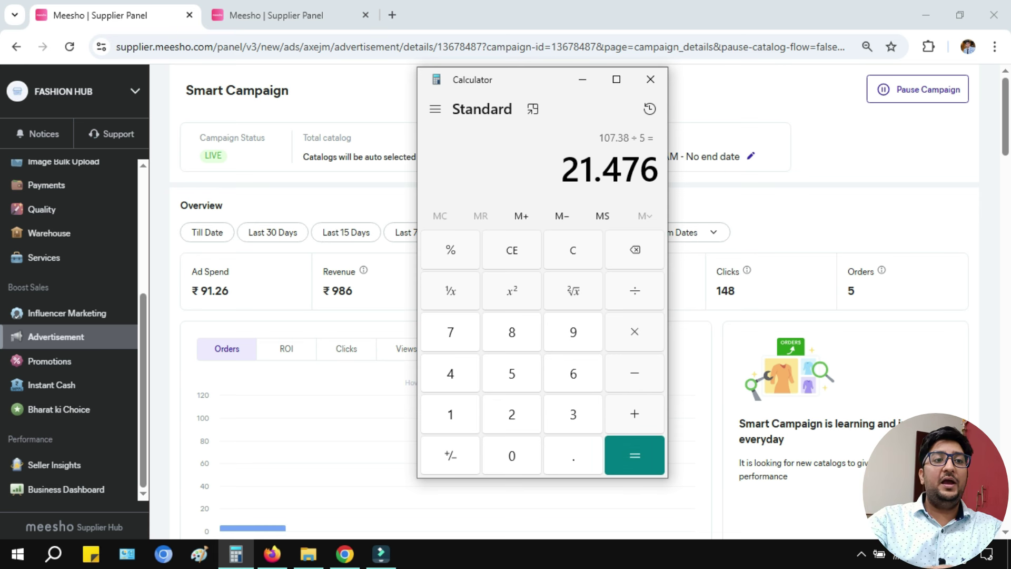
left_click(582, 79)
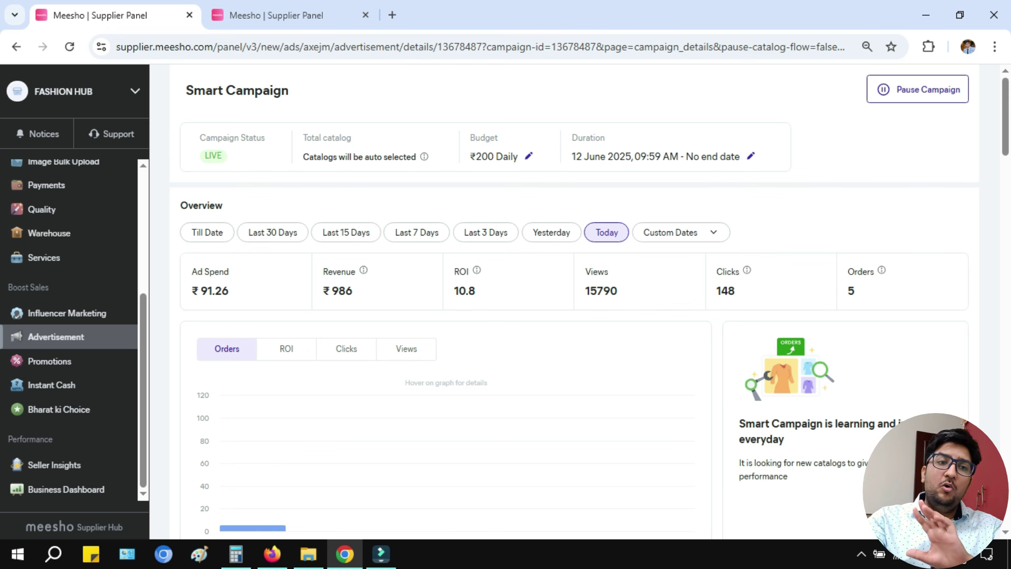
Reopen Calculator, compute 200 plus 18%, divide the sum by 9, and minimize the calculator.
left_click(236, 553)
key("Escape")
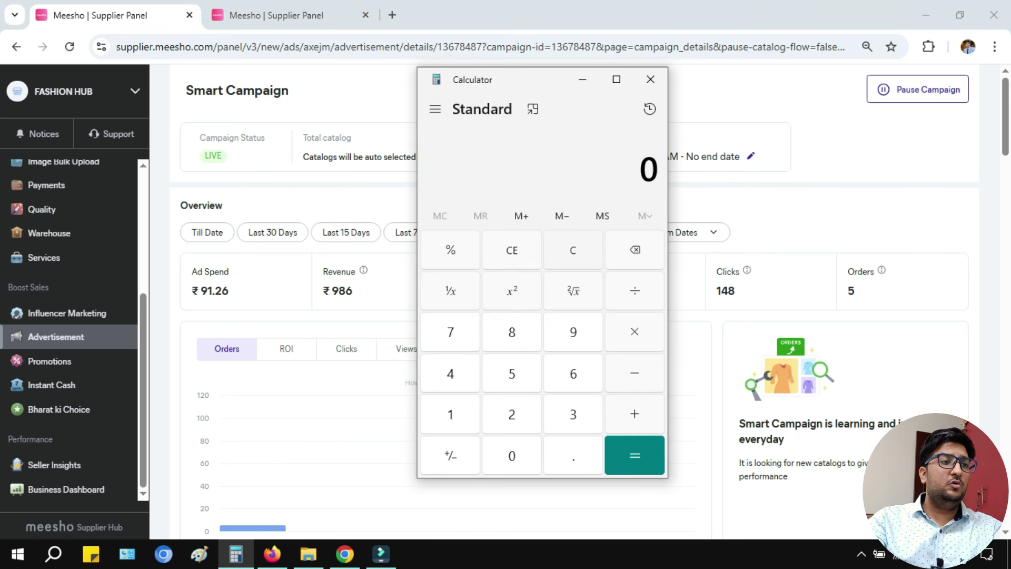
type("200 + 18")
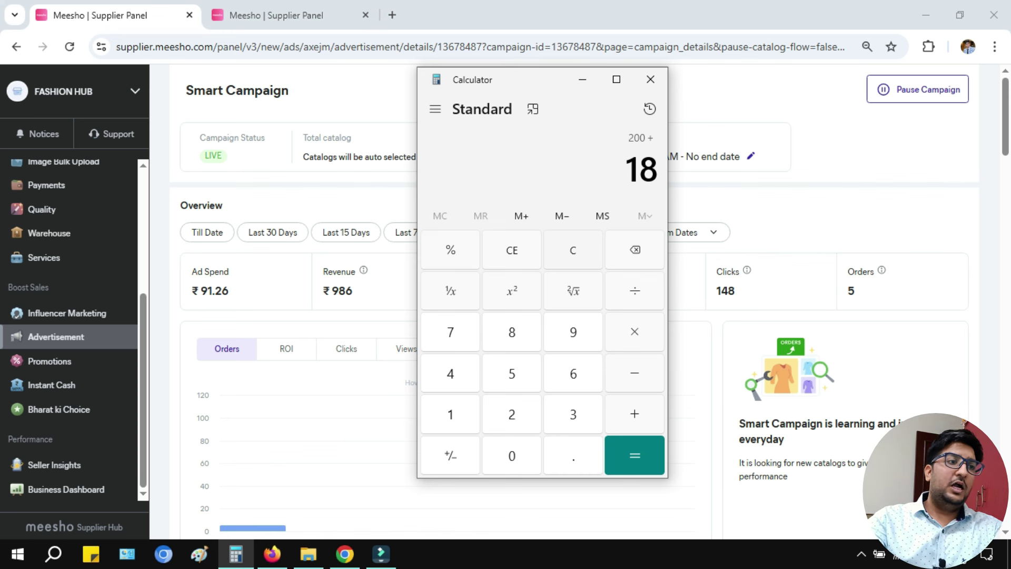
key("BackSpace")
key("BackSpace")
type("36")
key("Return")
type("/")
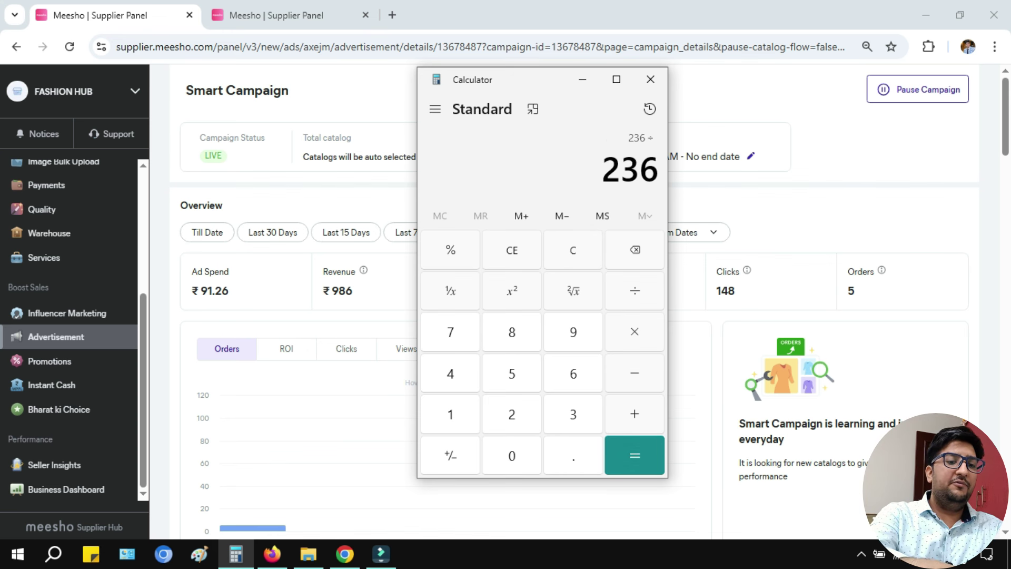
type("9")
key("Return")
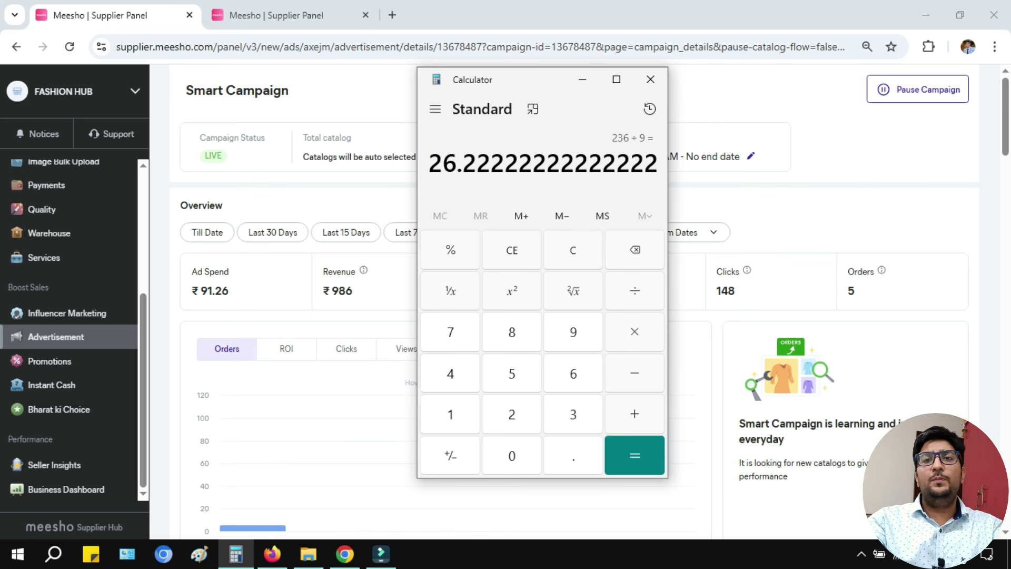
left_click(582, 79)
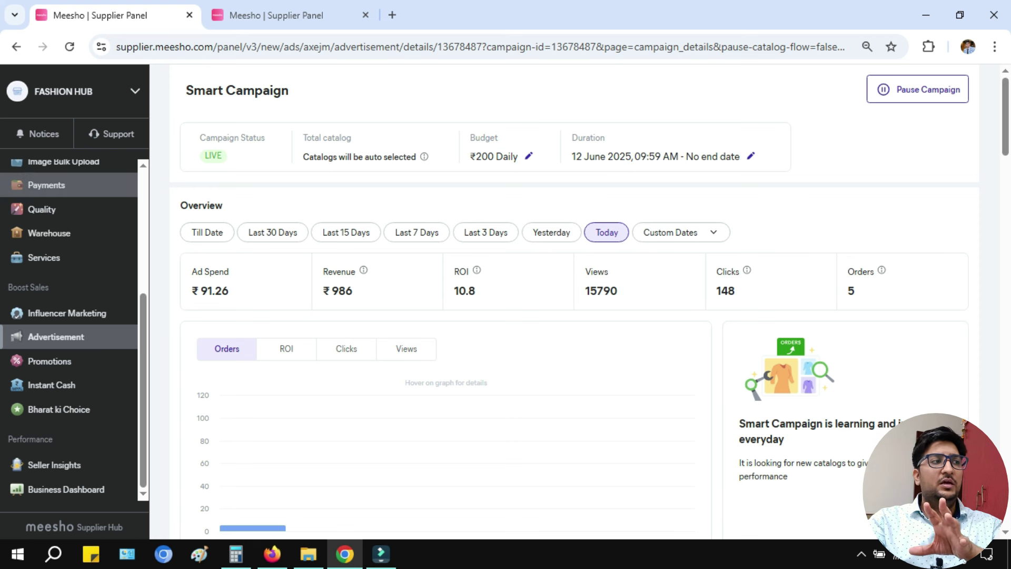
View the supplier panel's pending orders and return to the Home page.
scroll(68, 326, "up", 4)
left_click(39, 172)
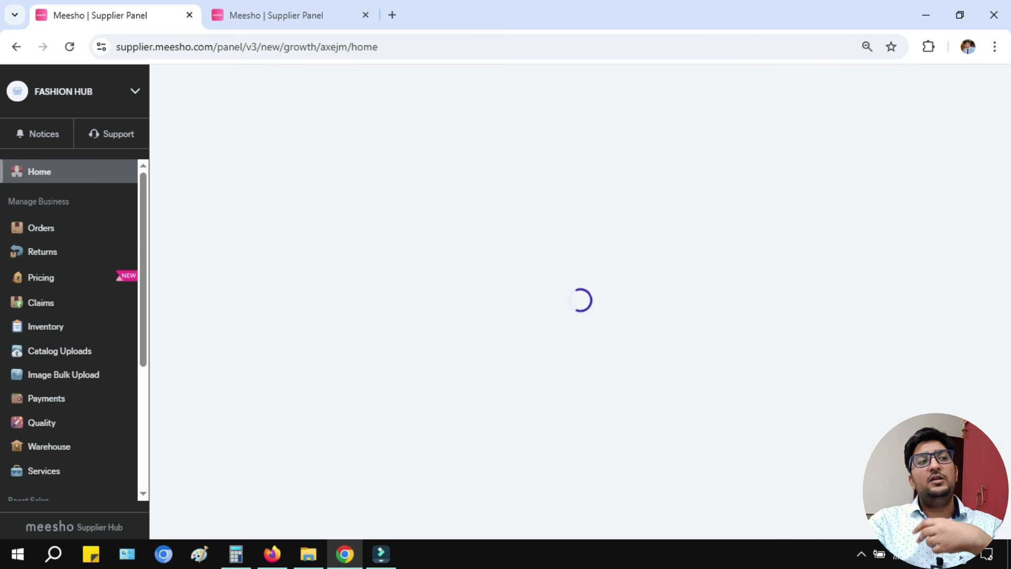
left_click(41, 228)
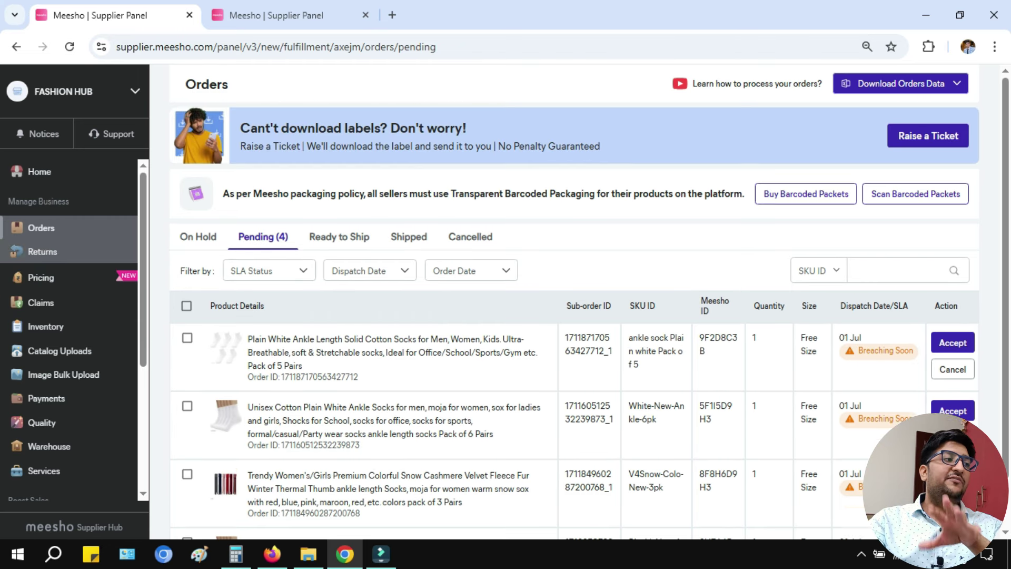
left_click(40, 172)
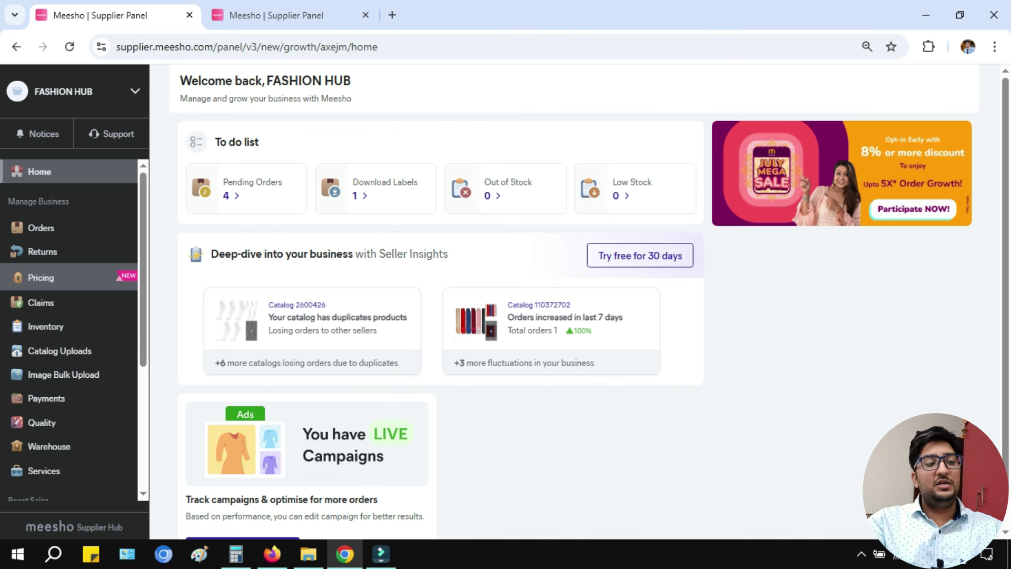
Switch to Calculator, clear it, add 50 and 65, and subtract 11.5 from the sum.
left_click(235, 554)
key("Escape")
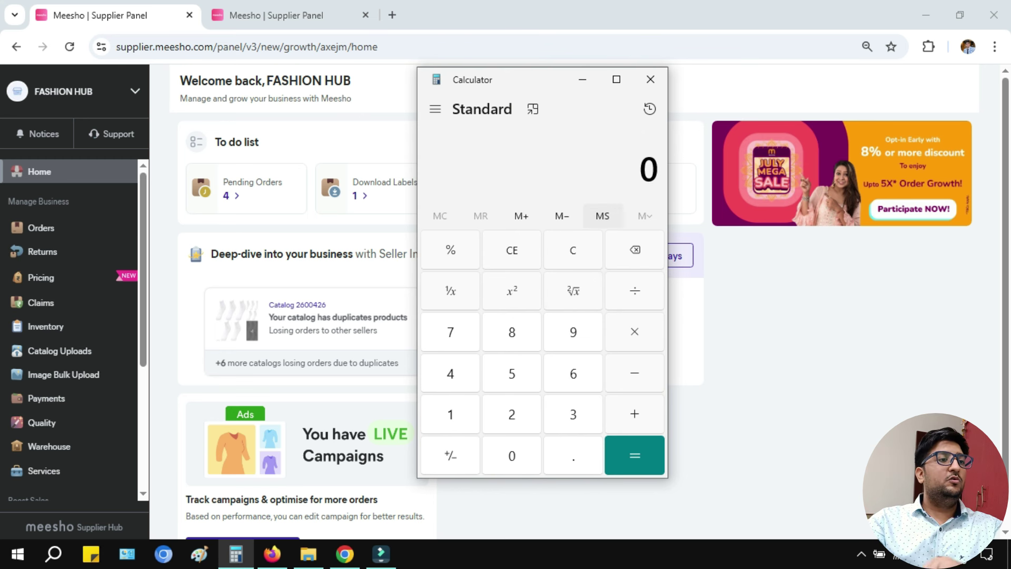
type("50+65")
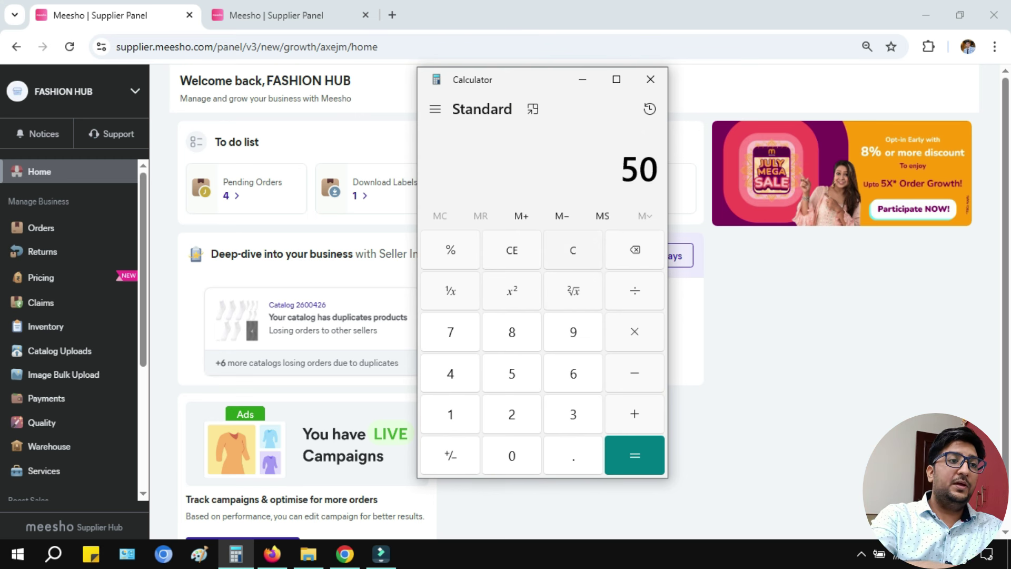
key("Return")
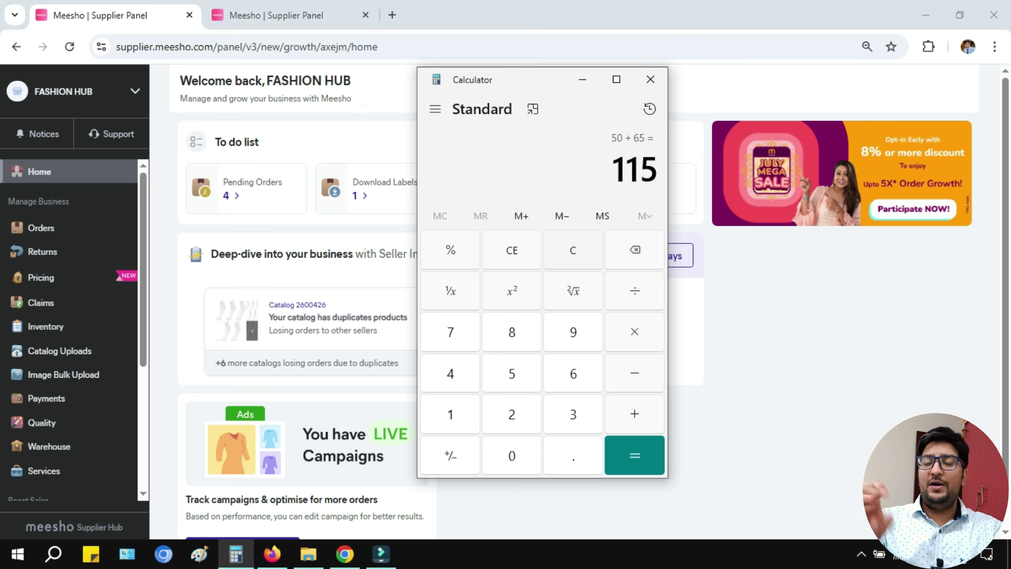
type("-10")
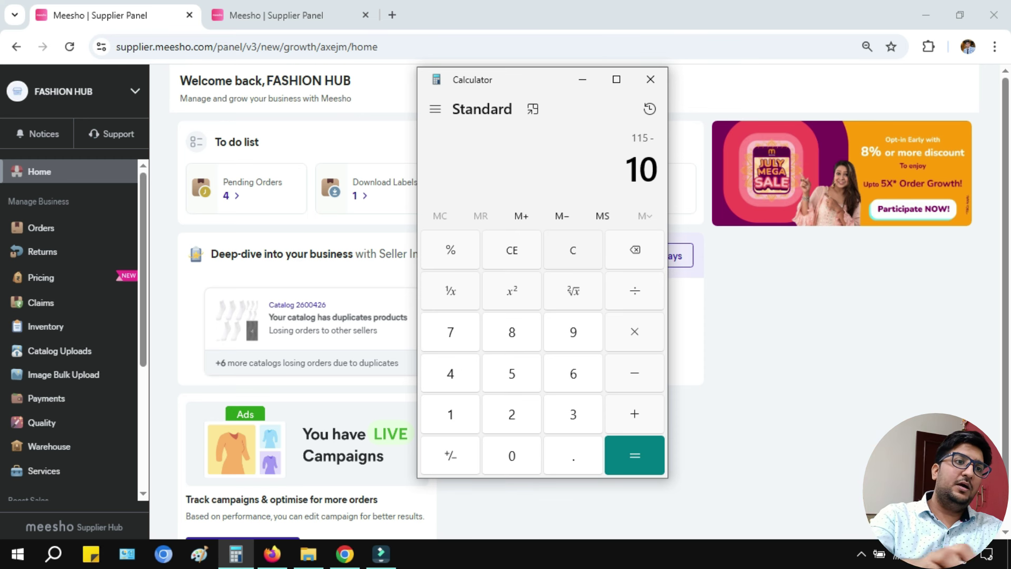
key("BackSpace")
type("1.5")
key("Return")
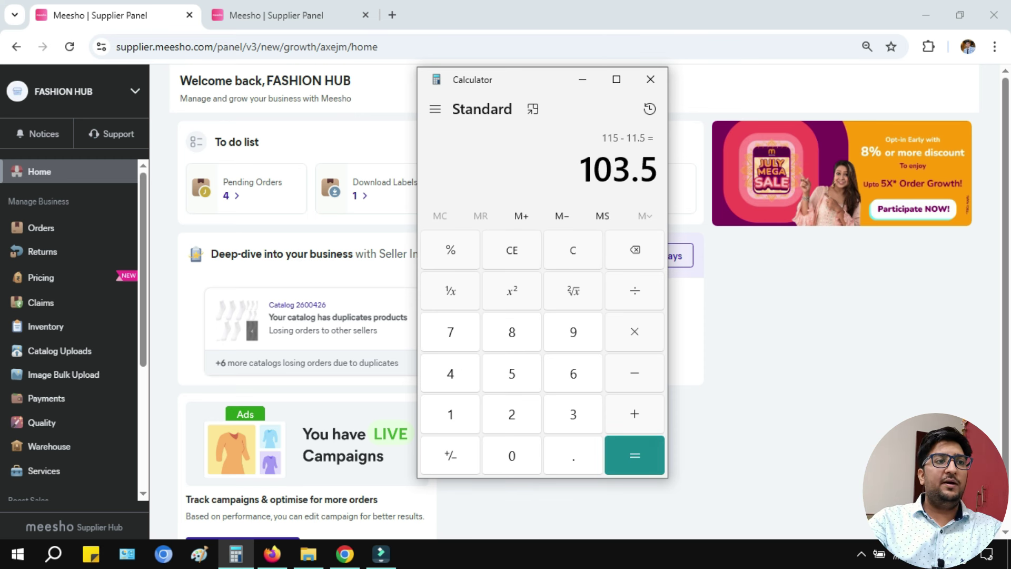
Subtract 50 from the current Calculator result and minimize the calculator.
key("minus")
type("50")
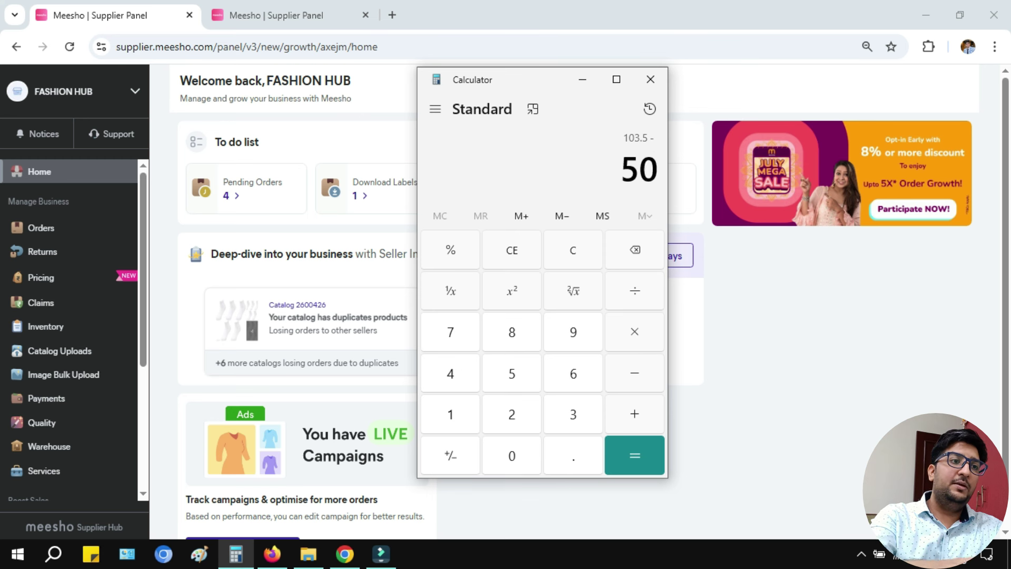
key("Return")
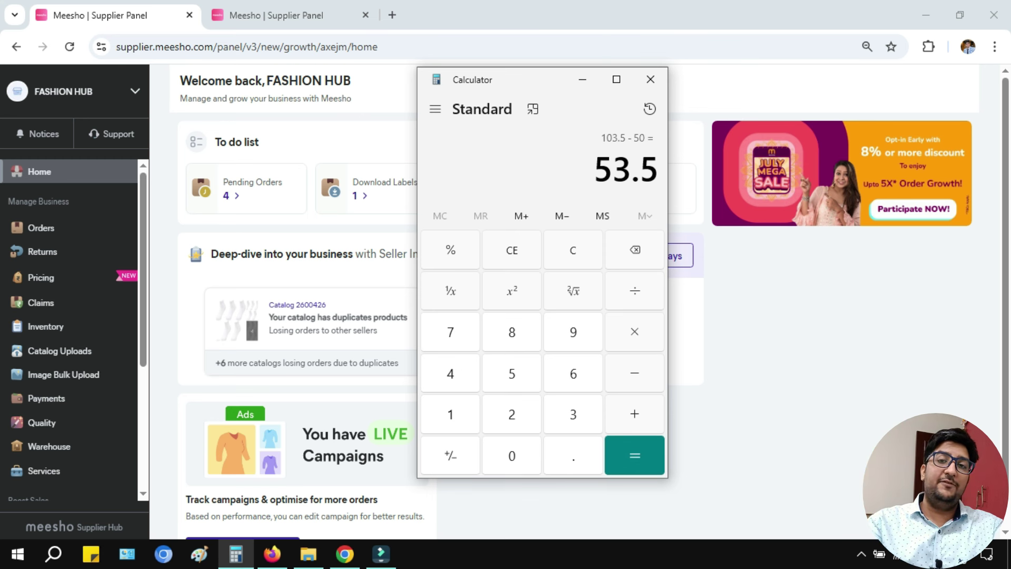
left_click(582, 79)
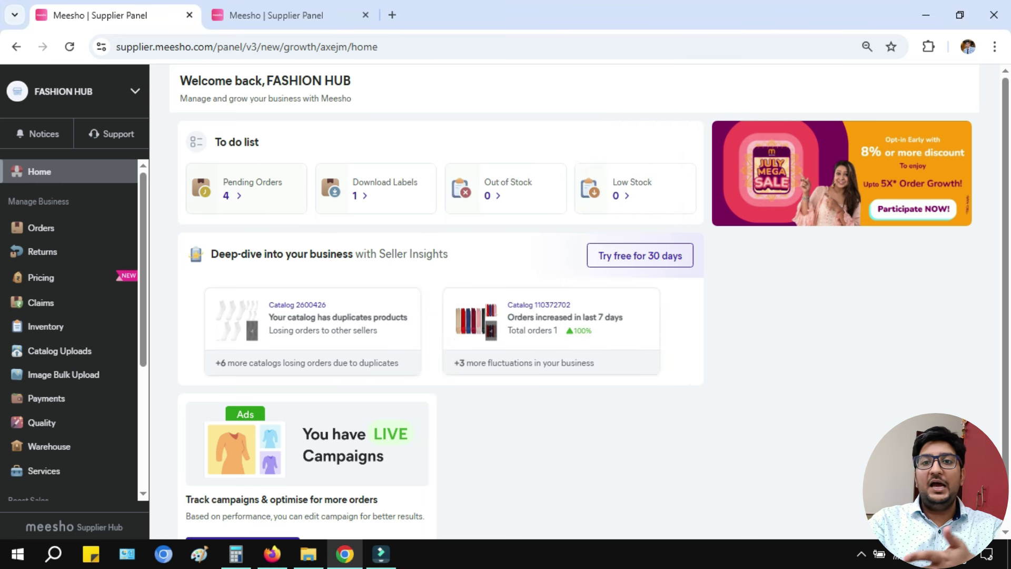
Open the Advertisement page and examine the budget, spend, orders and ROI of the live and paused campaigns.
scroll(58, 321, "down", 4)
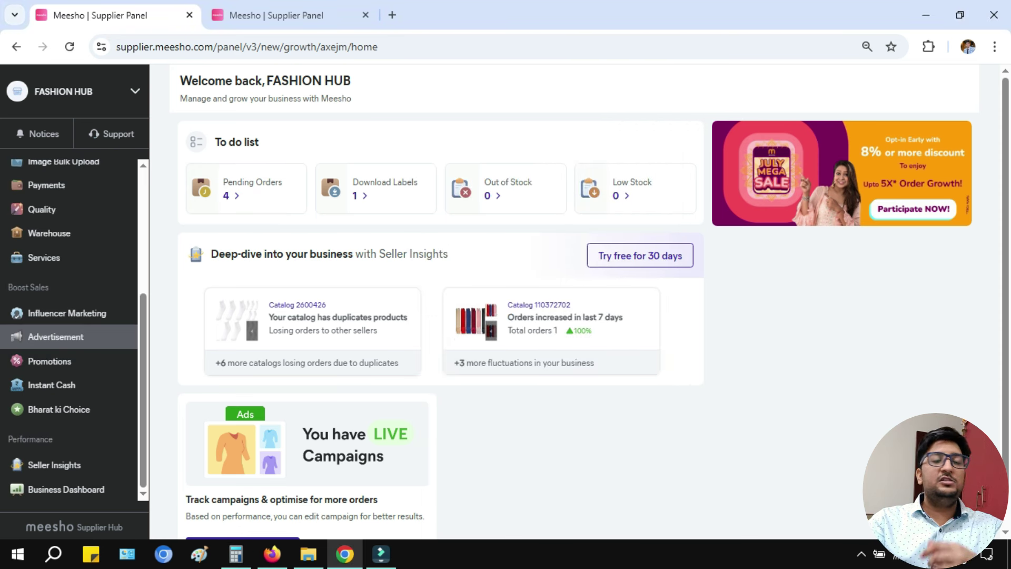
left_click(55, 336)
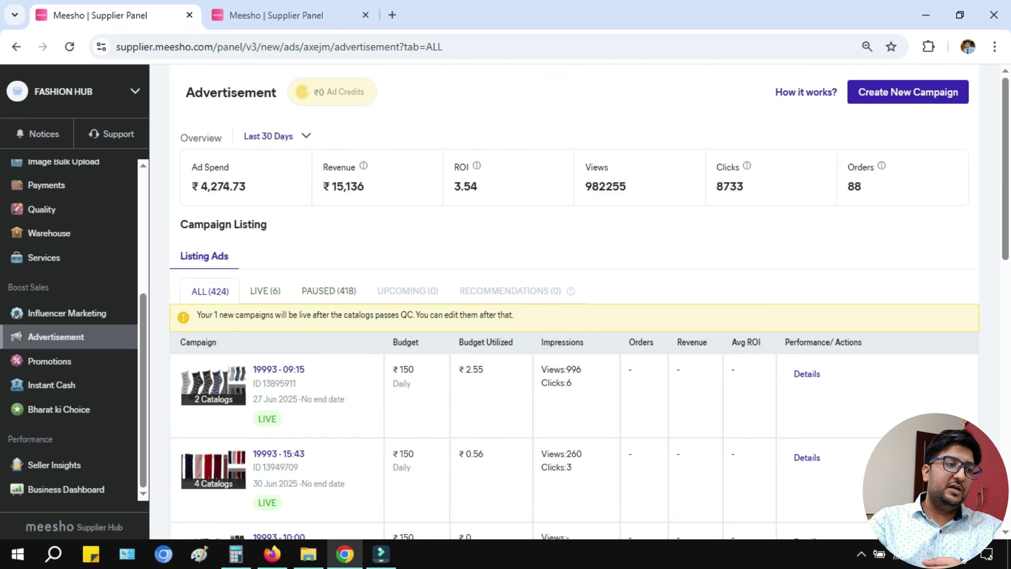
scroll(574, 303, "down", 10)
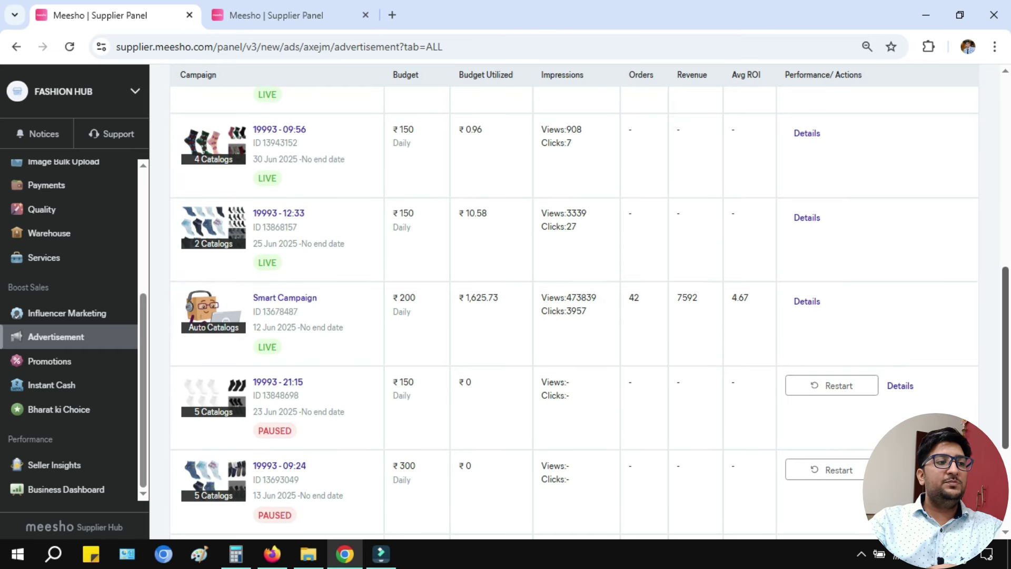
scroll(574, 303, "up", 6)
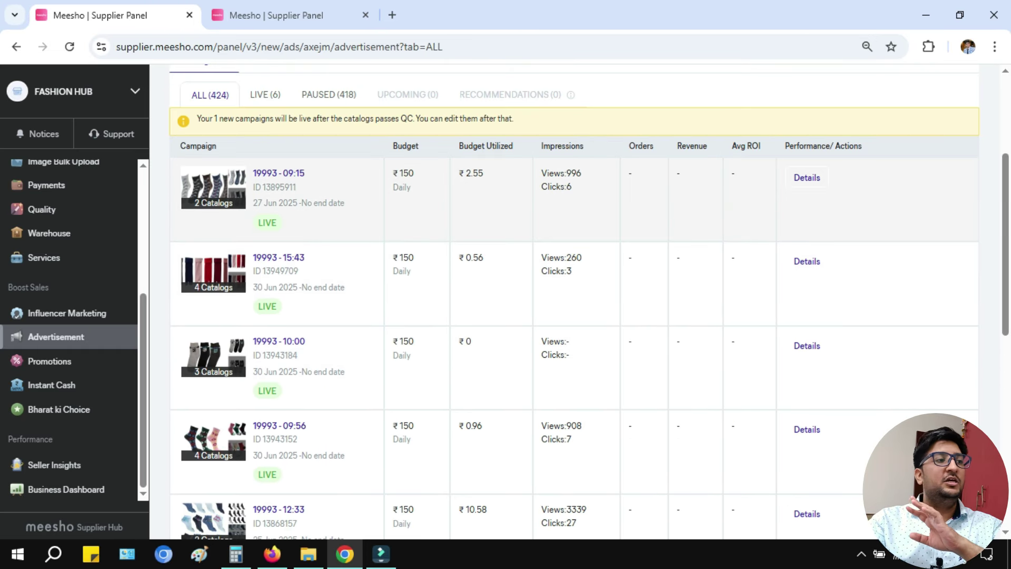
scroll(806, 379, "down", 3)
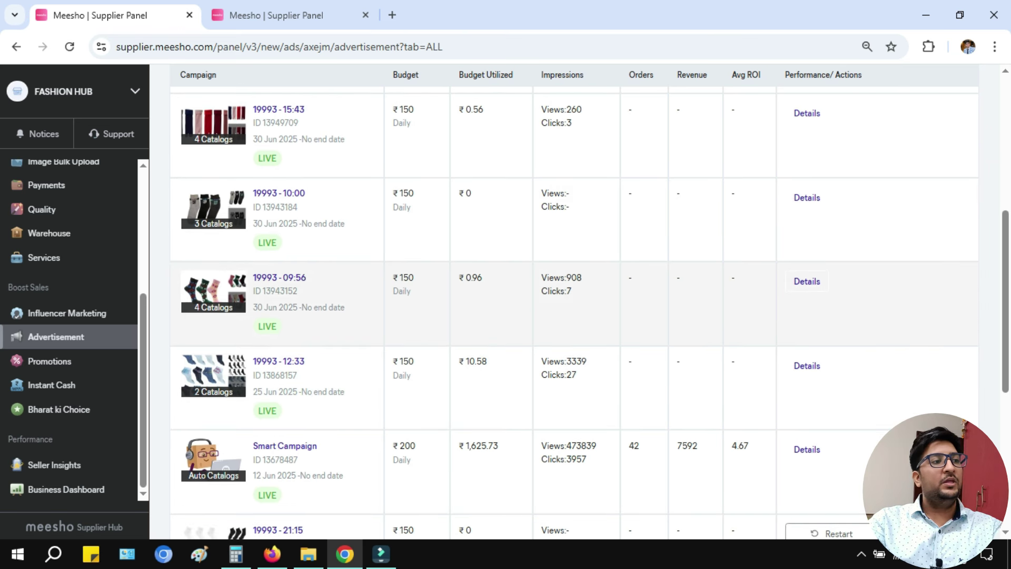
scroll(806, 416, "up", 4)
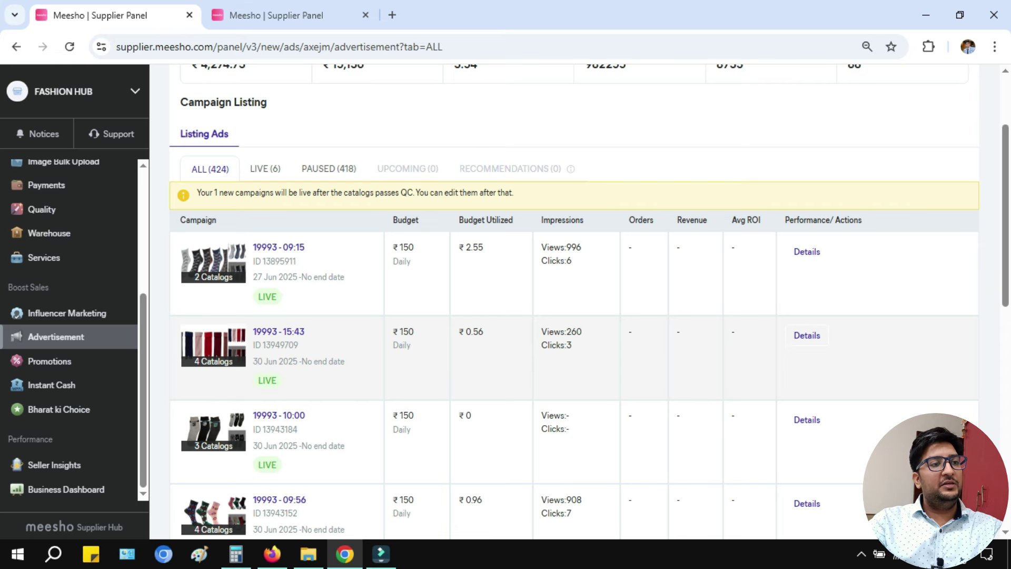
scroll(807, 420, "down", 1)
scroll(574, 300, "down", 8)
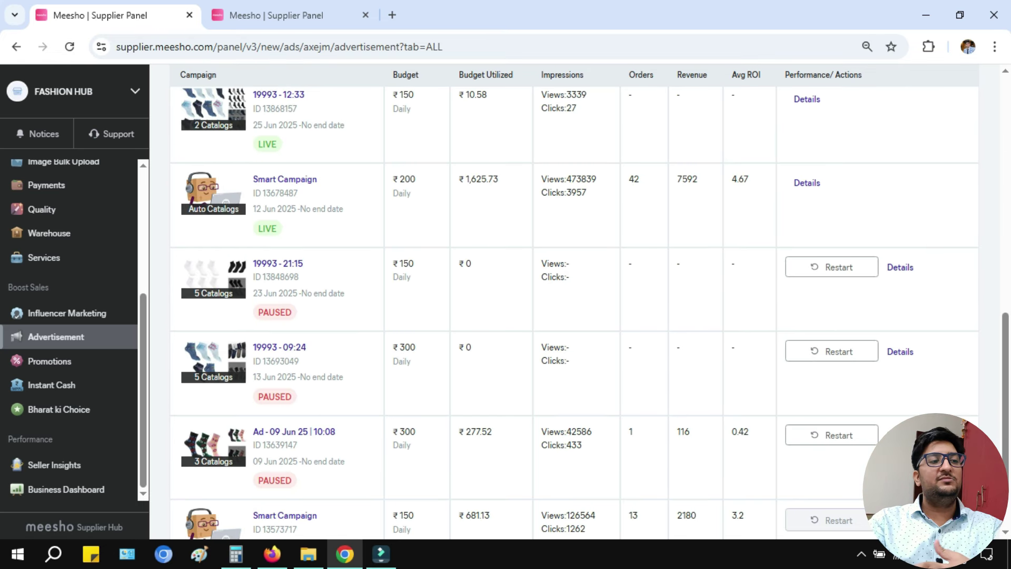
scroll(574, 300, "up", 3)
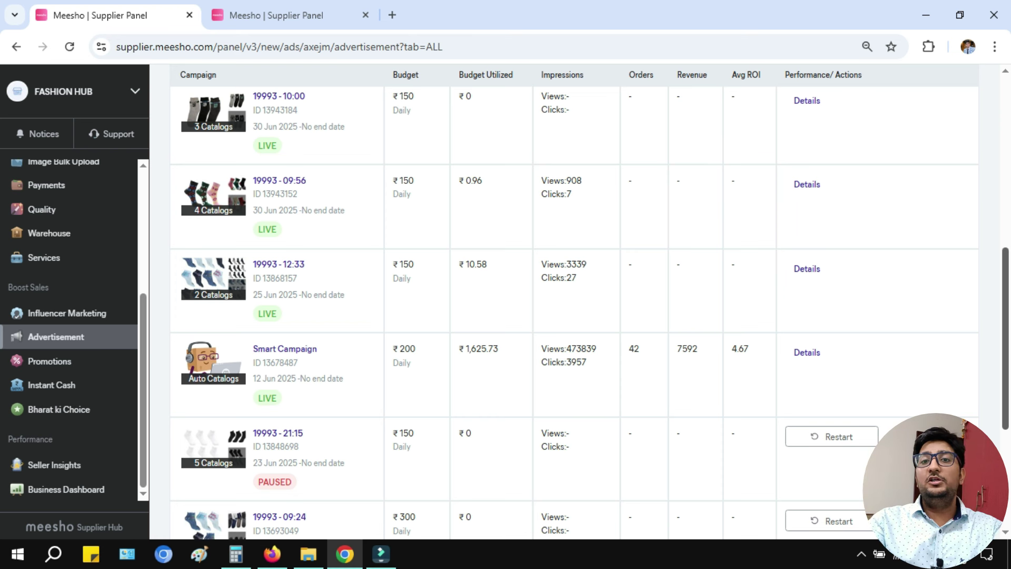
scroll(574, 301, "up", 3)
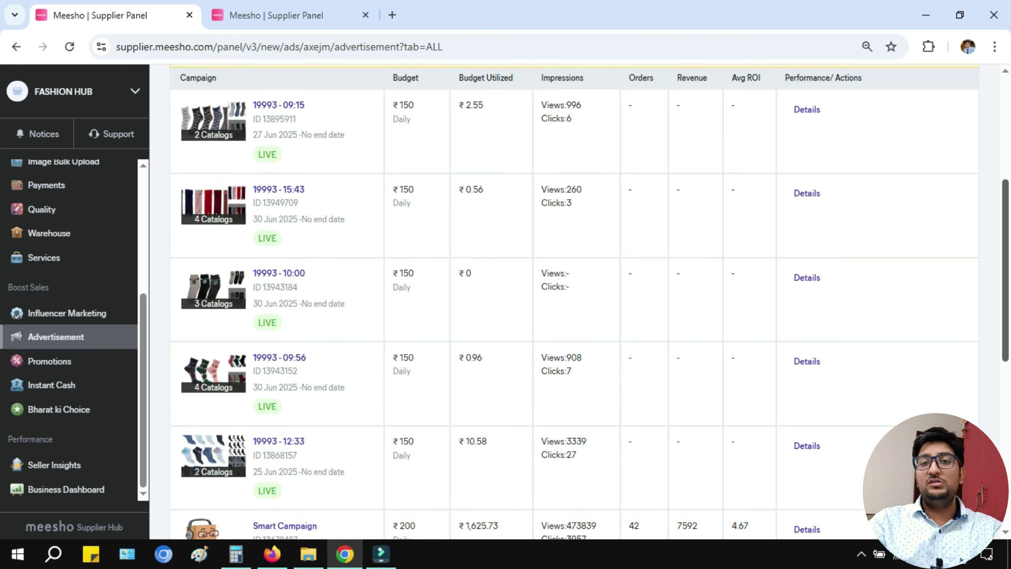
scroll(573, 300, "down", 2)
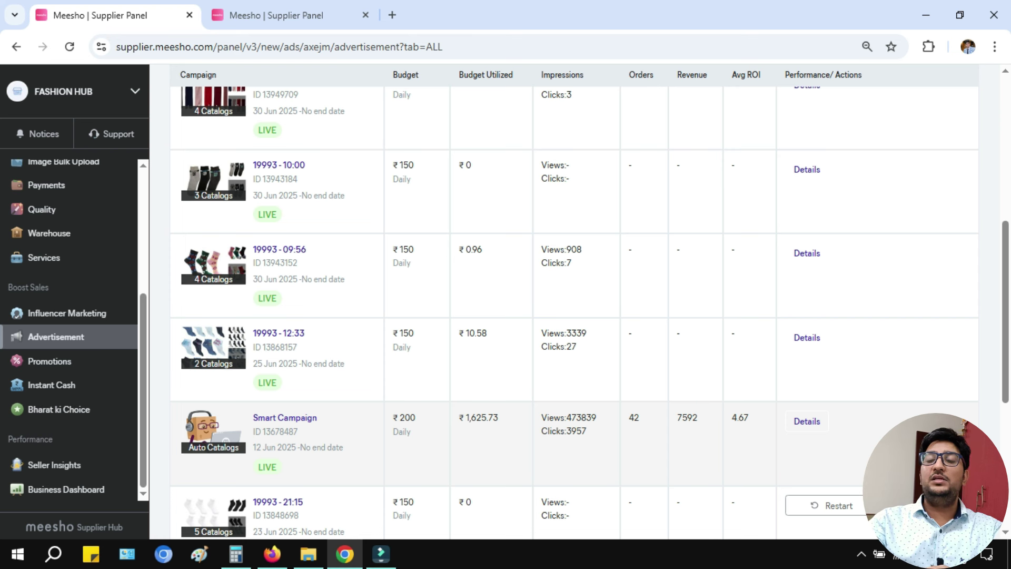
scroll(574, 300, "up", 3)
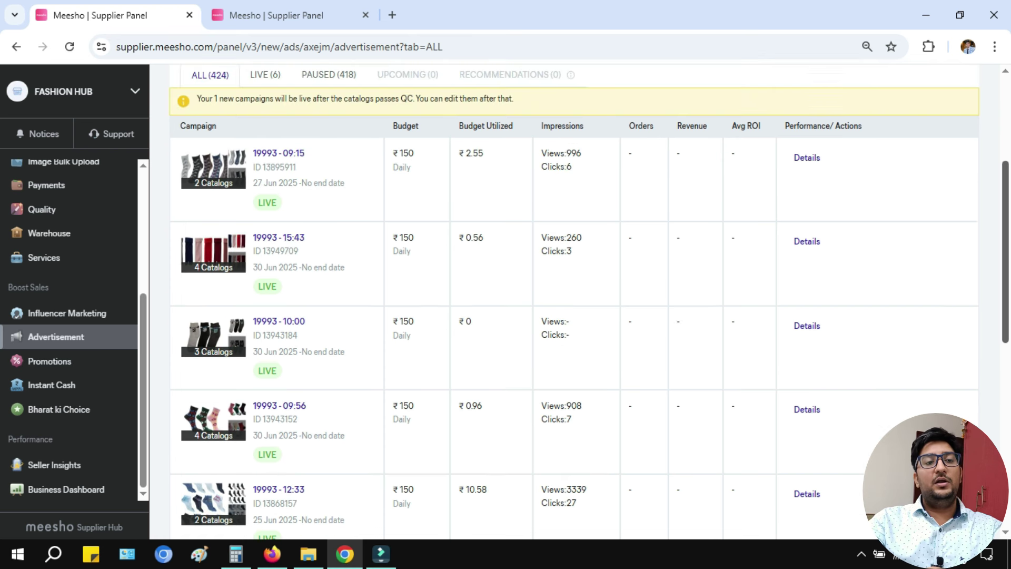
scroll(573, 301, "down", 1)
scroll(573, 301, "down", 3)
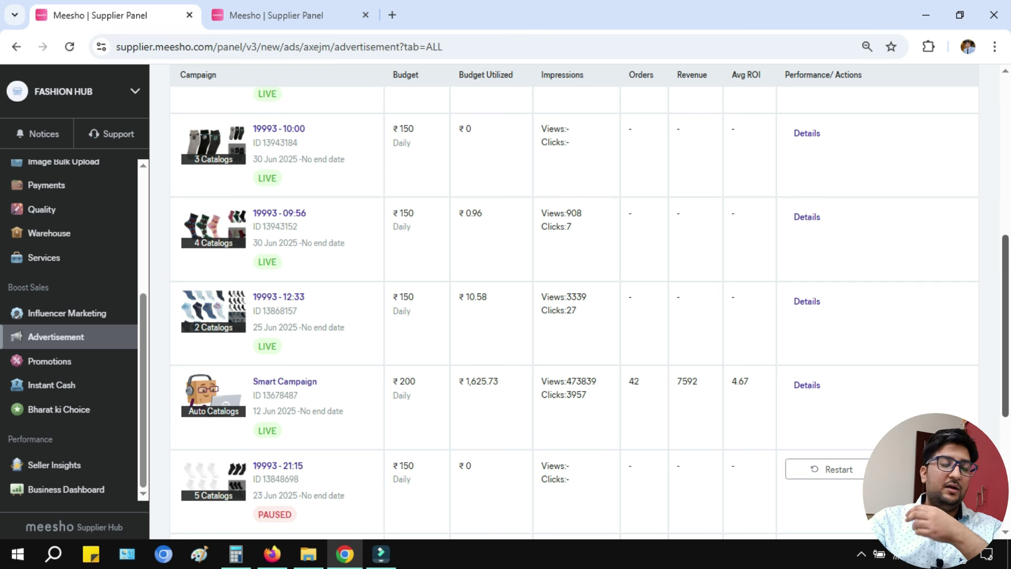
scroll(574, 300, "up", 4)
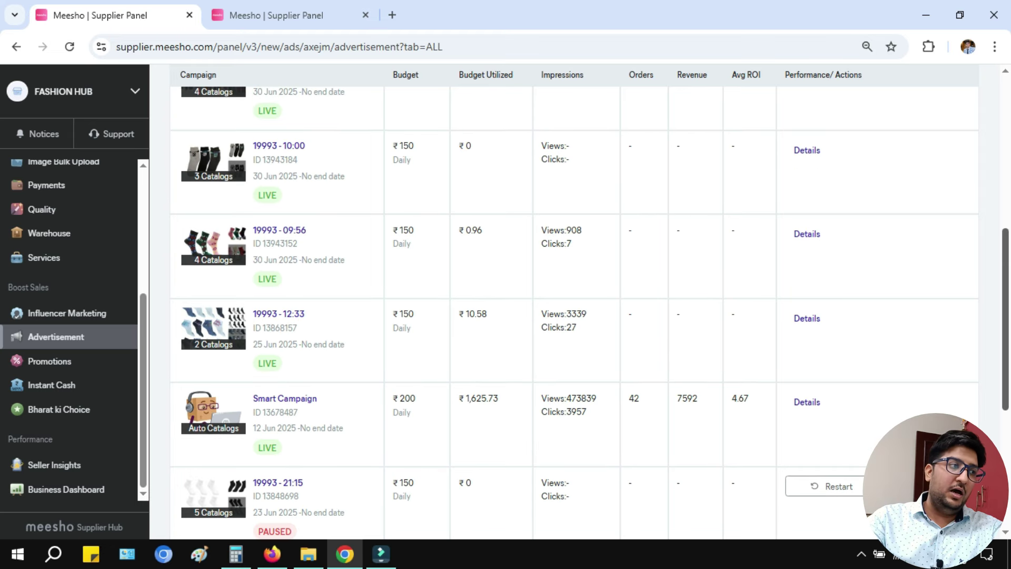
scroll(68, 251, "up", 4)
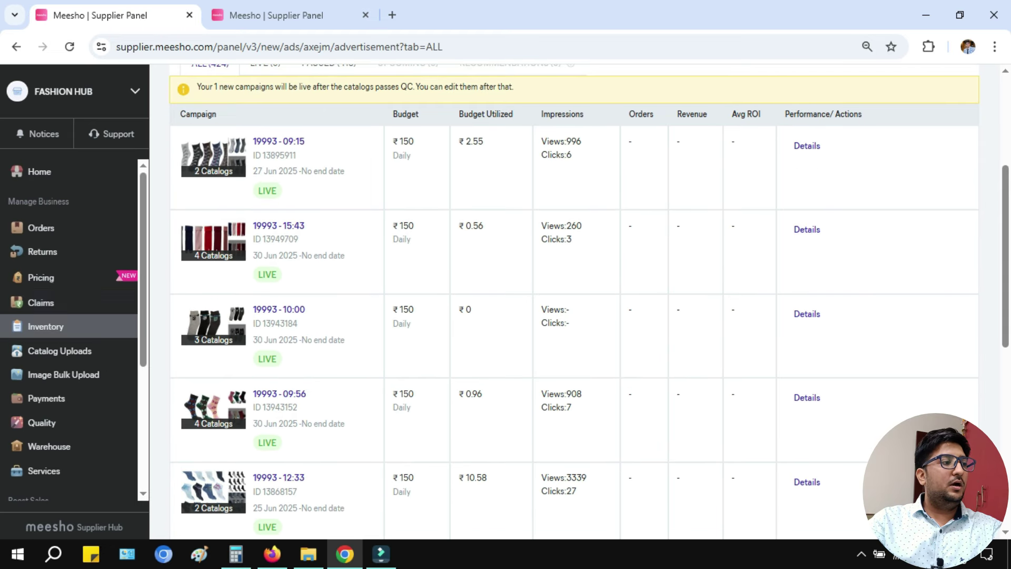
Open the Inventory page and view the products in the Fancy Latest Men Socks and Casual Modern Men Socks catalogs.
left_click(45, 326)
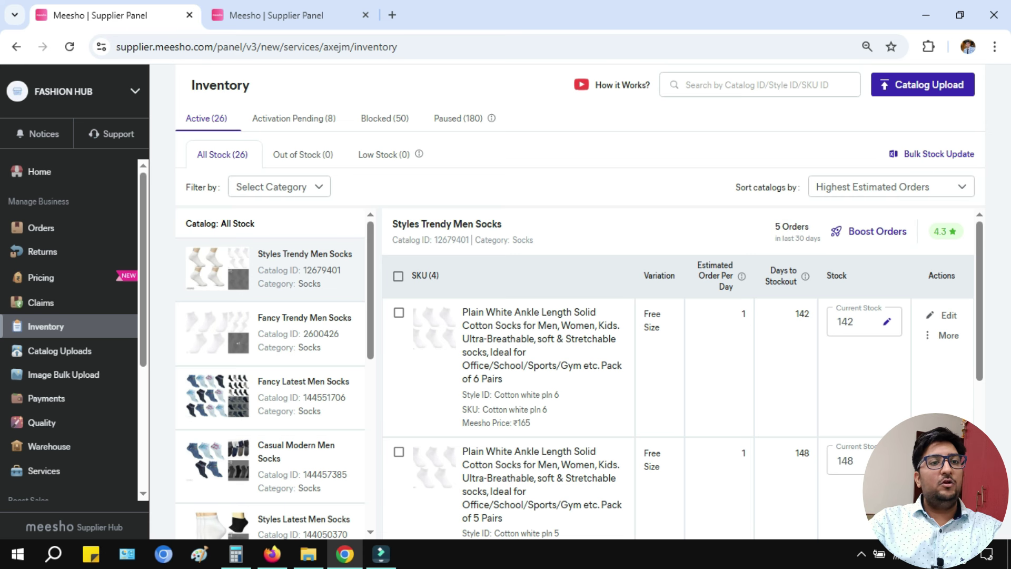
scroll(679, 374, "down", 5)
scroll(270, 368, "down", 6)
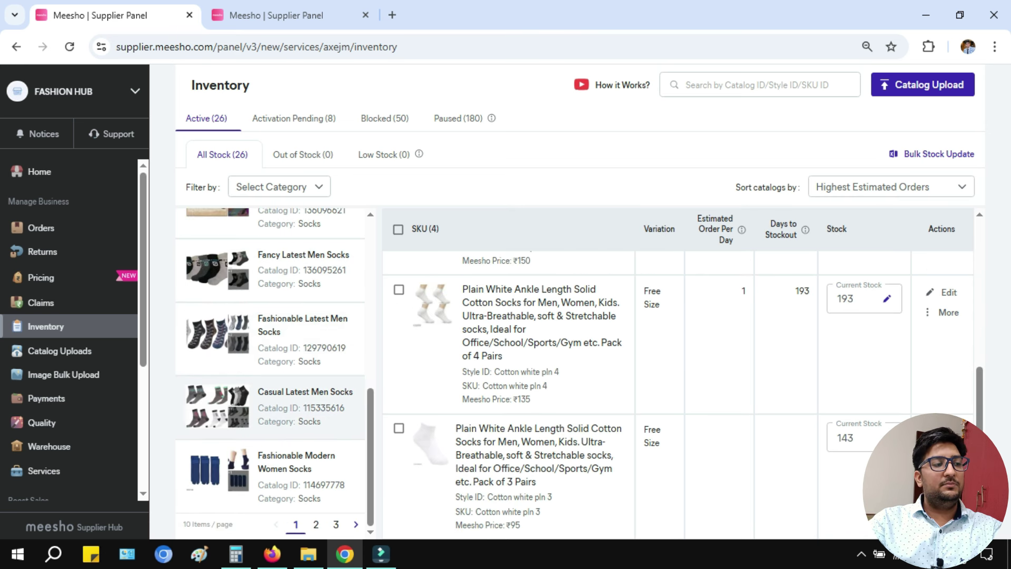
scroll(270, 368, "up", 8)
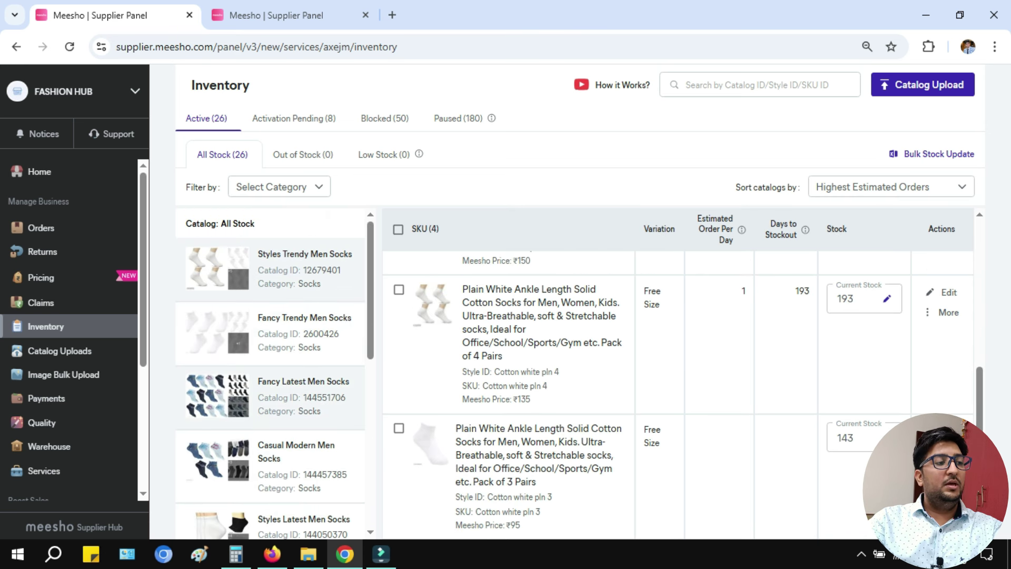
scroll(271, 390, "down", 1)
left_click(295, 323)
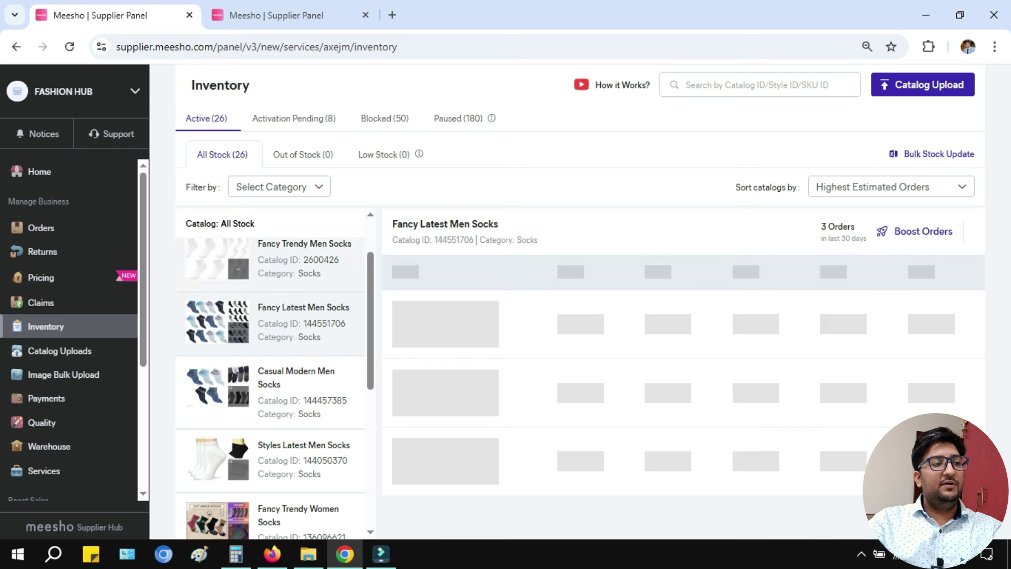
left_click(295, 392)
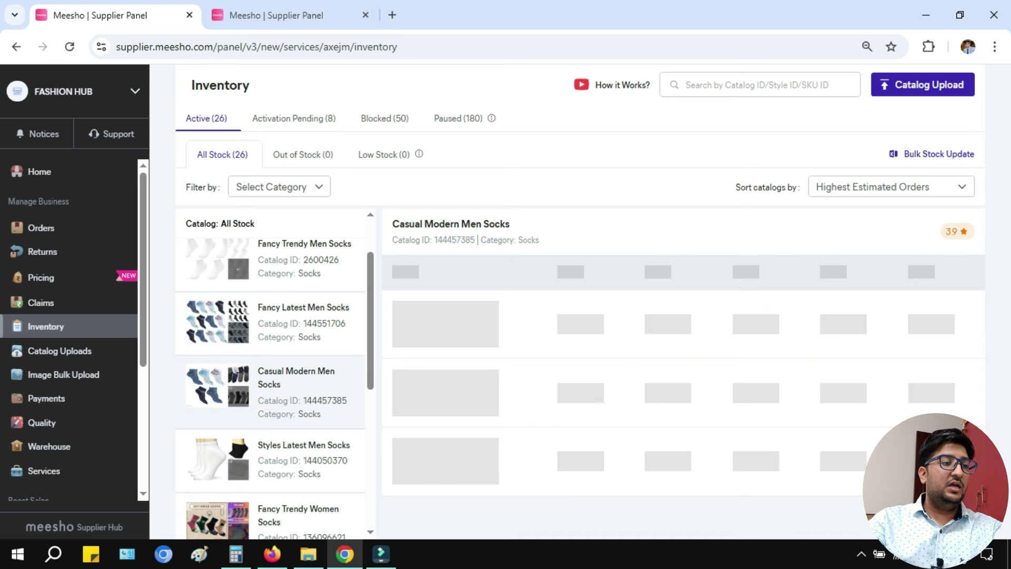
scroll(679, 369, "down", 3)
scroll(270, 390, "down", 3)
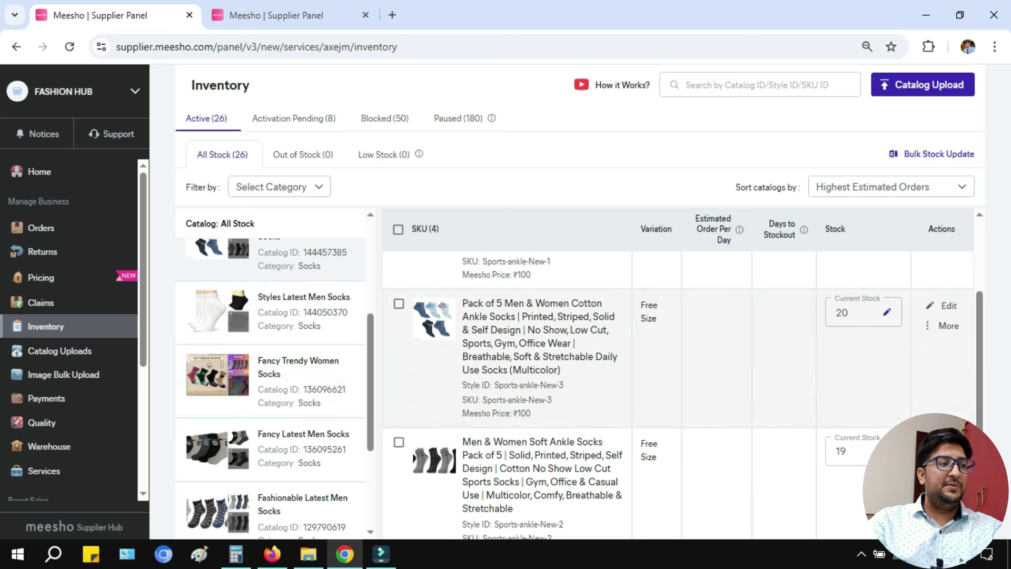
View the remaining catalogs on the first inventory page, from Fancy Trendy Women Socks through Fashionable Modern Women Socks.
left_click(295, 380)
scroll(679, 322, "down", 2)
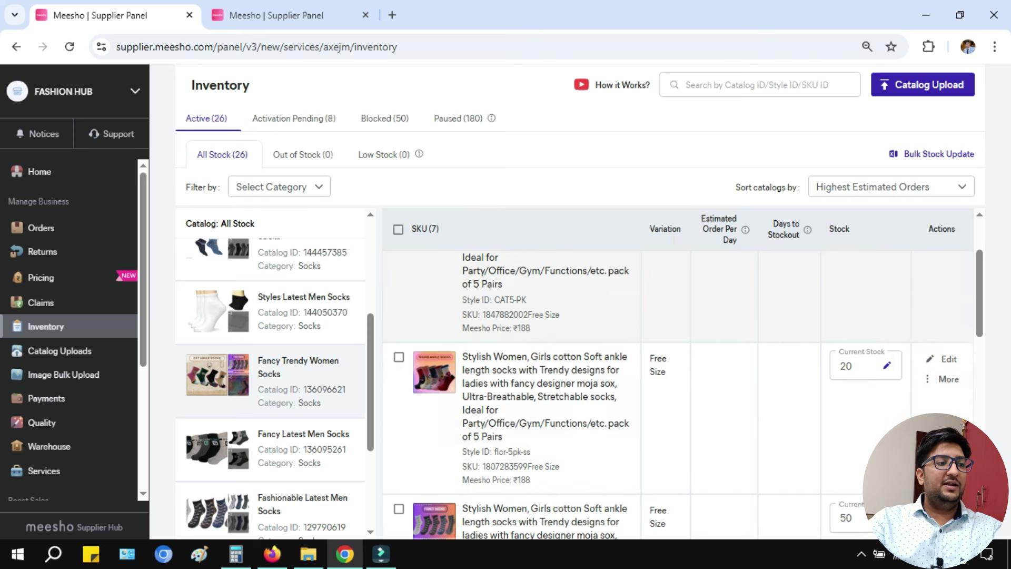
left_click(295, 449)
scroll(294, 445, "down", 3)
left_click(295, 380)
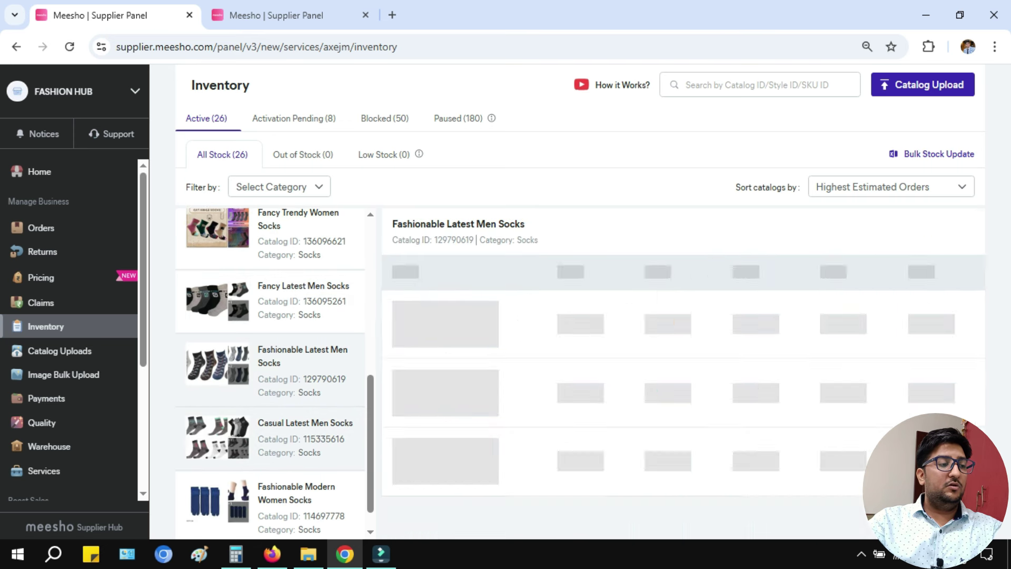
left_click(294, 438)
scroll(295, 438, "down", 1)
left_click(295, 469)
Browse the catalogs on inventory pages 2 and 3, and return to the Advertisement page.
left_click(316, 523)
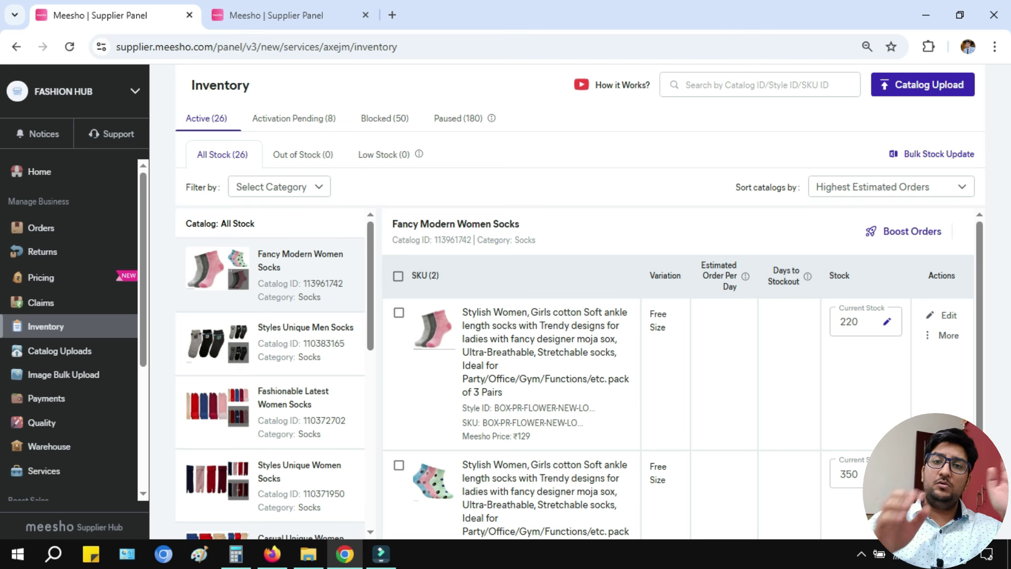
scroll(270, 374, "down", 8)
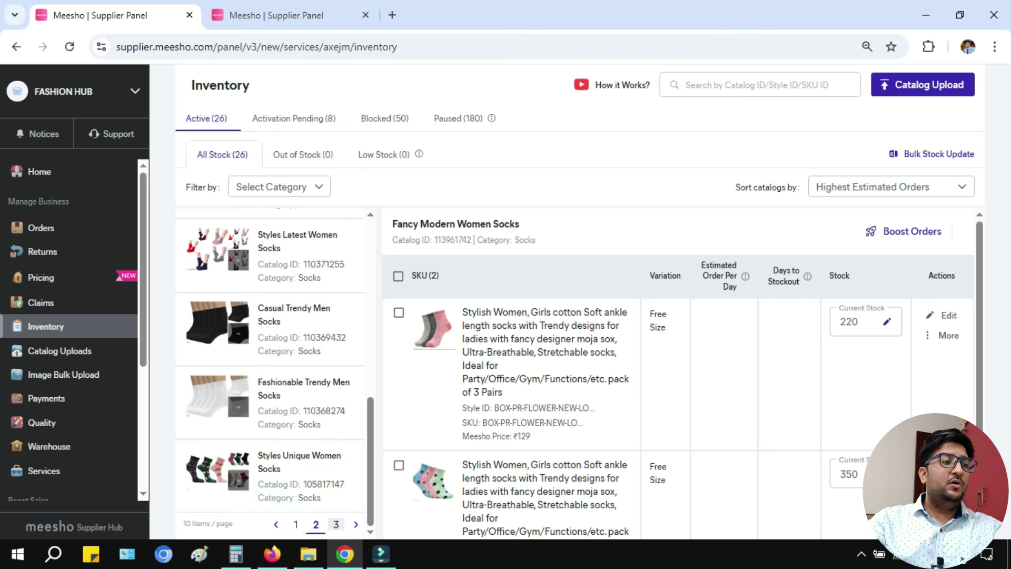
left_click(336, 523)
scroll(270, 374, "down", 5)
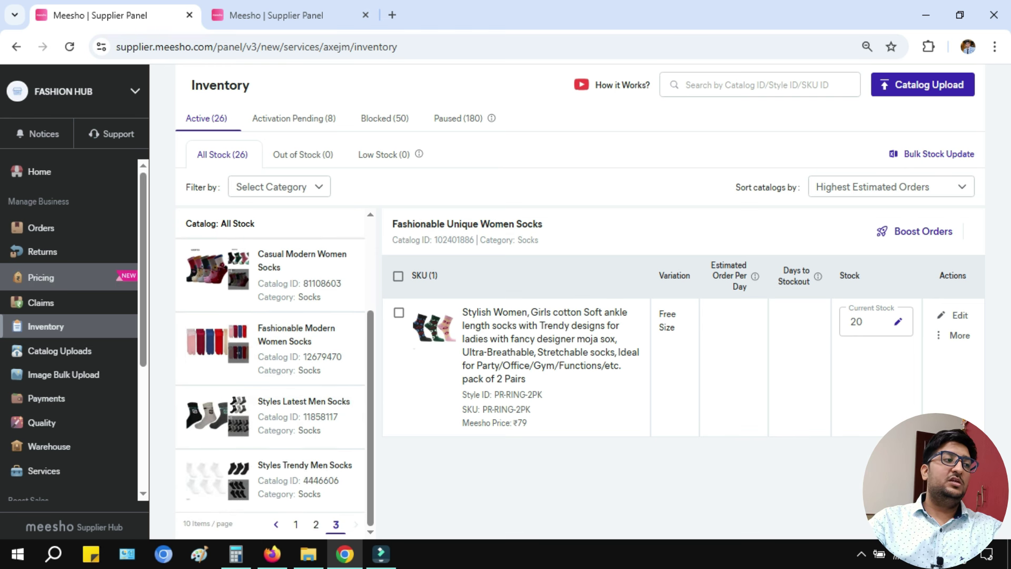
scroll(69, 347, "down", 3)
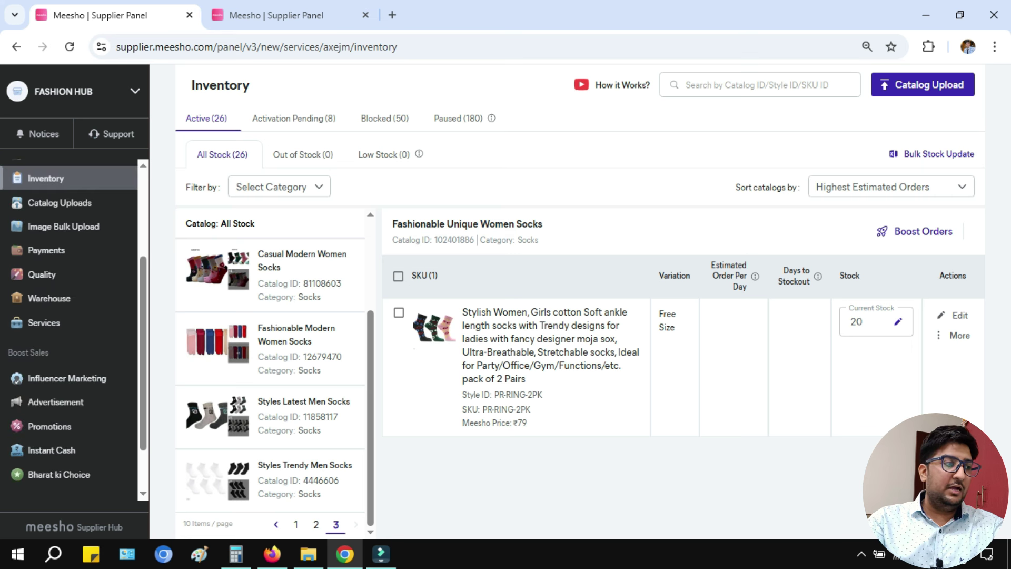
left_click(56, 402)
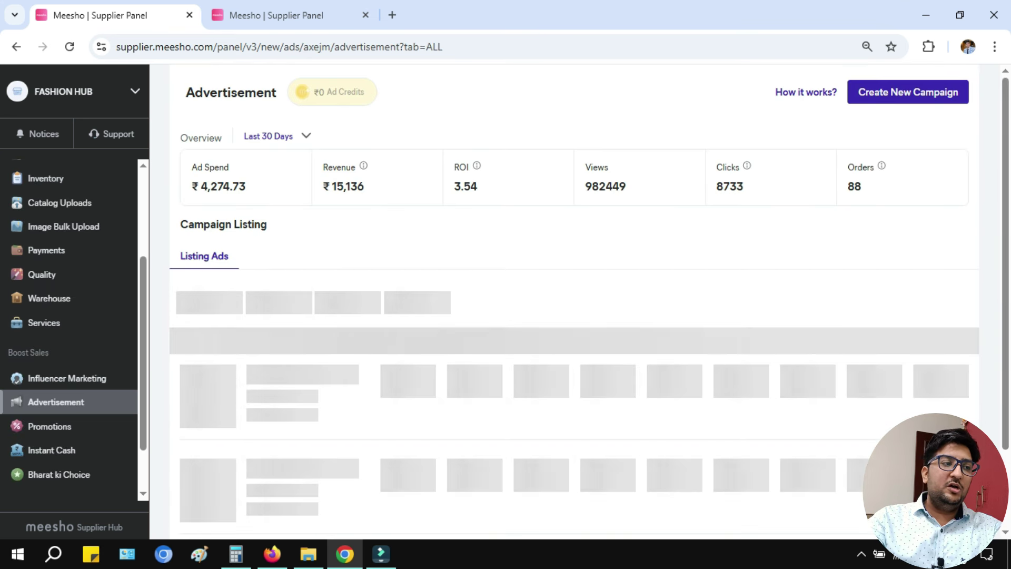
Review the budget, utilization and impressions of the live campaigns in the full campaign listing.
scroll(574, 300, "down", 3)
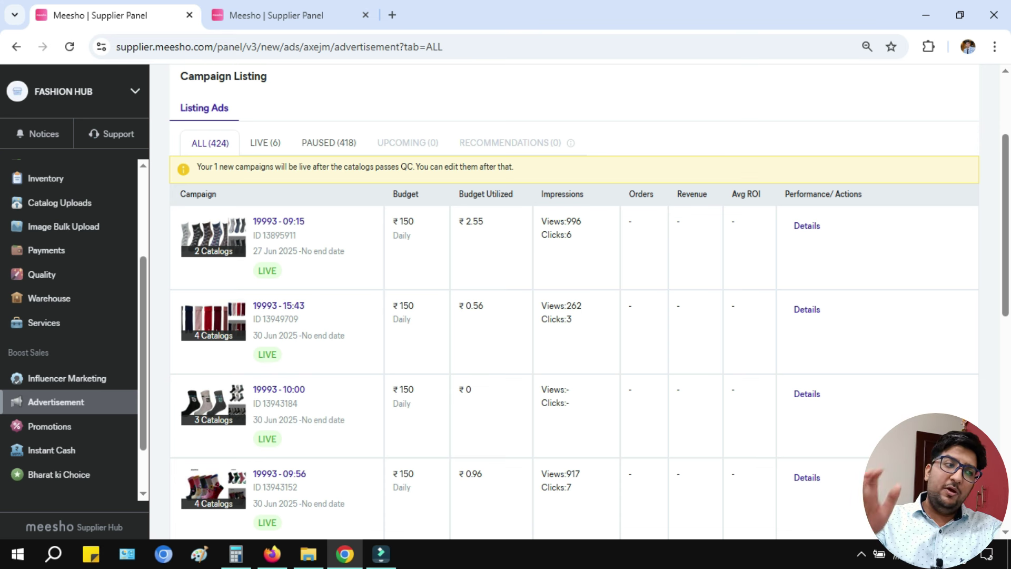
scroll(574, 264, "down", 2)
scroll(574, 300, "down", 2)
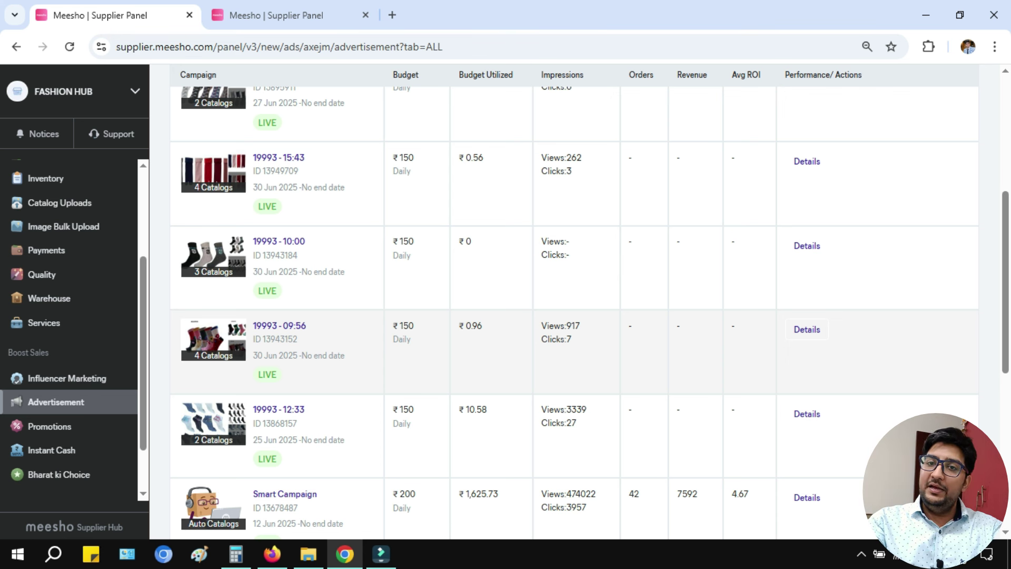
scroll(574, 303, "up", 3)
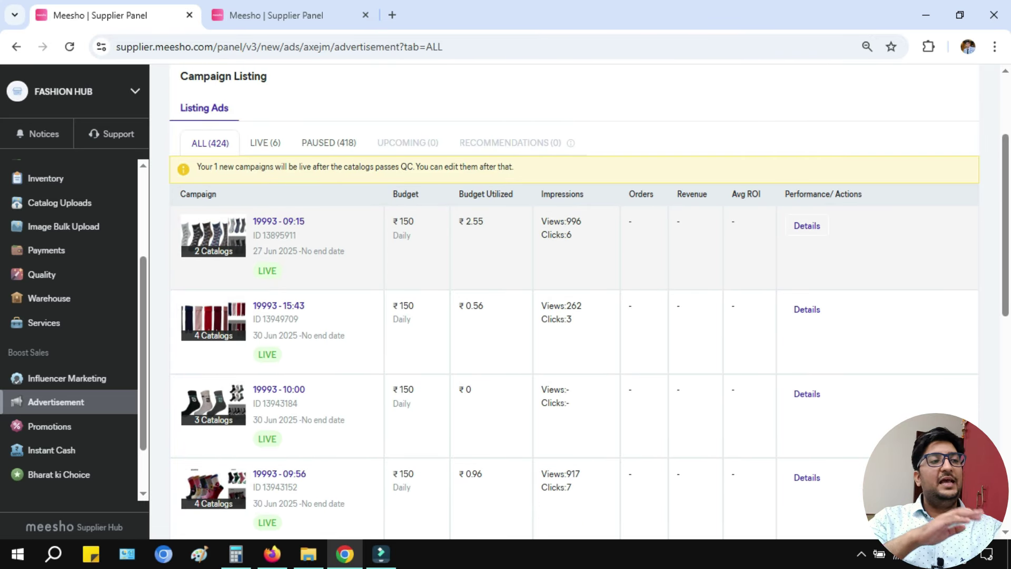
Open the Orders page in the second Meesho browser tab and view the pending, ready-to-ship and shipped orders.
left_click(277, 16)
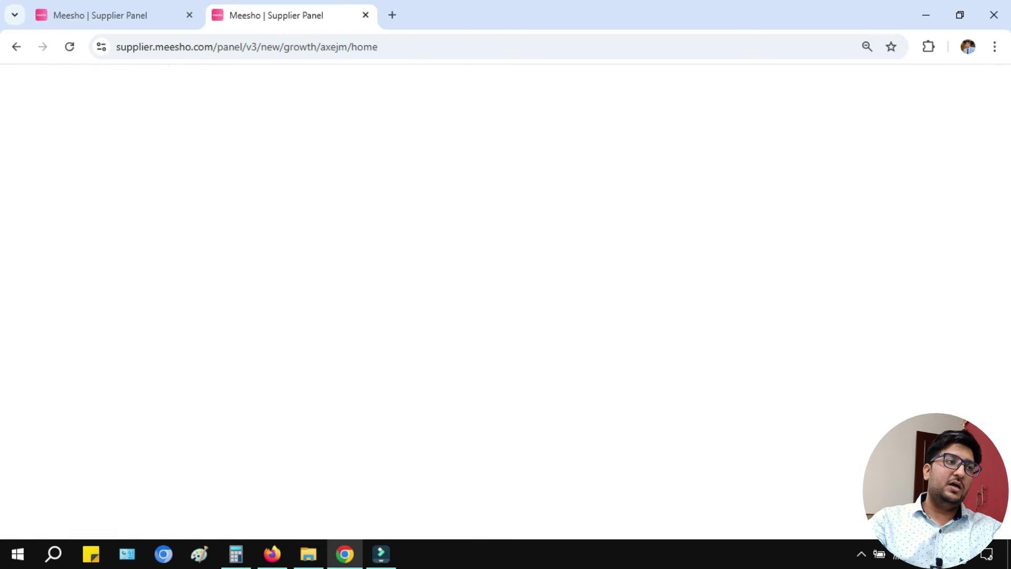
left_click(41, 228)
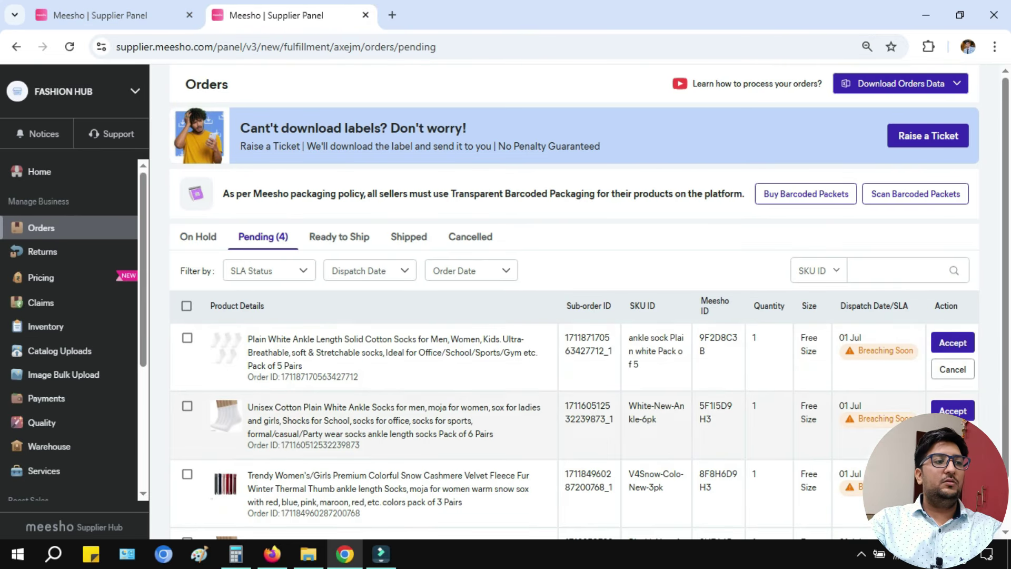
scroll(574, 316, "down", 1)
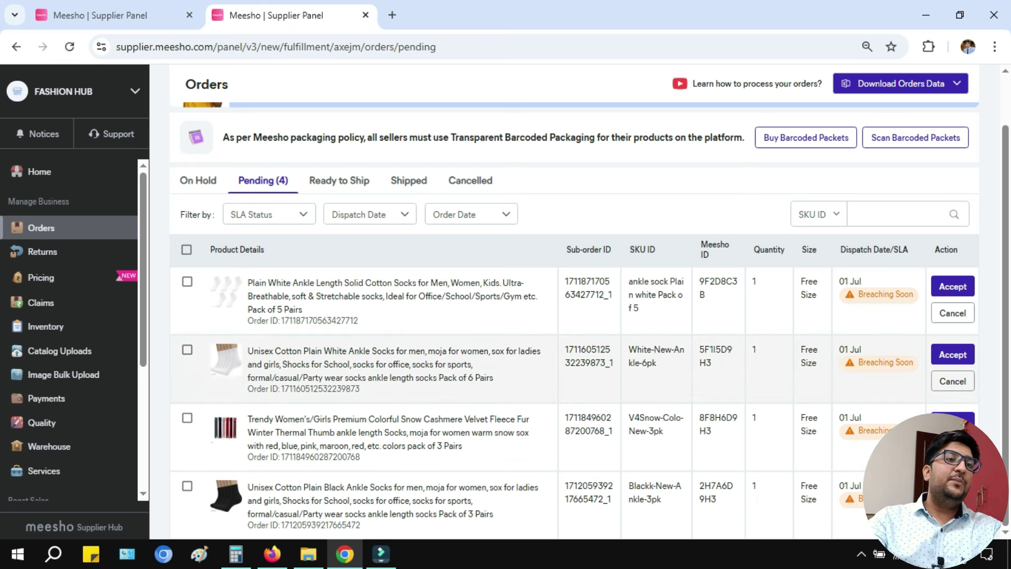
left_click(339, 180)
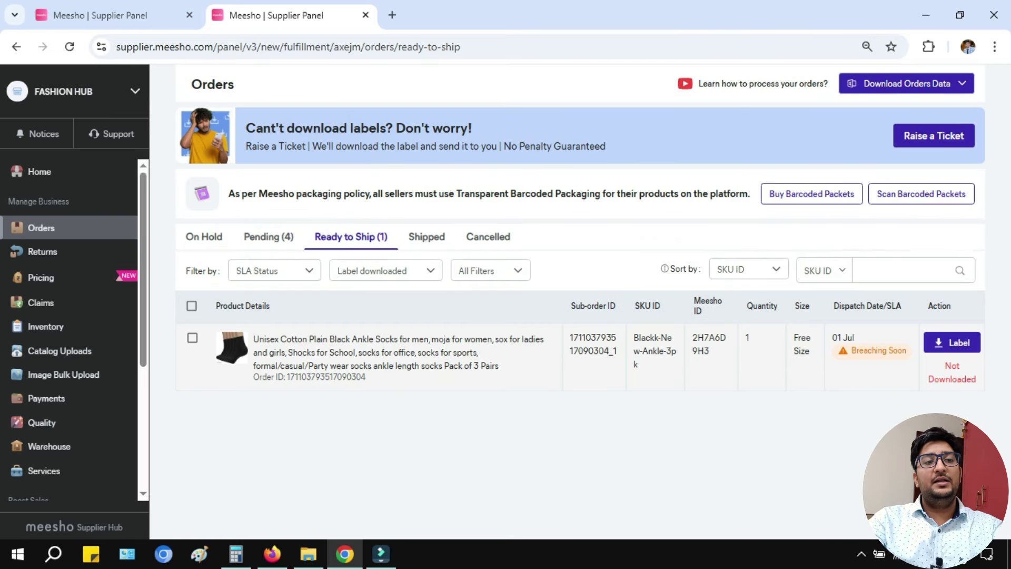
left_click(427, 236)
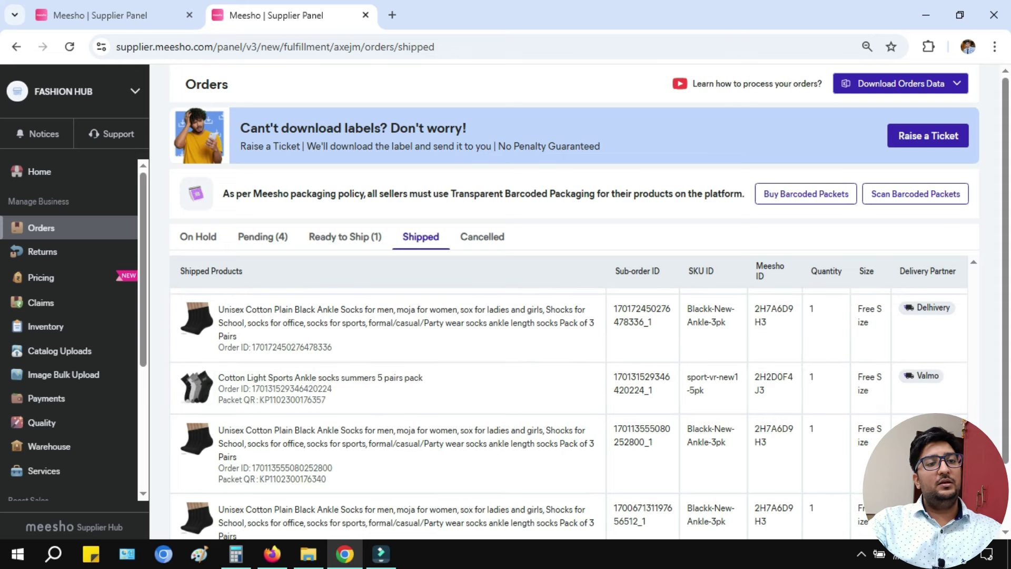
scroll(569, 368, "down", 10)
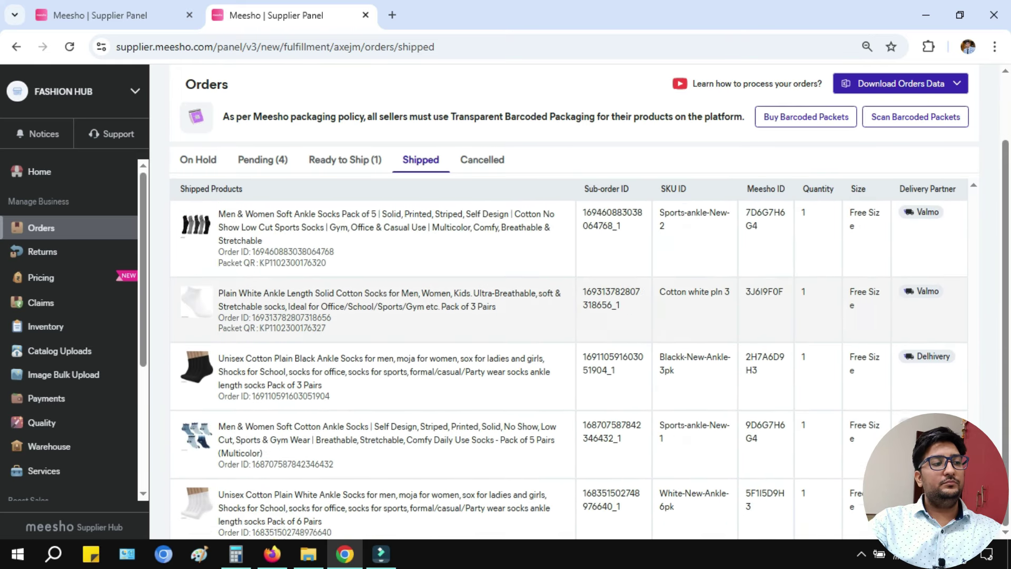
scroll(568, 369, "down", 3)
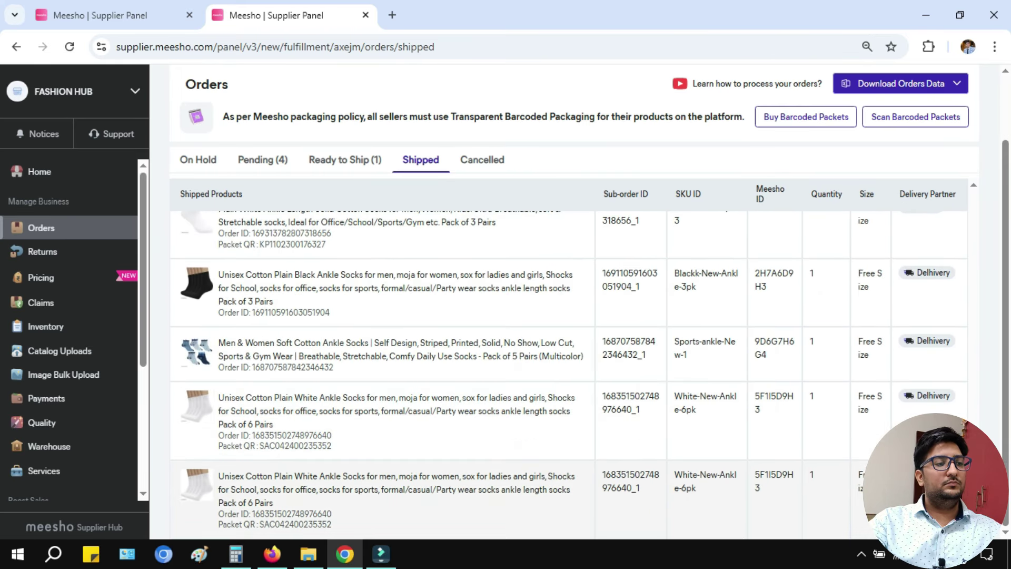
Search the shipped orders page for "Order ID" to count the orders, and close the search.
left_click_drag(218, 514, 250, 513)
key("ctrl+f")
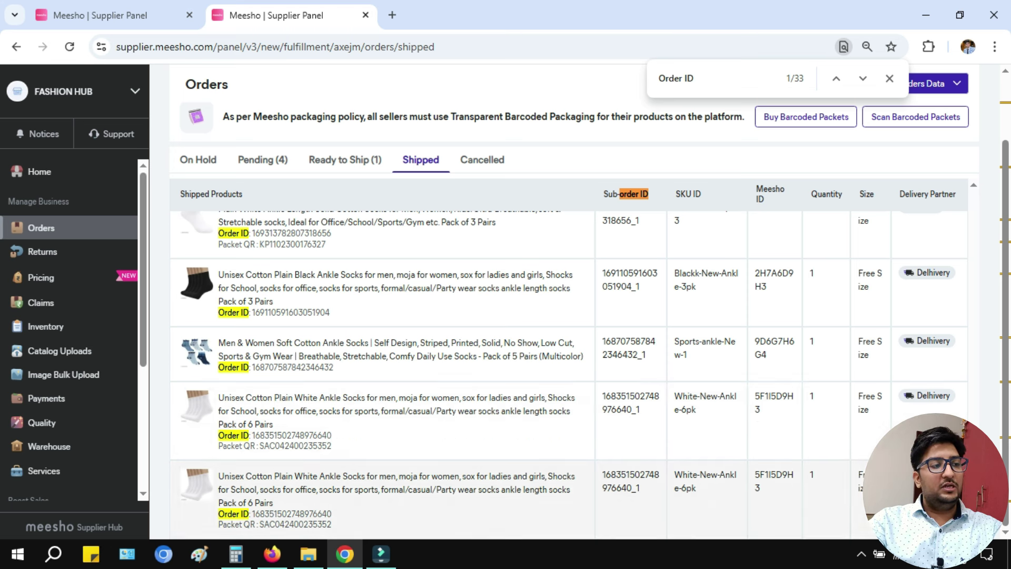
left_click(889, 79)
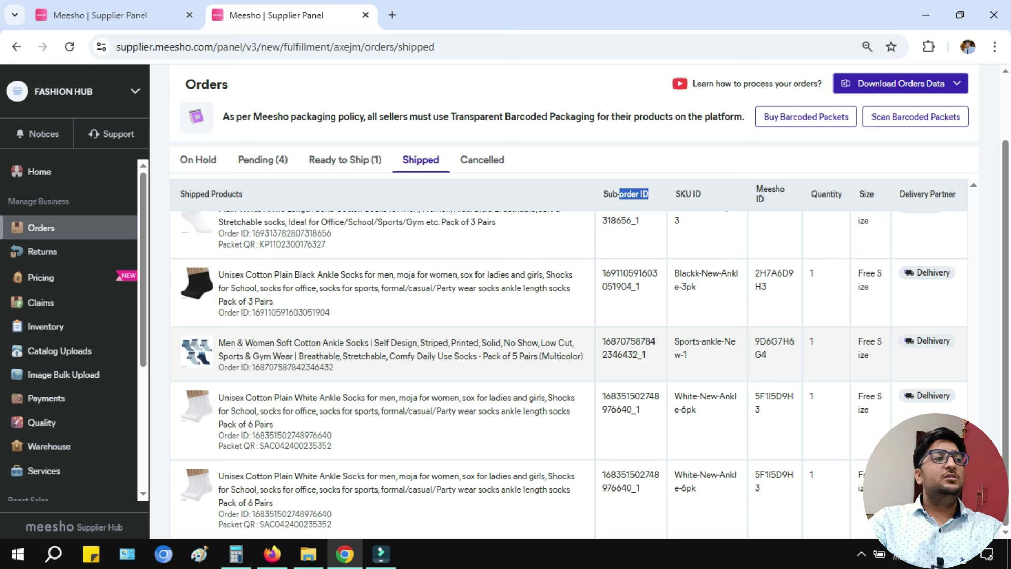
Return to the Advertisement page and open the details of the live Smart Campaign.
scroll(68, 322, "down", 2)
left_click(57, 401)
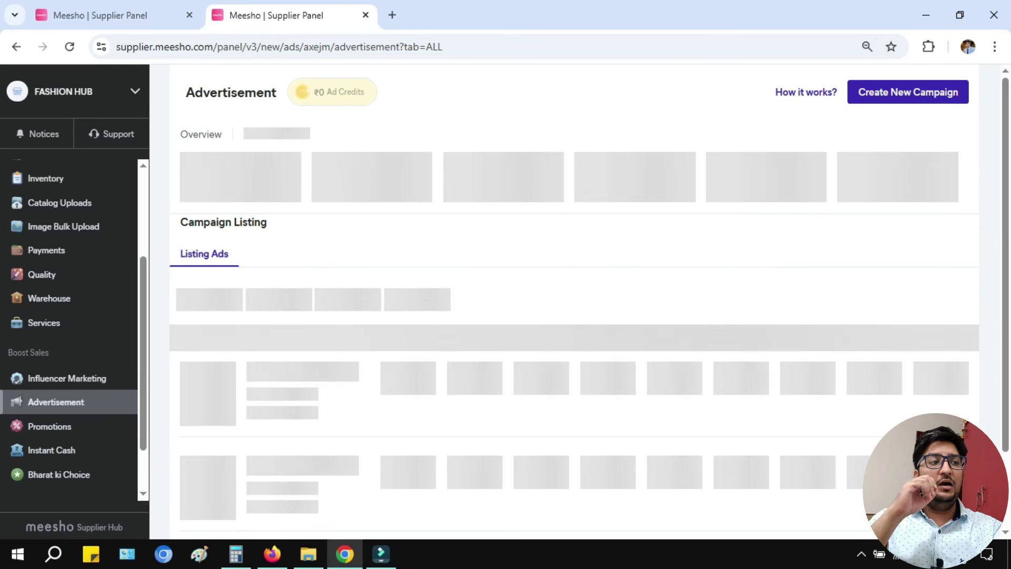
scroll(574, 302, "down", 6)
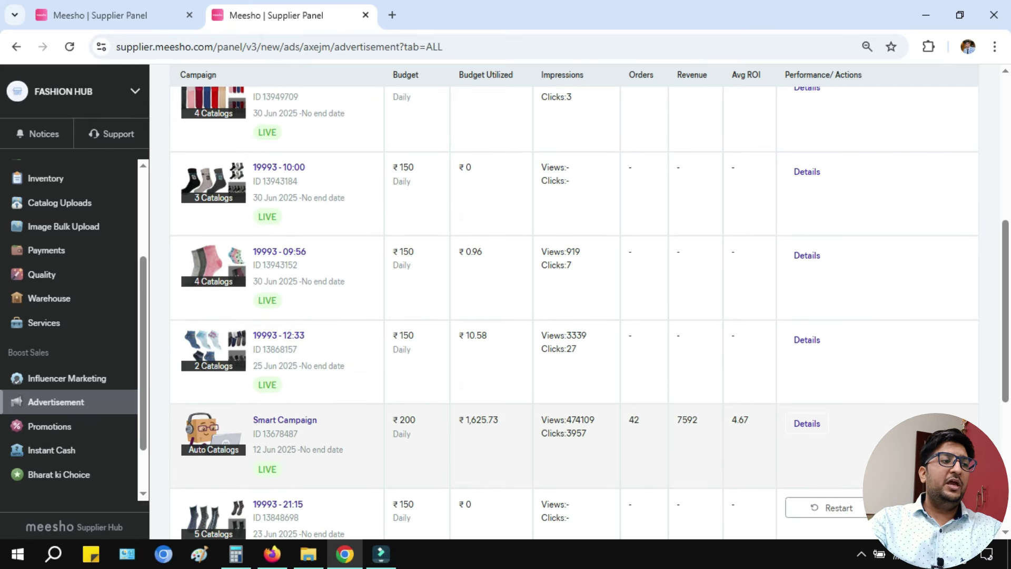
left_click(806, 423)
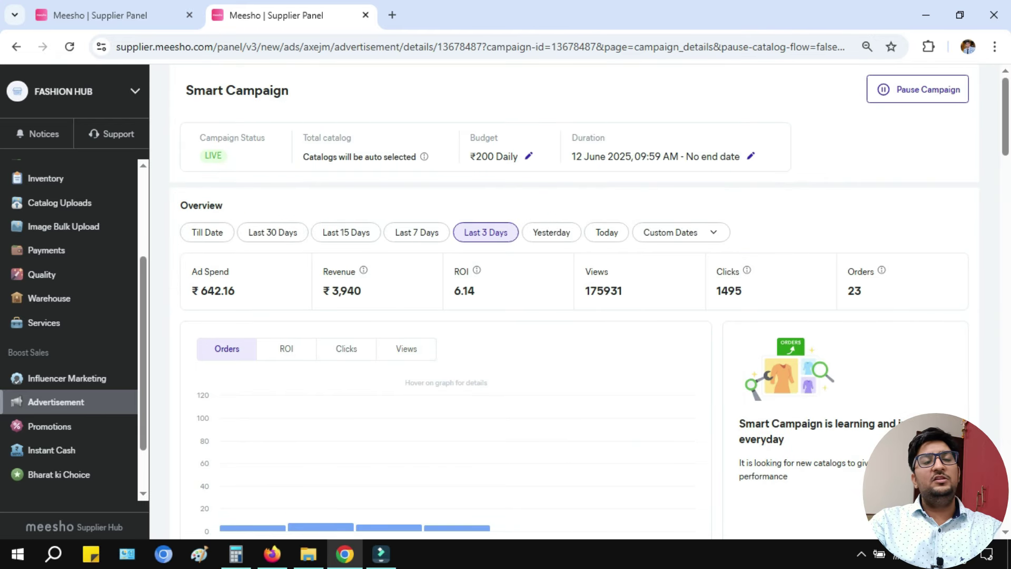
Show the Smart Campaign's performance for yesterday and check the current date in the system calendar.
left_click(551, 232)
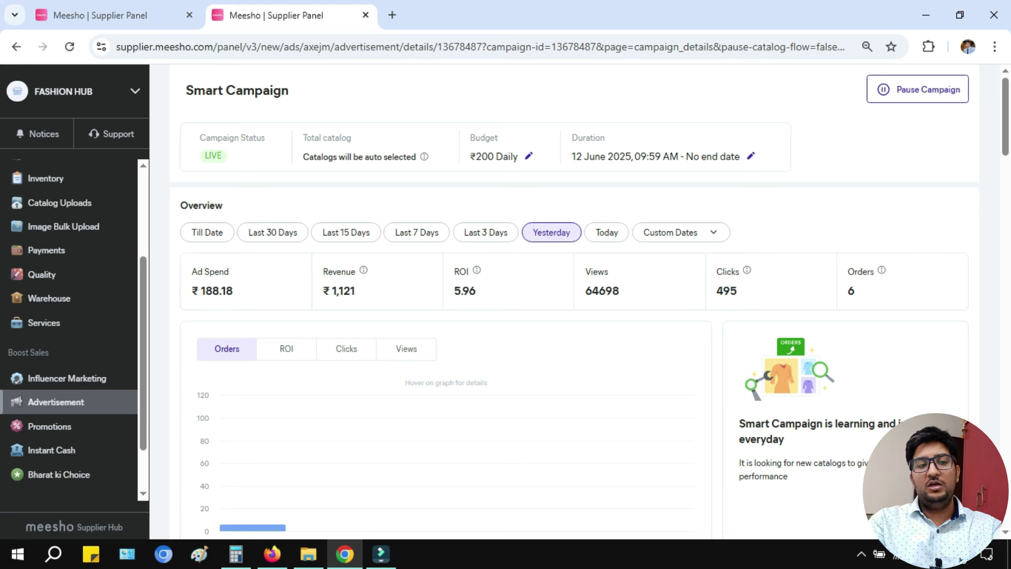
left_click(949, 554)
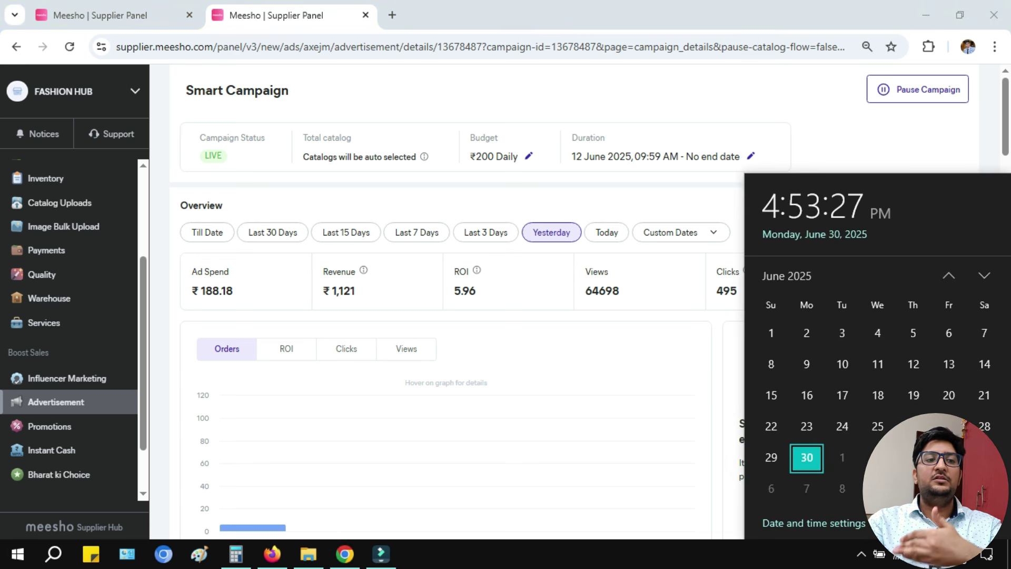
left_click(948, 554)
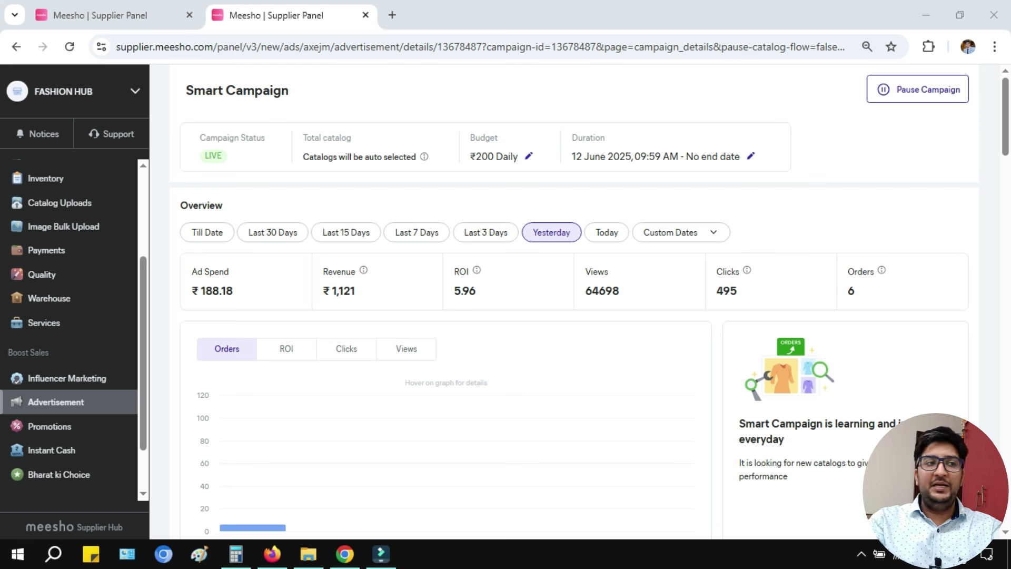
Apply a custom date range of 28/06/2025 to 29/06/2025 to the campaign overview and check the ad spend, orders and ROI.
left_click(680, 232)
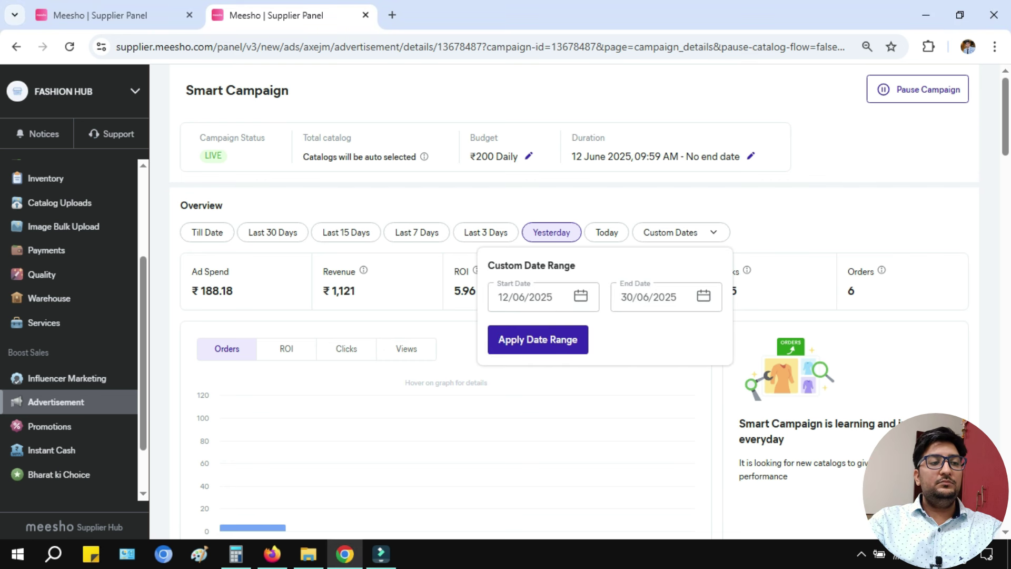
left_click(581, 296)
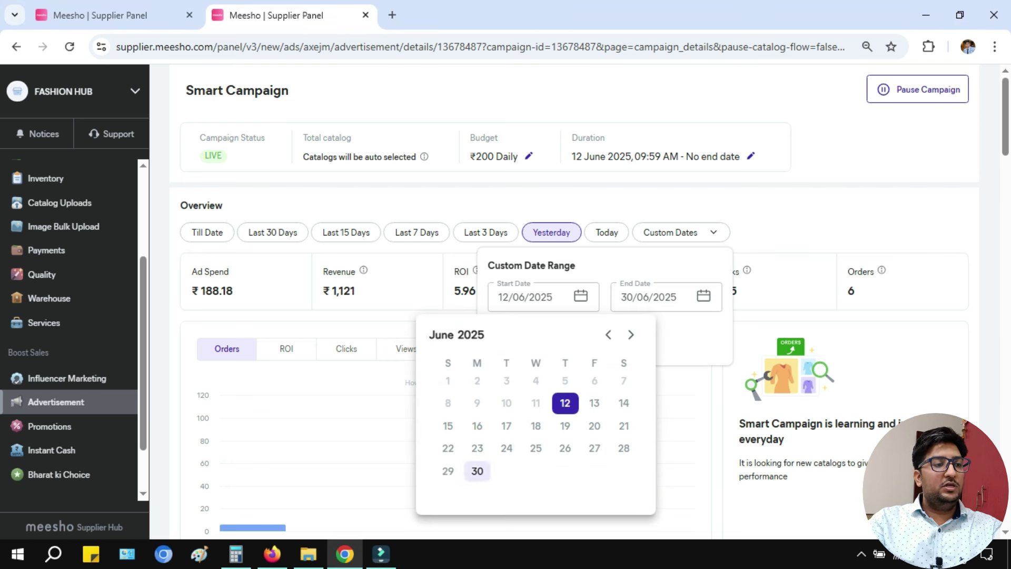
left_click(624, 448)
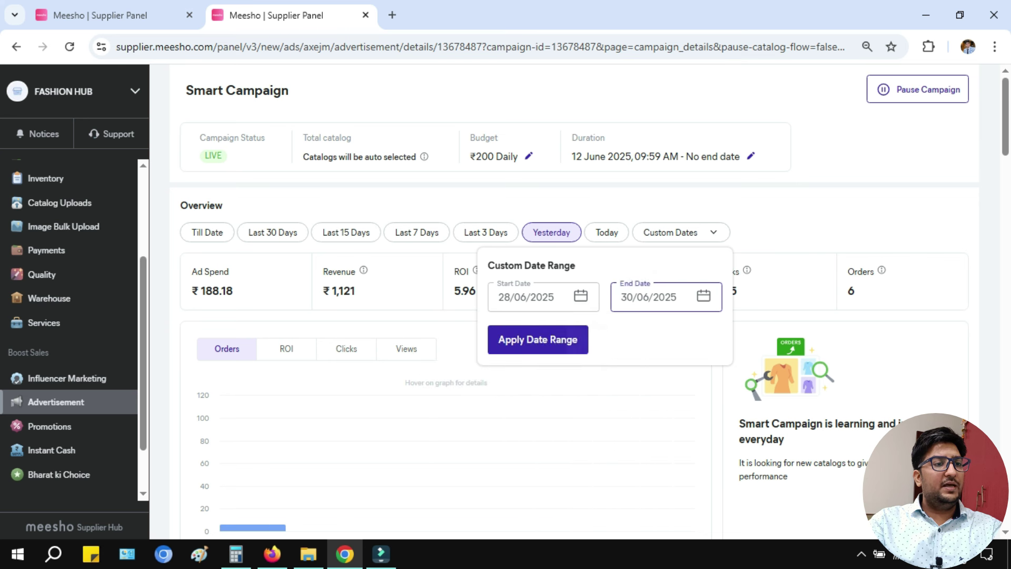
left_click(703, 296)
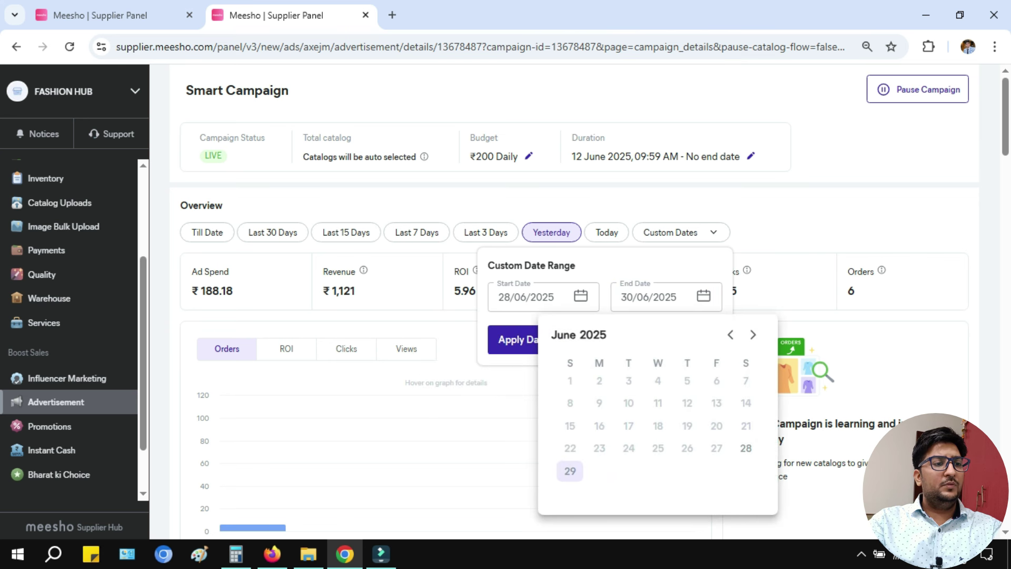
left_click(569, 470)
left_click(513, 339)
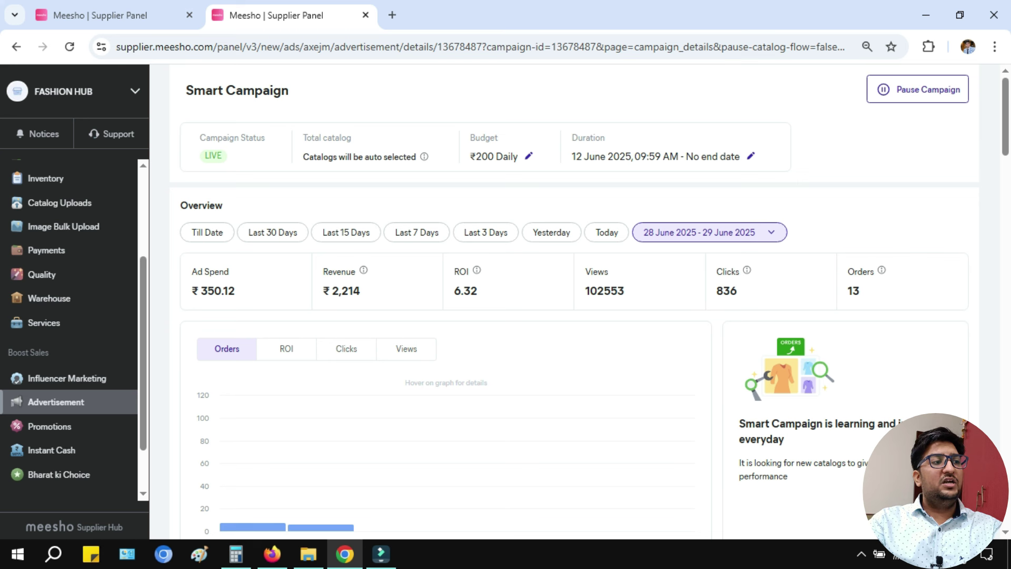
left_click_drag(236, 291, 199, 292)
left_click_drag(860, 291, 847, 292)
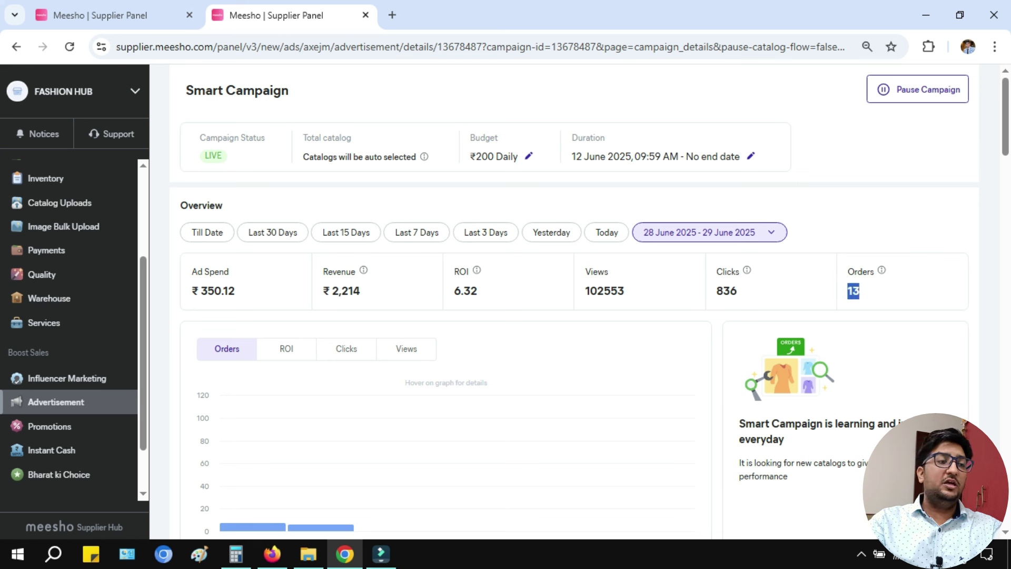
left_click_drag(478, 291, 454, 272)
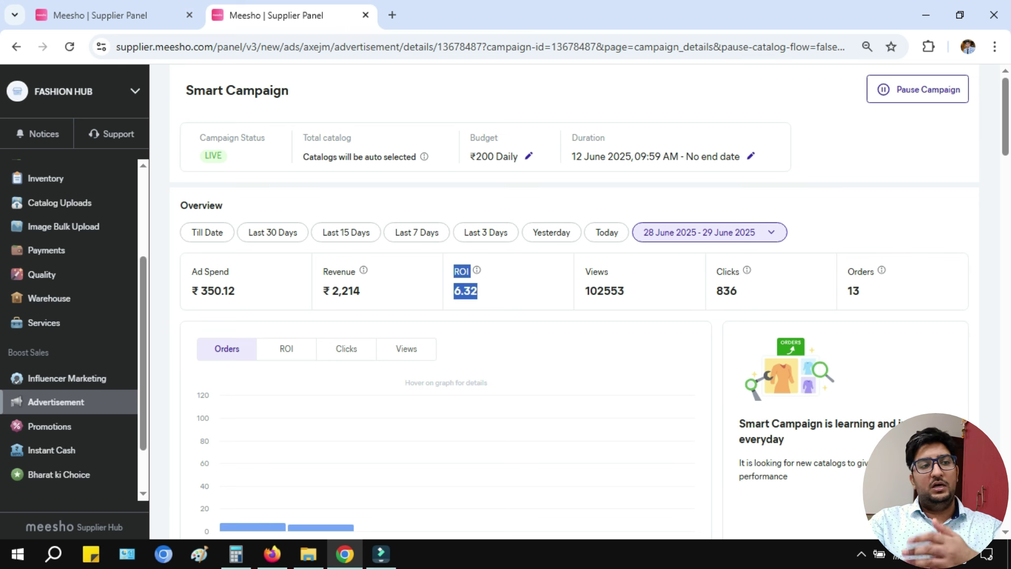
Apply a custom date range of 12/06/2025 to 28/06/2025 to the Smart Campaign overview.
left_click(709, 232)
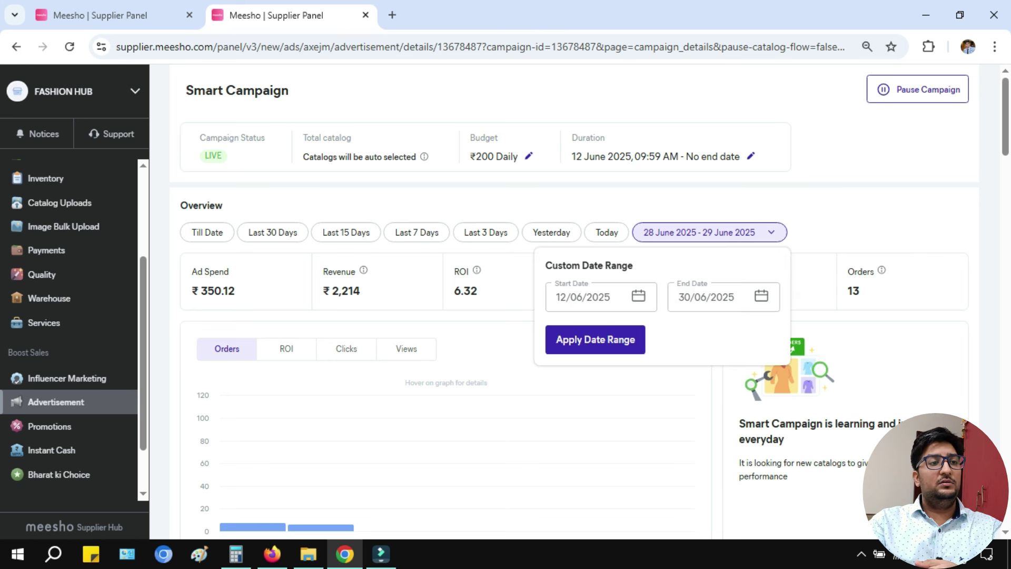
left_click(761, 296)
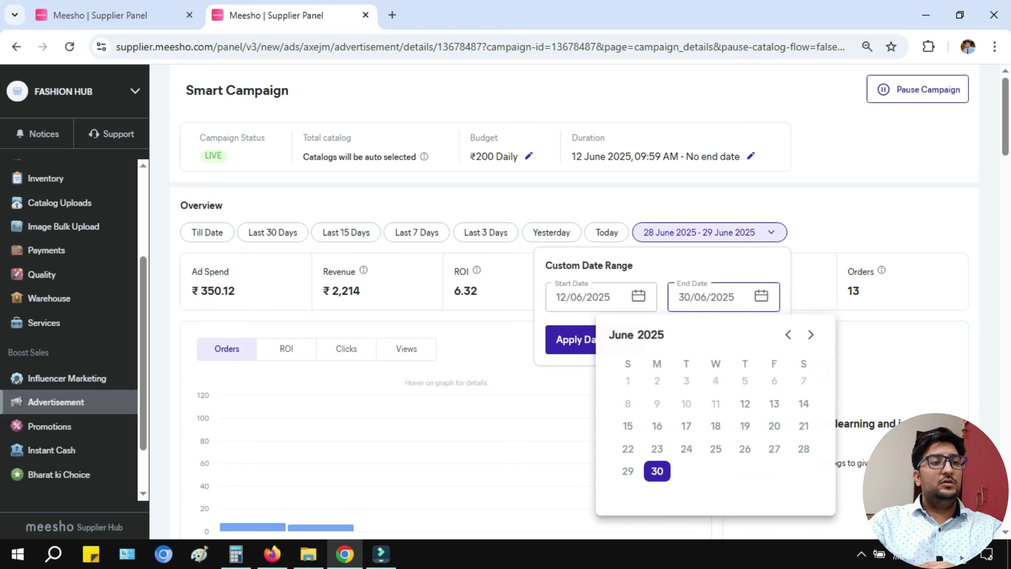
left_click(804, 449)
left_click(584, 340)
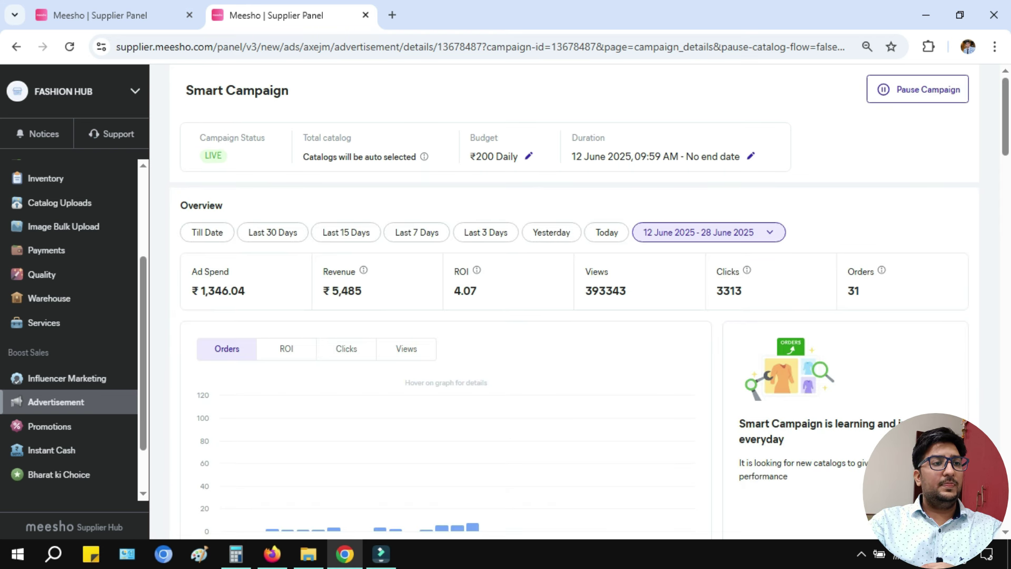
Limit the Smart Campaign overview to the single day 28/06/2025 and check its ad spend.
left_click(721, 232)
left_click(613, 297)
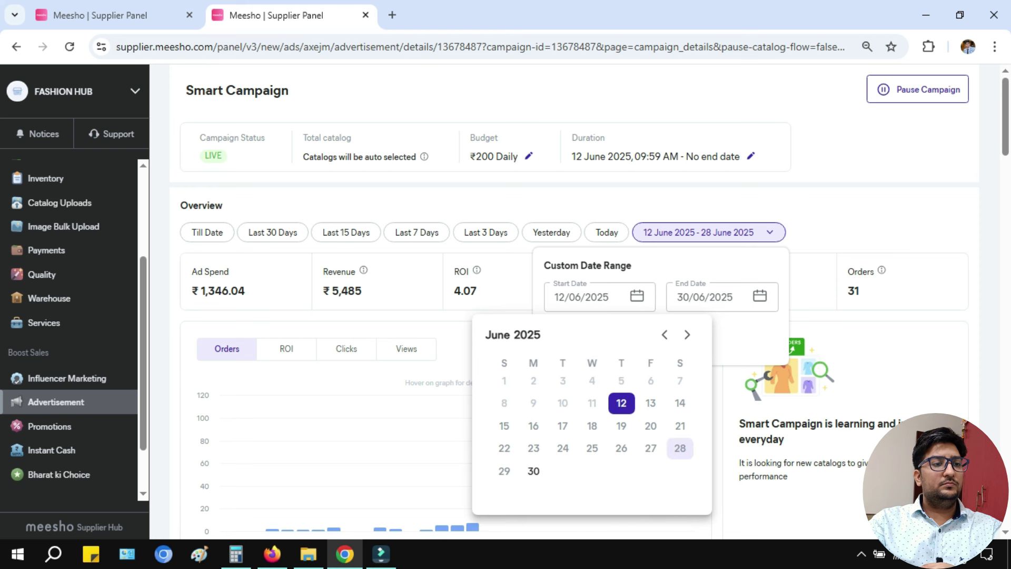
left_click(680, 448)
left_click(722, 297)
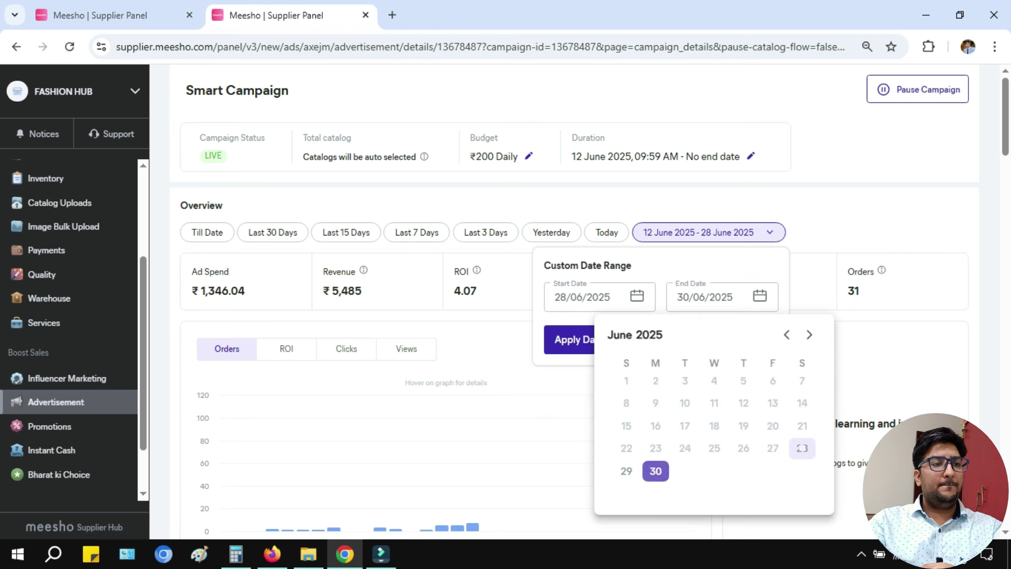
left_click(802, 448)
left_click(577, 339)
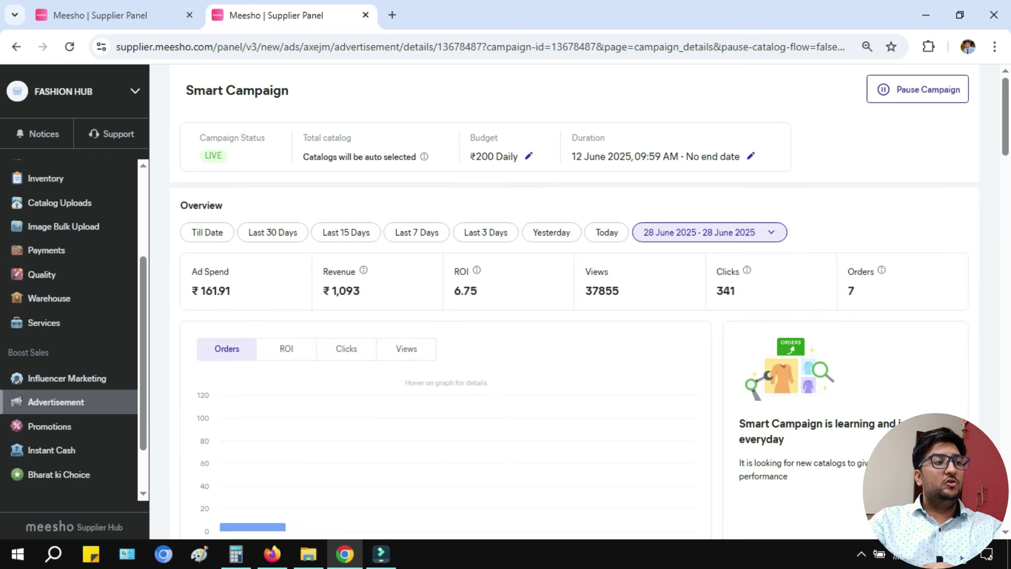
double_click(216, 290)
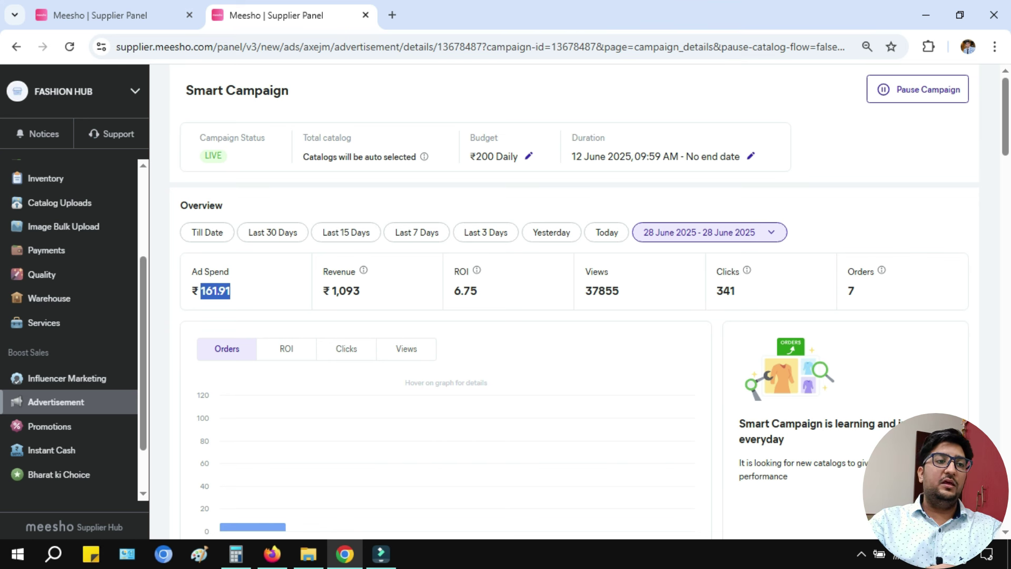
Limit the Smart Campaign overview to the single day 27/06/2025 and check its ad spend.
left_click(710, 233)
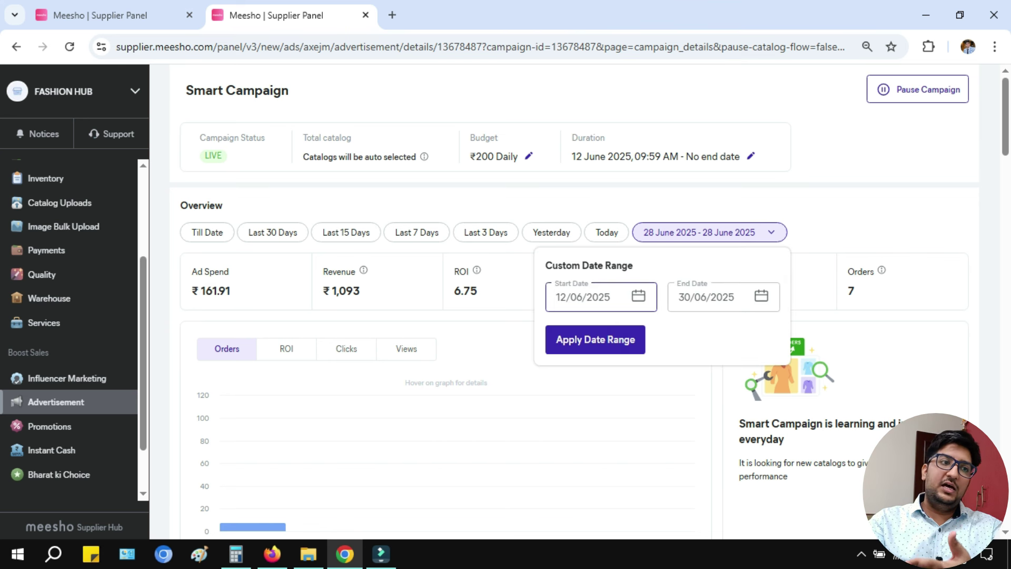
left_click(638, 296)
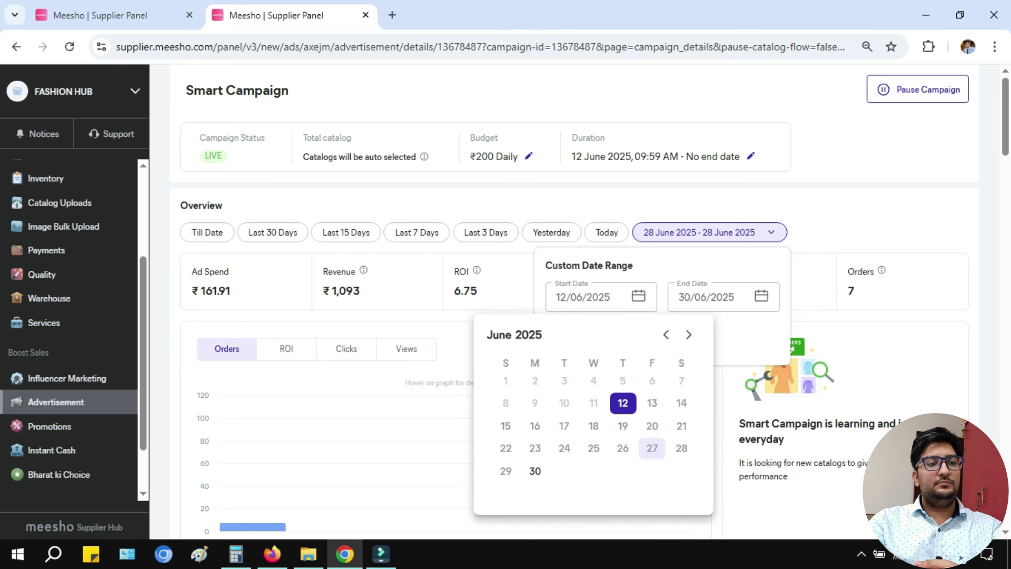
left_click(651, 448)
left_click(721, 296)
left_click(774, 448)
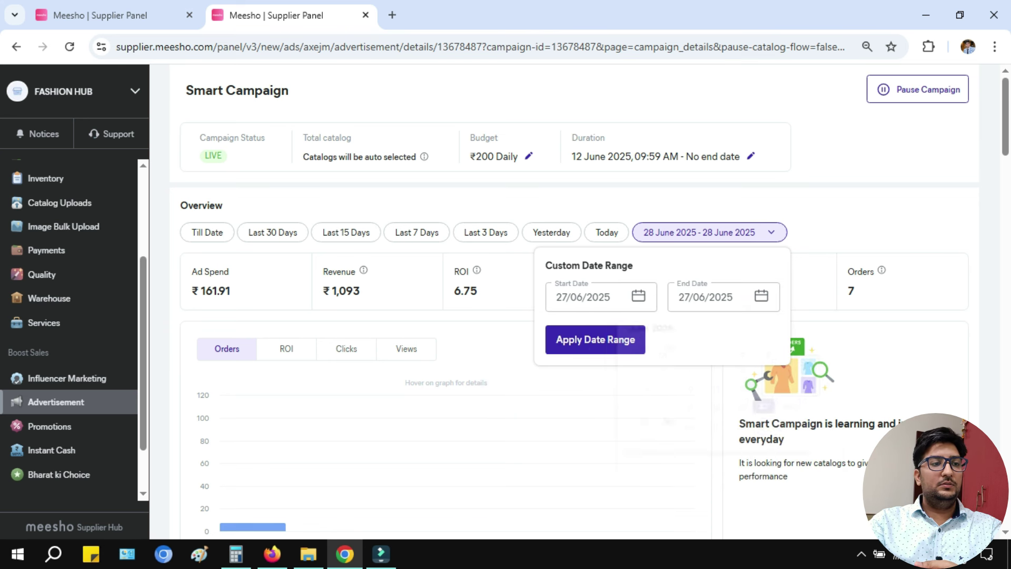
left_click(621, 340)
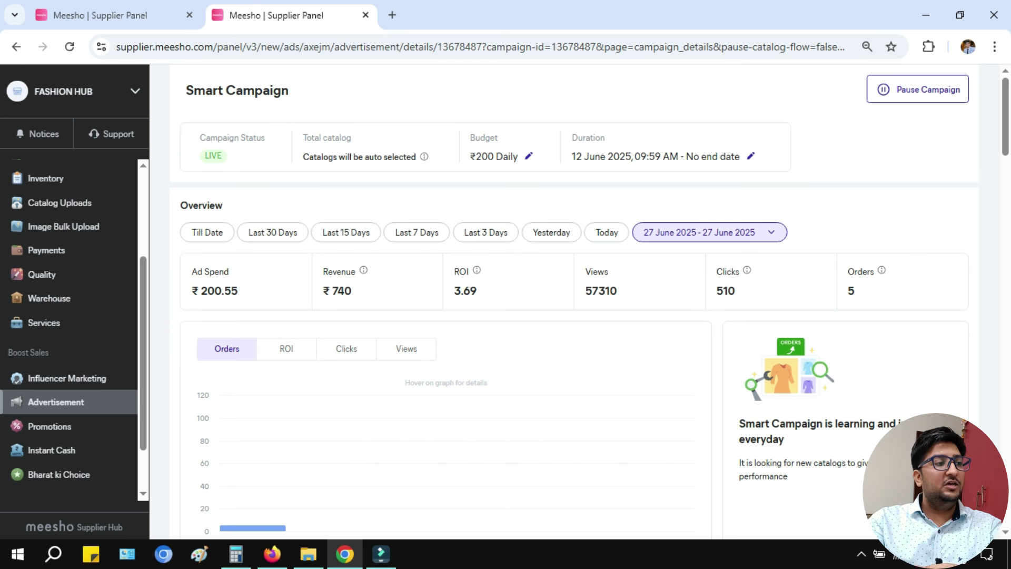
double_click(219, 291)
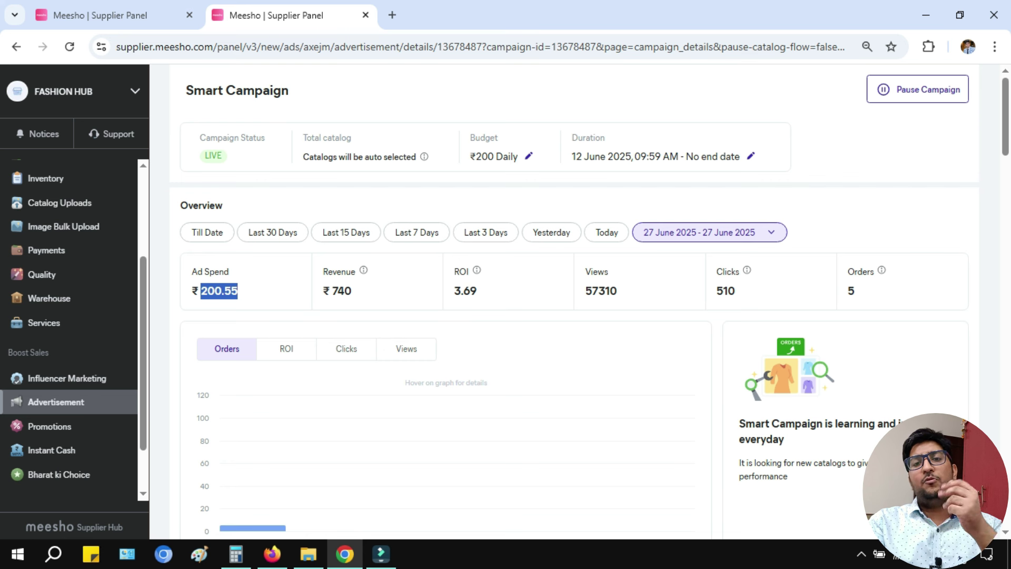
scroll(68, 327, "up", 3)
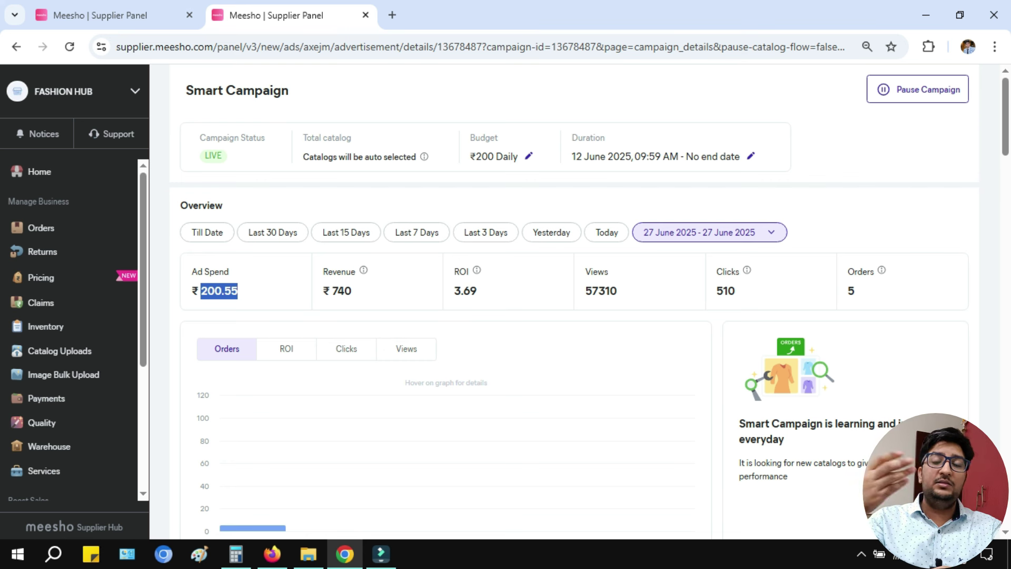
left_click(238, 292)
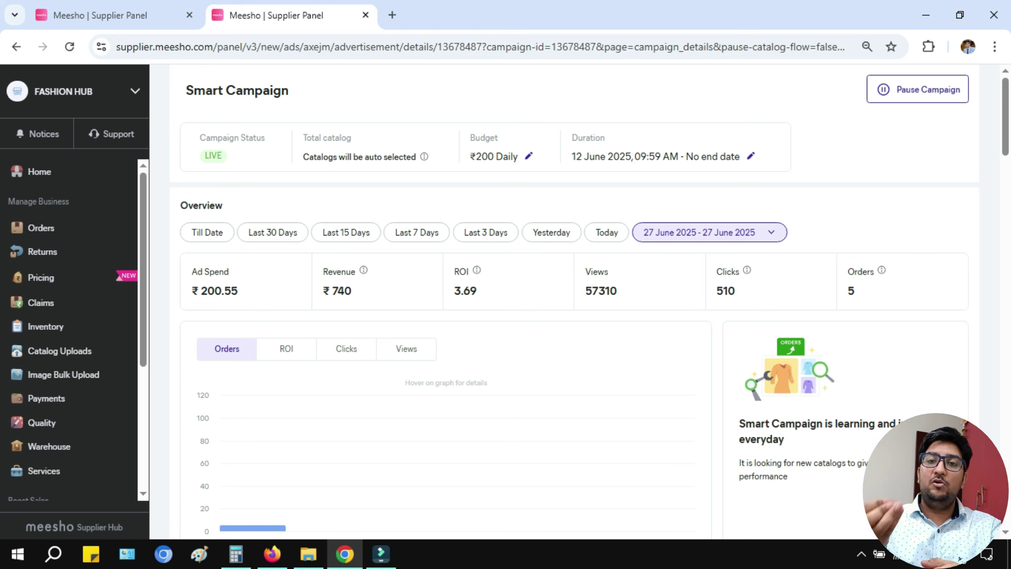
Examine the per-catalog budget use, orders, revenue and ROI of the Smart Campaign for 27 June 2025.
scroll(574, 327, "down", 8)
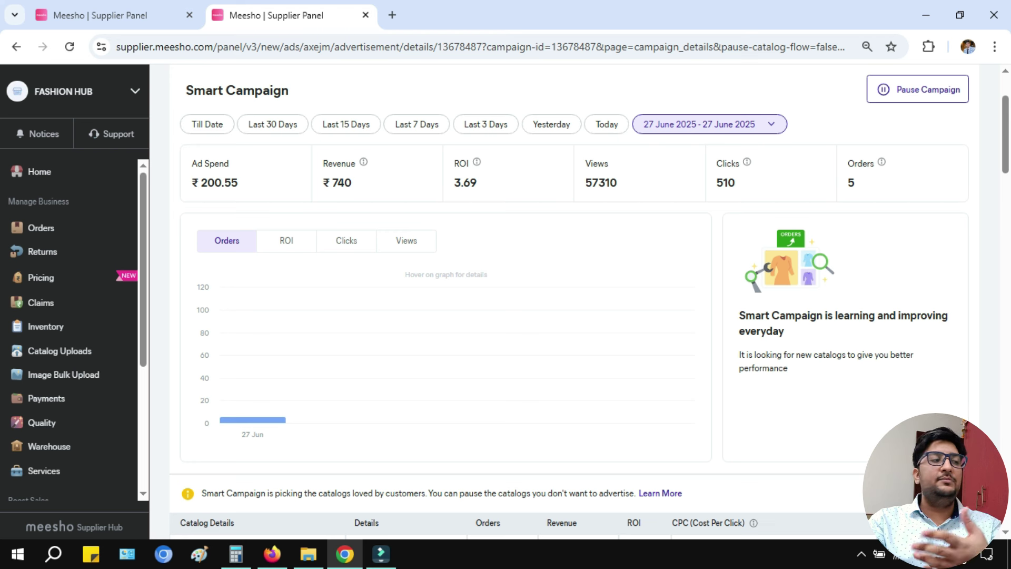
scroll(574, 300, "up", 2)
scroll(574, 300, "down", 8)
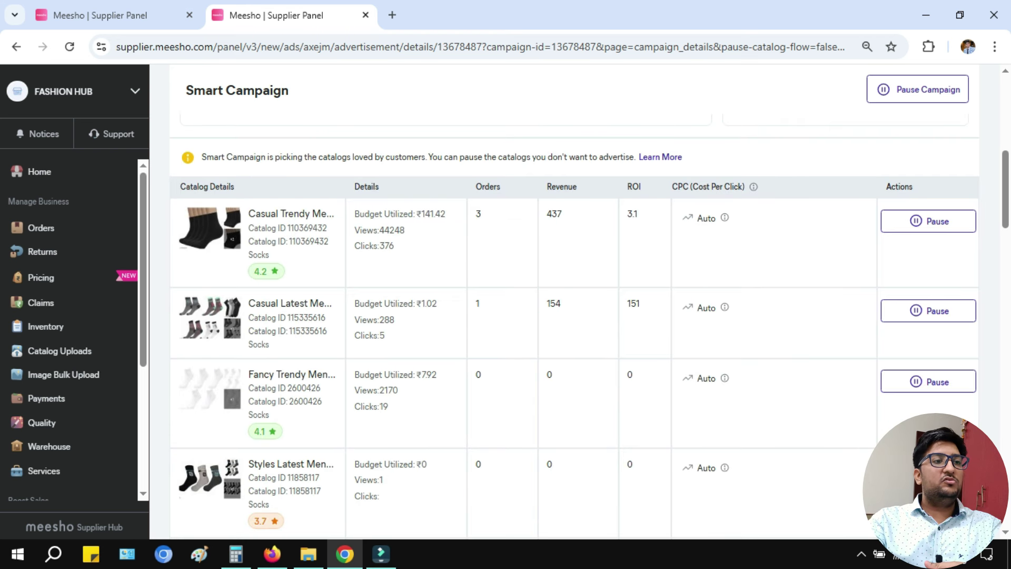
Show the Smart Campaign's performance for today and check its catalogs' ROI and the overview totals.
scroll(574, 327, "down", 3)
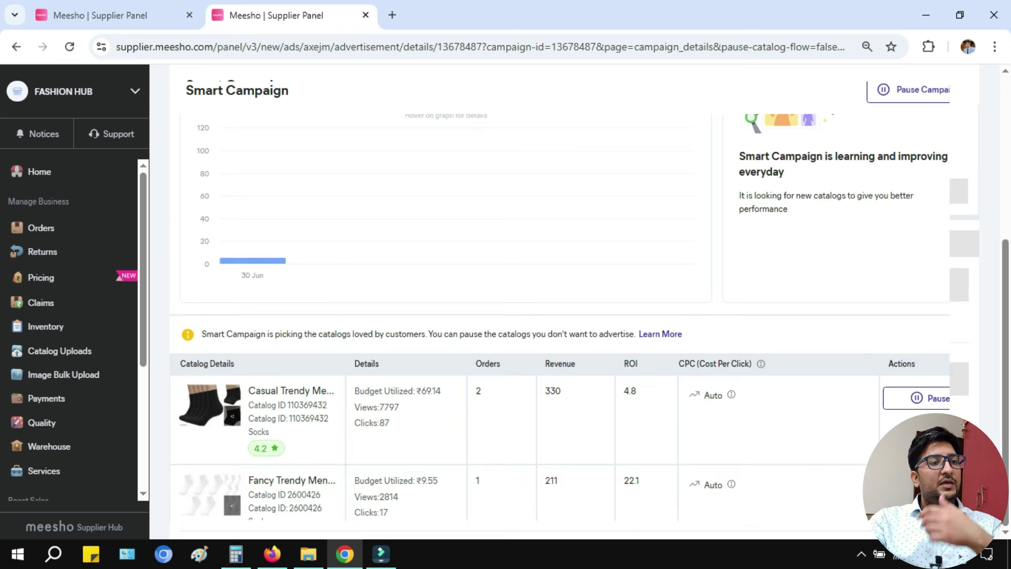
scroll(574, 326, "down", 3)
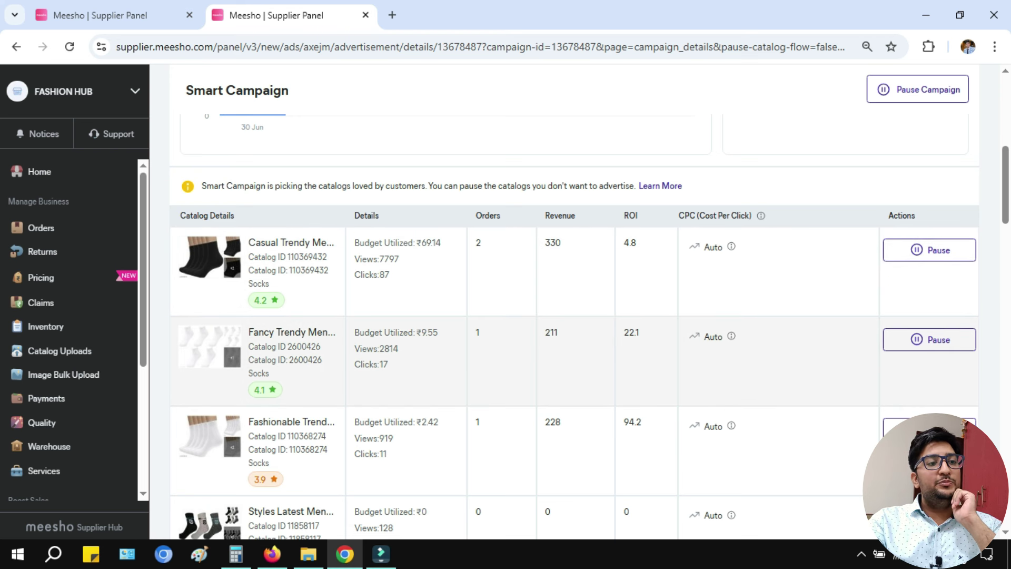
double_click(631, 332)
scroll(632, 337, "up", 1)
scroll(632, 337, "up", 6)
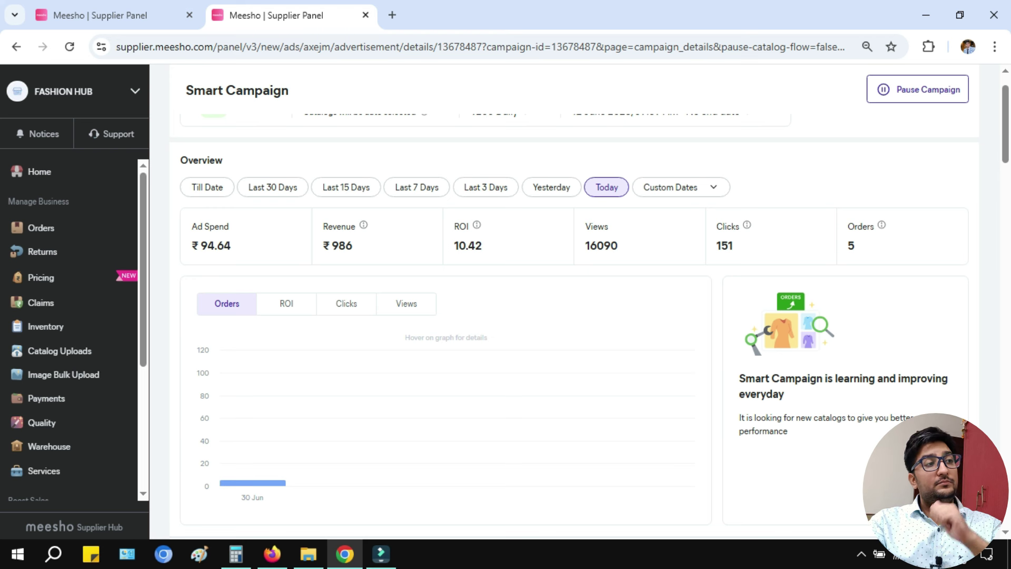
scroll(574, 300, "up", 1)
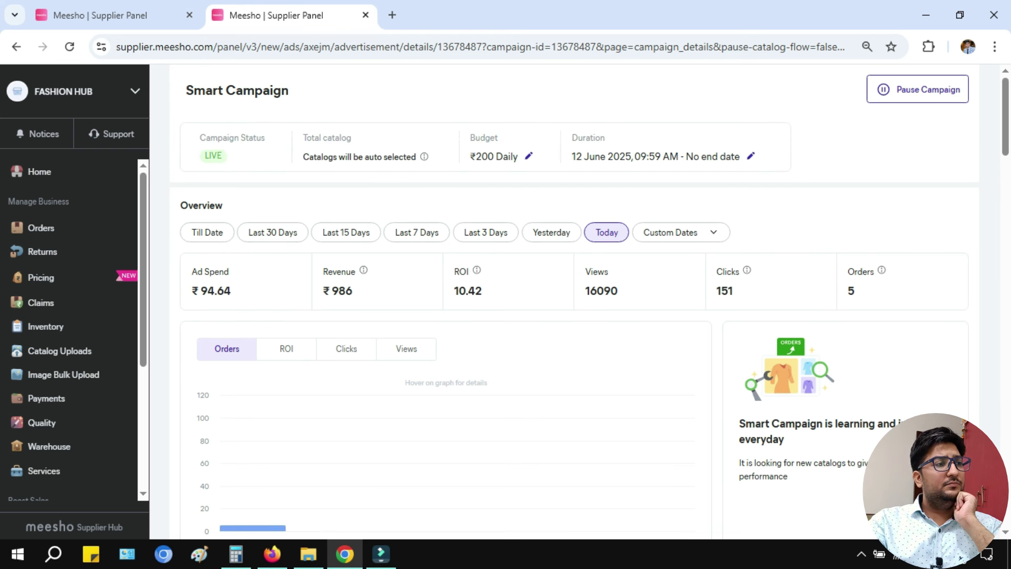
Look over the campaign listing, close the extra Smart Campaign tab and open the Smart Campaign's details in the remaining tab.
key("ctrl+shift+Tab")
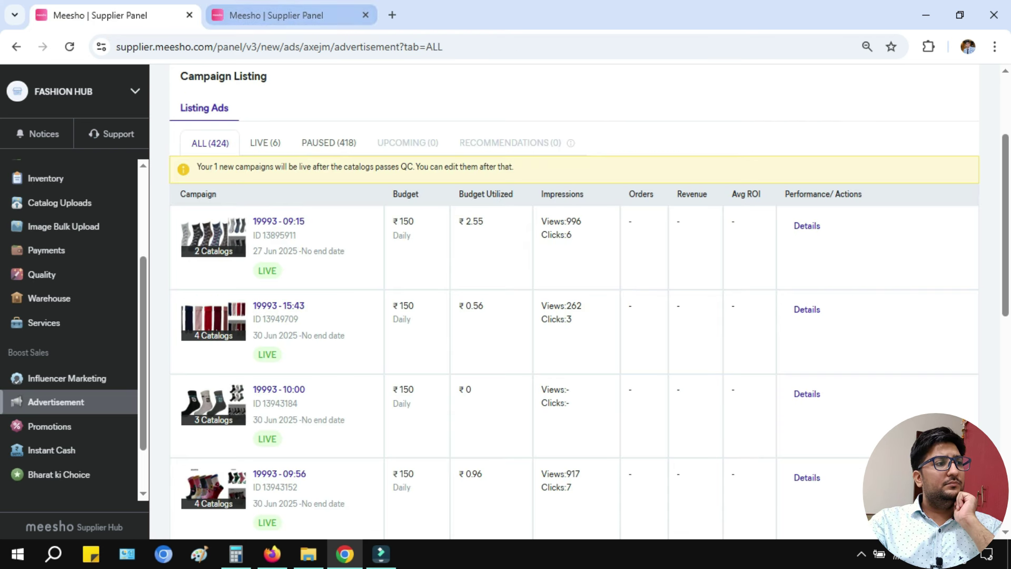
scroll(573, 311, "down", 6)
key("ctrl+Tab")
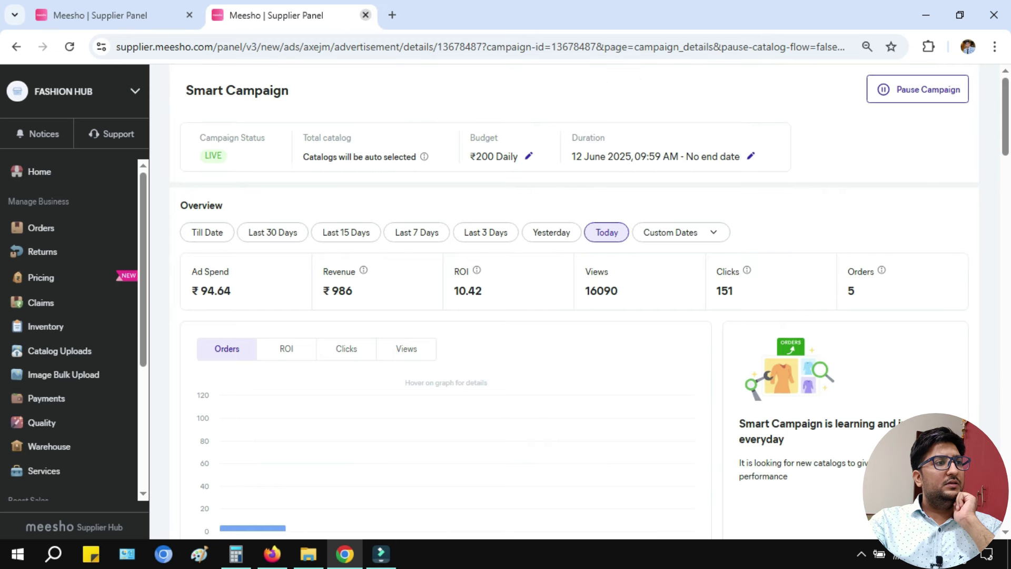
left_click(365, 14)
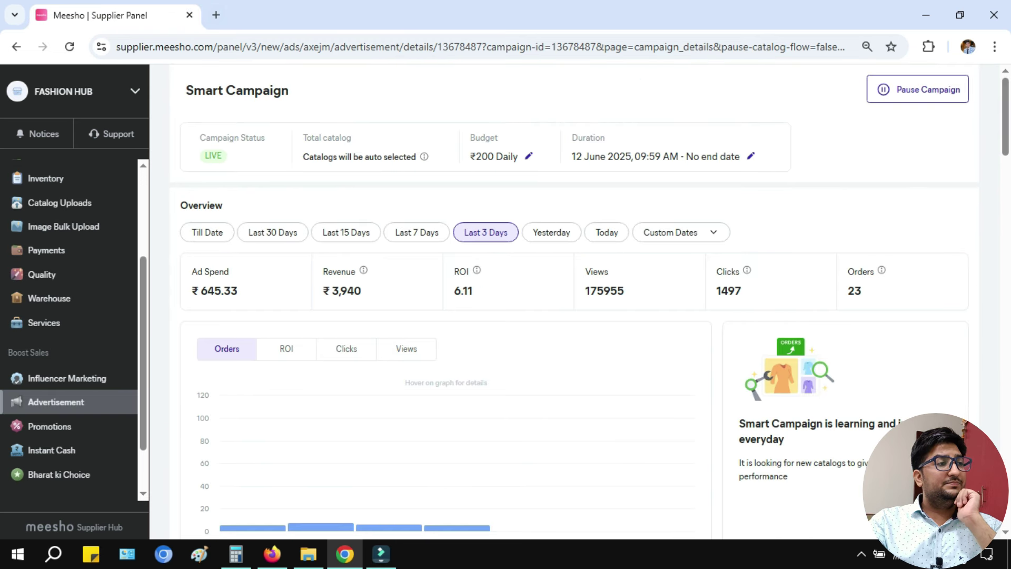
Show the Smart Campaign's till-date performance and check the budget used, orders and ROI of the first two catalogs.
left_click(207, 232)
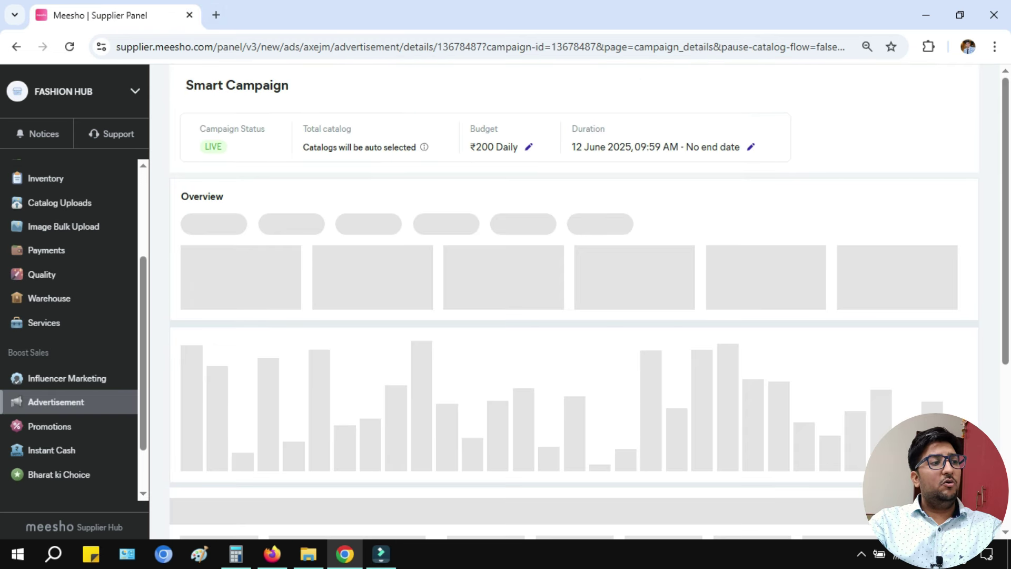
left_click_drag(1005, 117, 1006, 191)
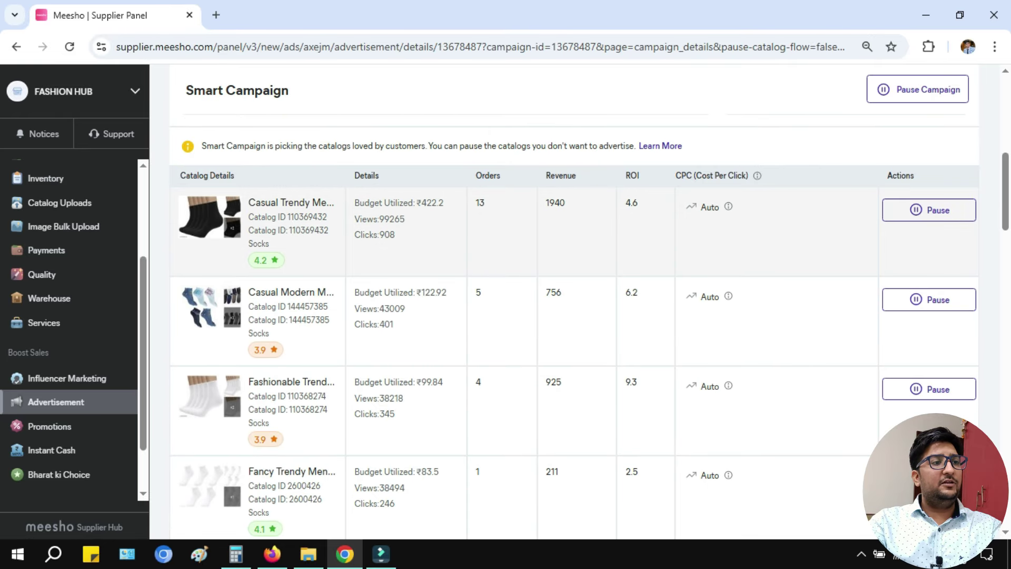
double_click(632, 202)
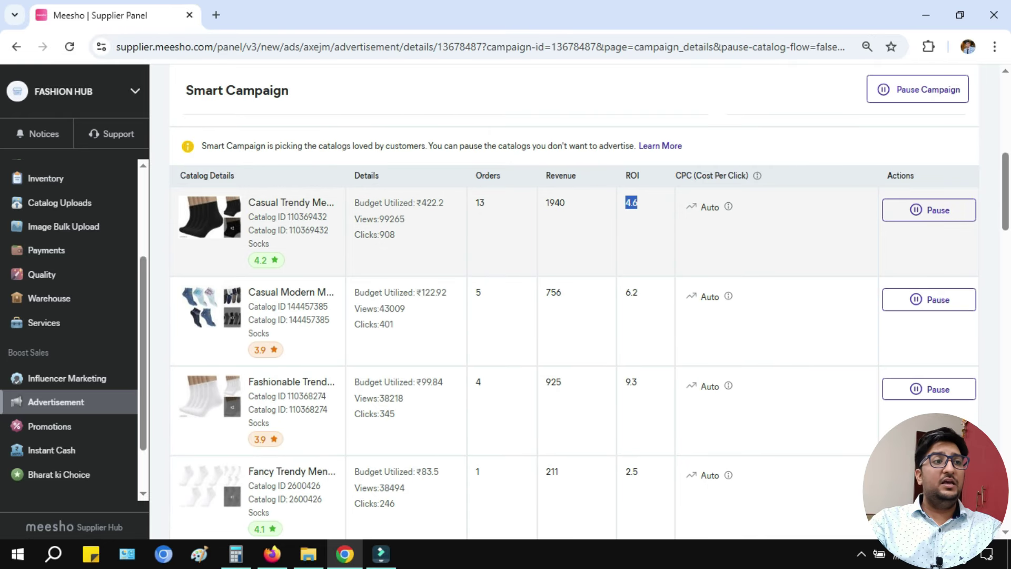
double_click(479, 203)
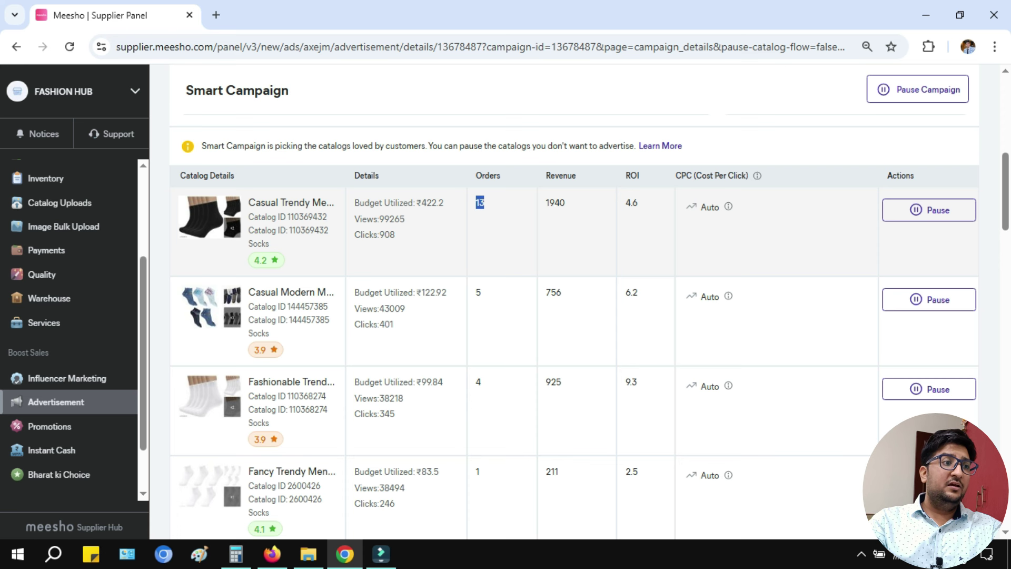
left_click_drag(421, 203, 445, 202)
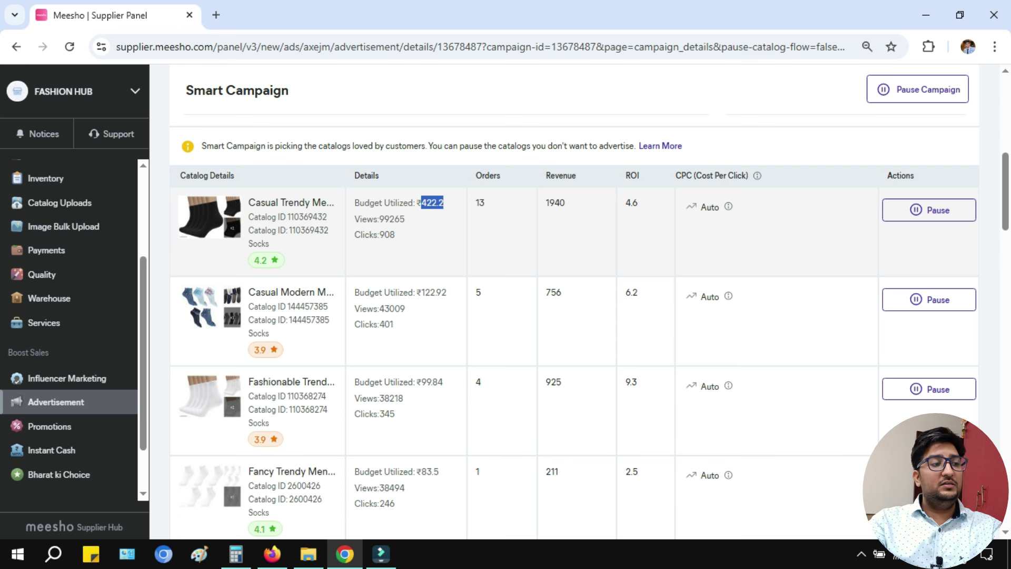
left_click(481, 202)
left_click_drag(421, 292, 441, 293)
left_click(443, 294)
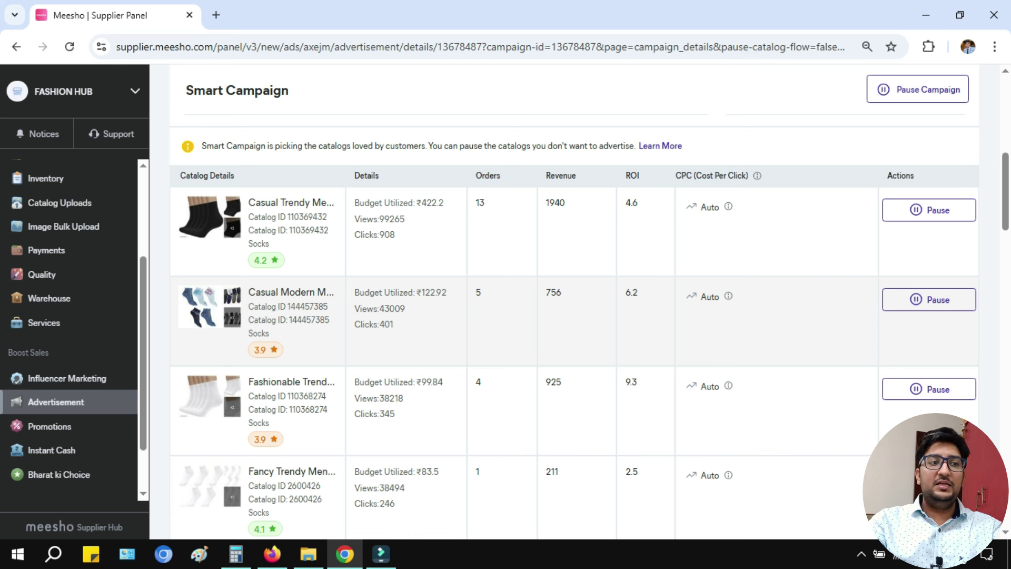
Examine the remaining Smart Campaign catalogs' budget use, orders and ROI, including the paused ones.
scroll(443, 293, "down", 3)
left_click_drag(380, 250, 384, 250)
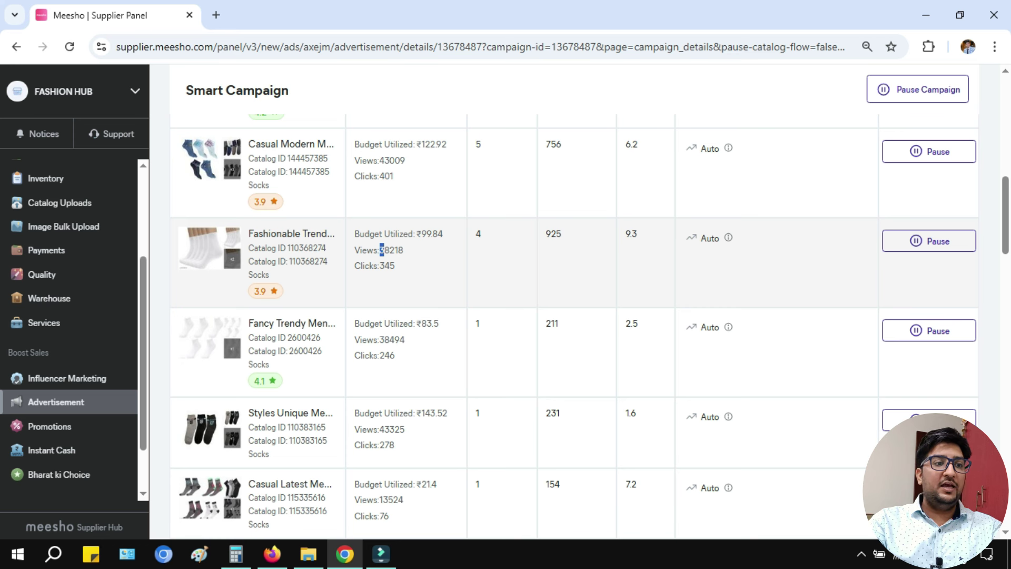
double_click(431, 233)
scroll(443, 316, "down", 3)
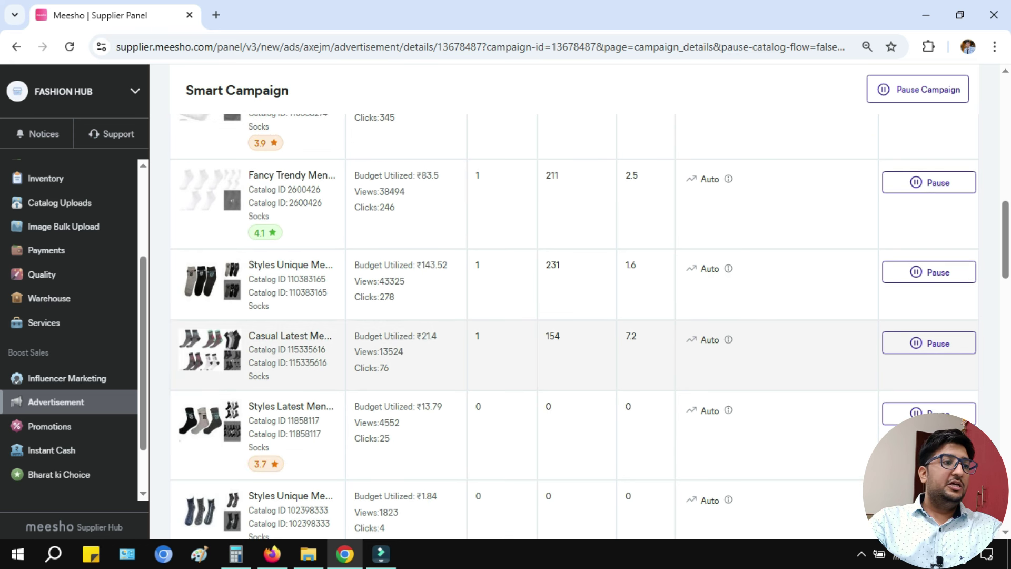
scroll(527, 326, "down", 15)
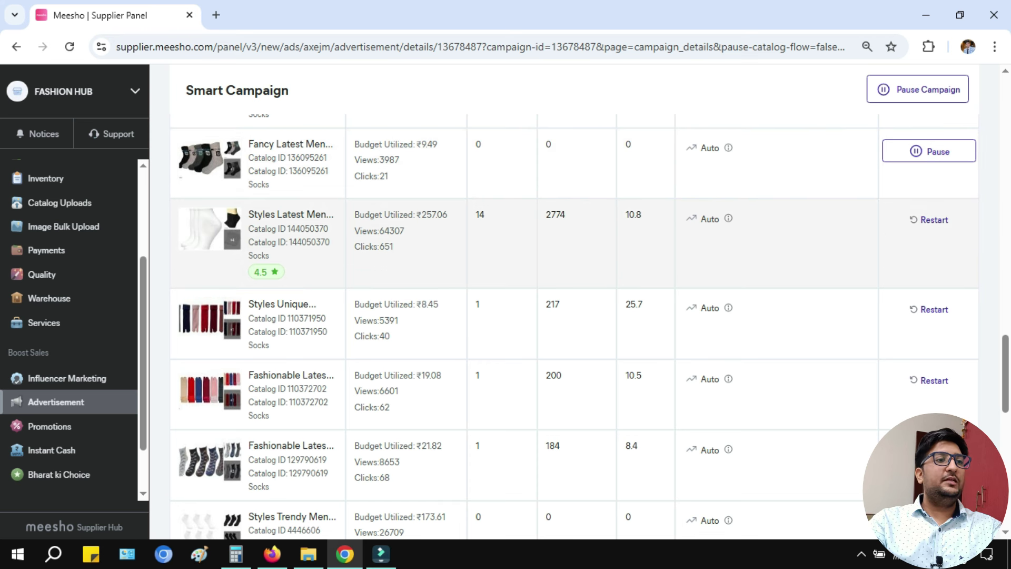
scroll(574, 326, "down", 1)
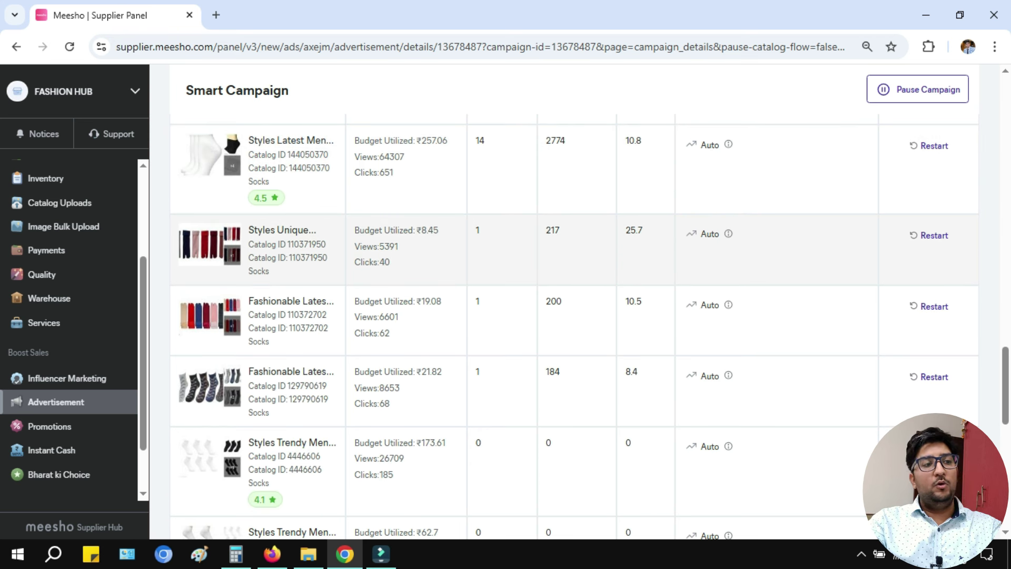
scroll(574, 274, "up", 9)
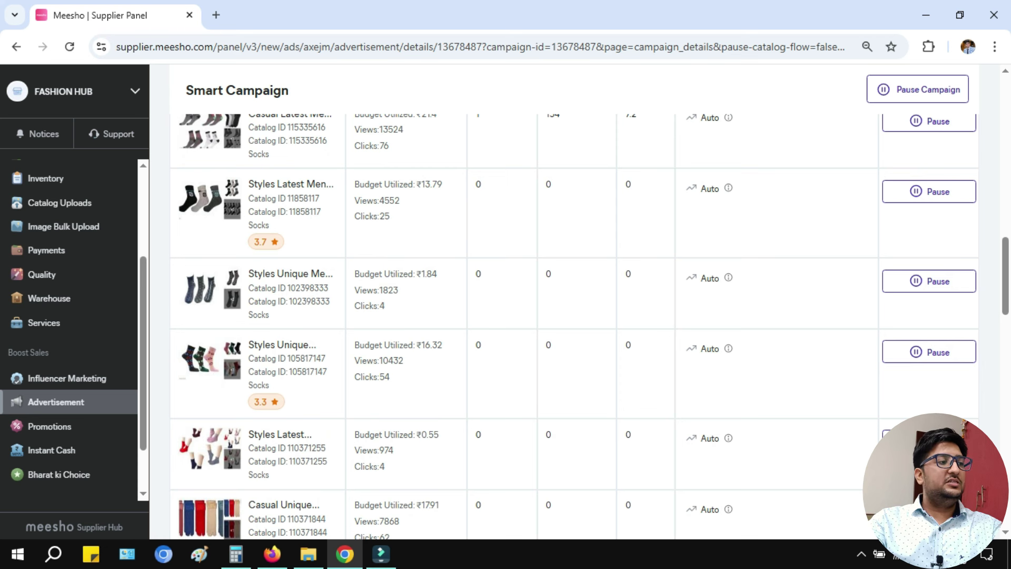
Return to the Advertisement campaign listing, compare the campaigns' budget use and ROI, and show only the live campaigns.
left_click(56, 402)
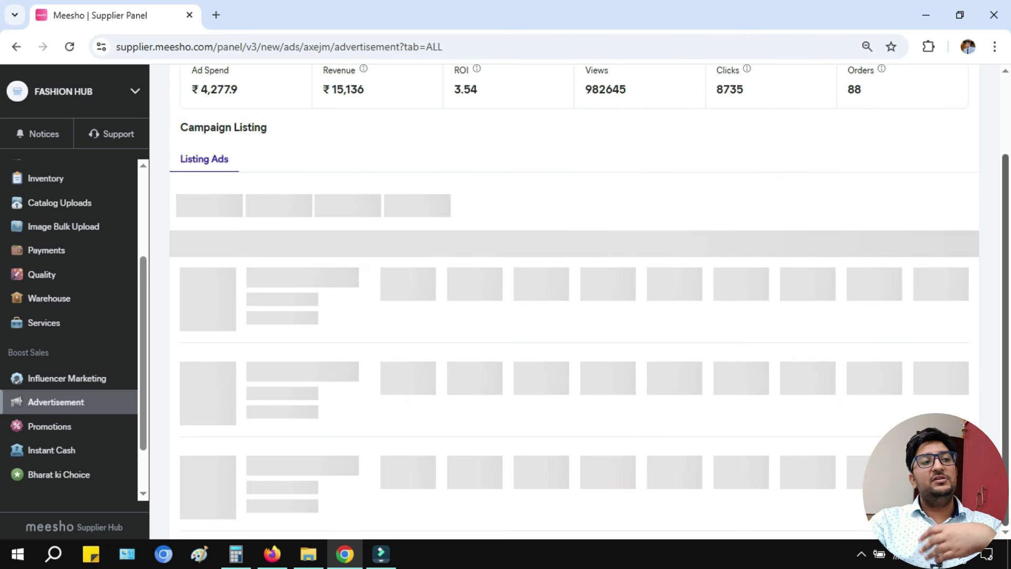
scroll(590, 311, "up", 5)
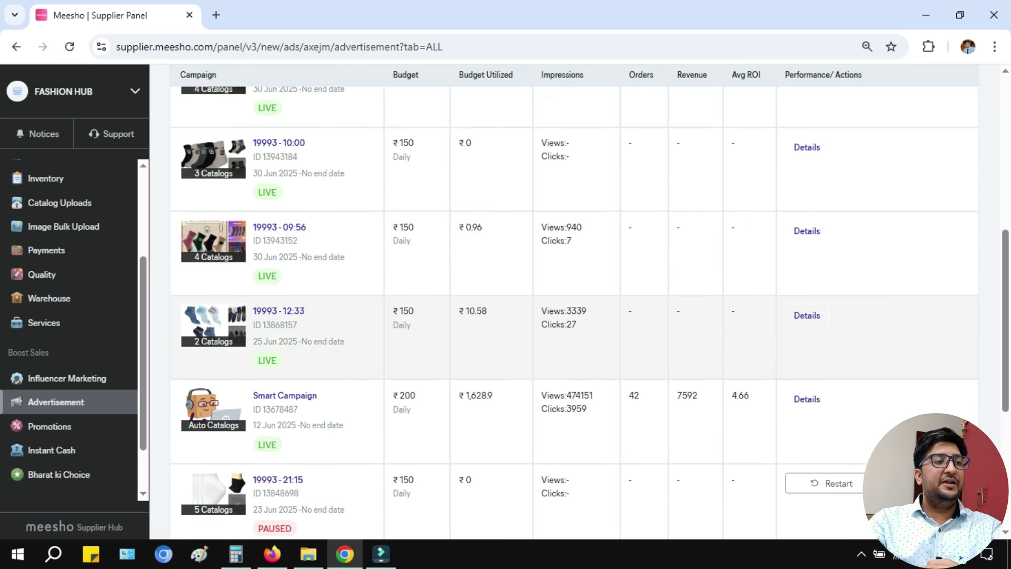
scroll(574, 311, "up", 4)
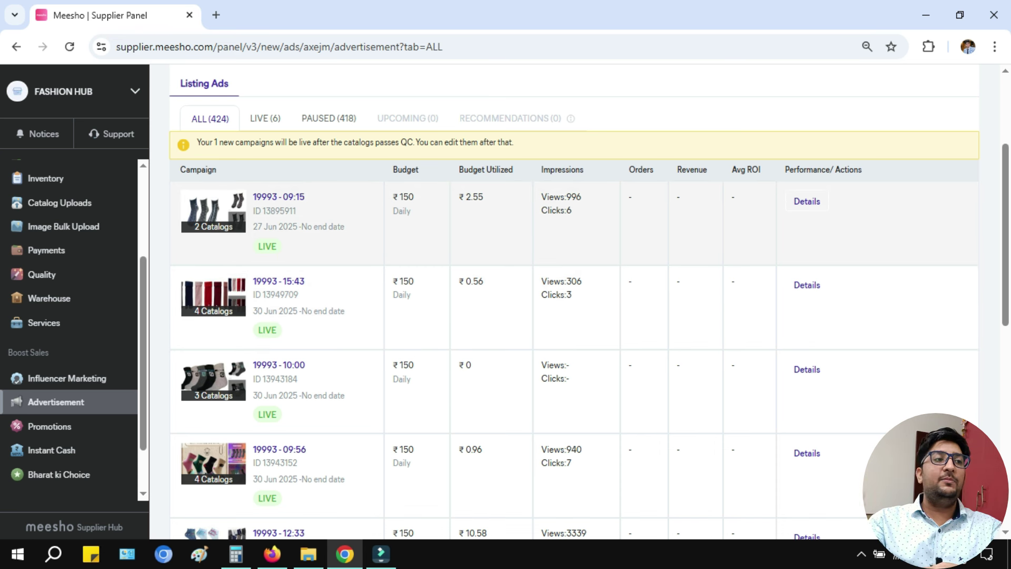
scroll(68, 251, "up", 3)
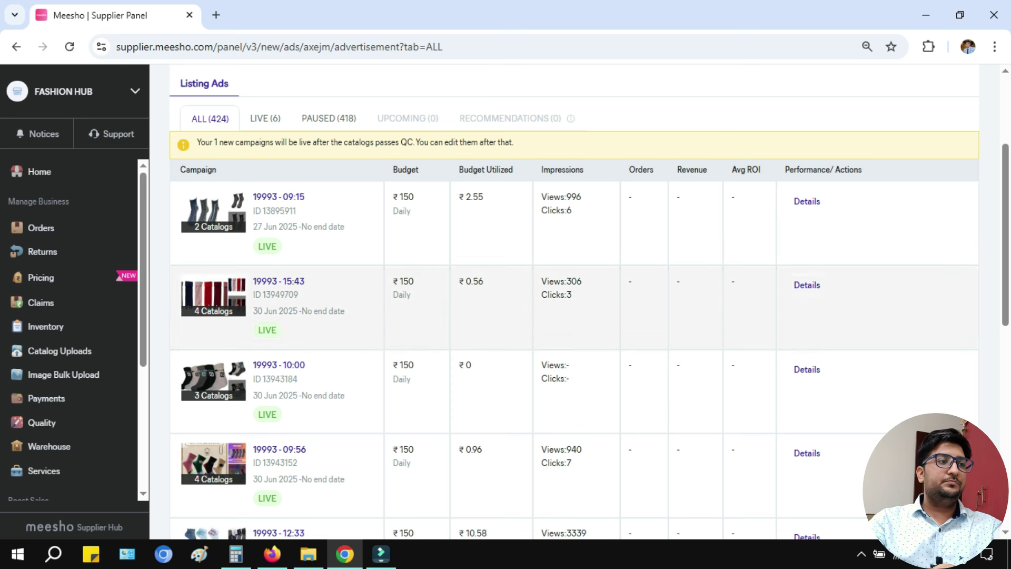
left_click(265, 118)
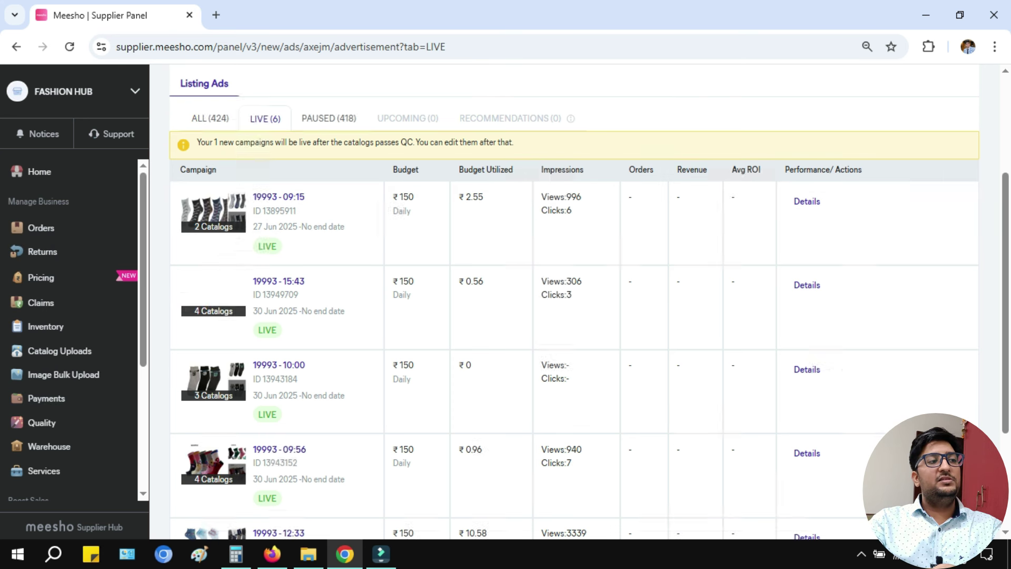
Show all campaigns in the listing again, look through them and reload the Advertisement overview.
left_click(210, 118)
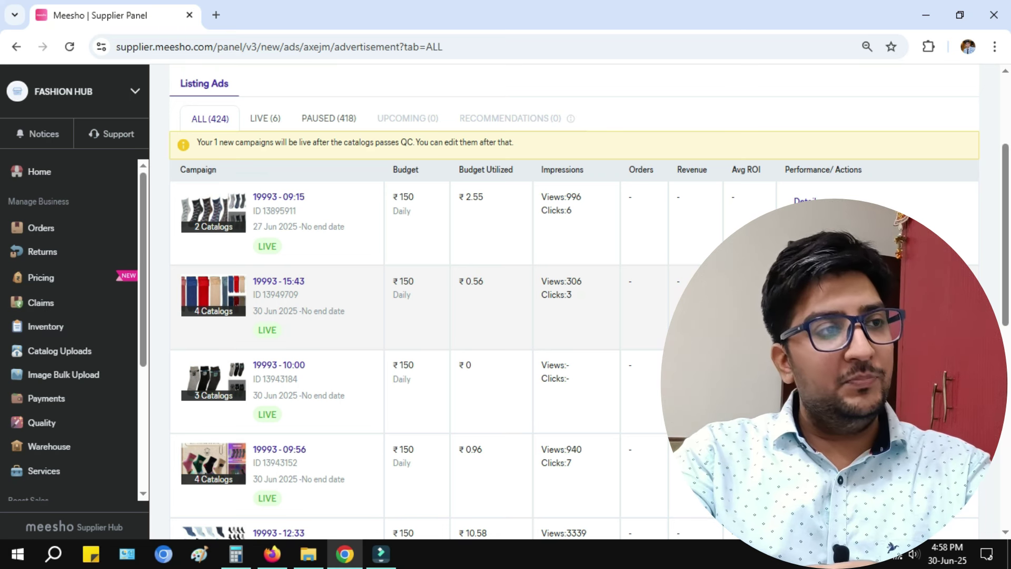
scroll(421, 316, "down", 3)
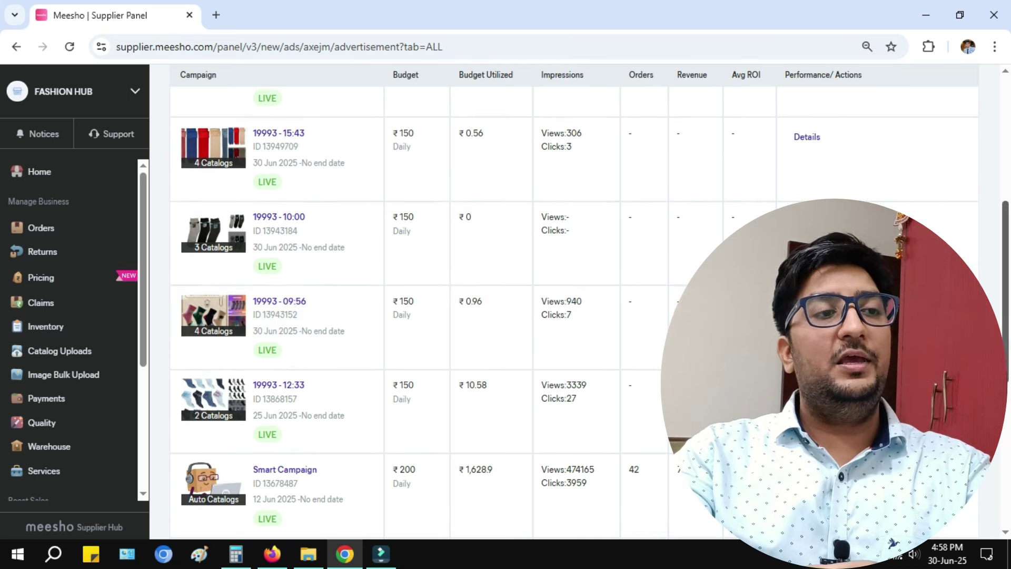
scroll(421, 316, "up", 4)
scroll(68, 375, "down", 2)
left_click(56, 402)
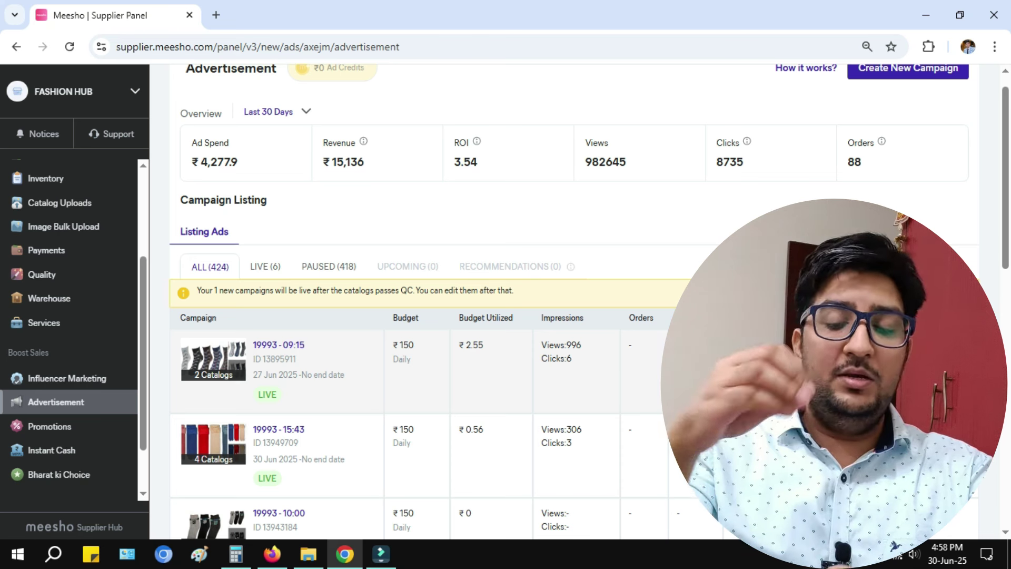
Switch to Calculator and work out the 30-day ad cost of a 150 daily budget with 18% added.
left_click(236, 554)
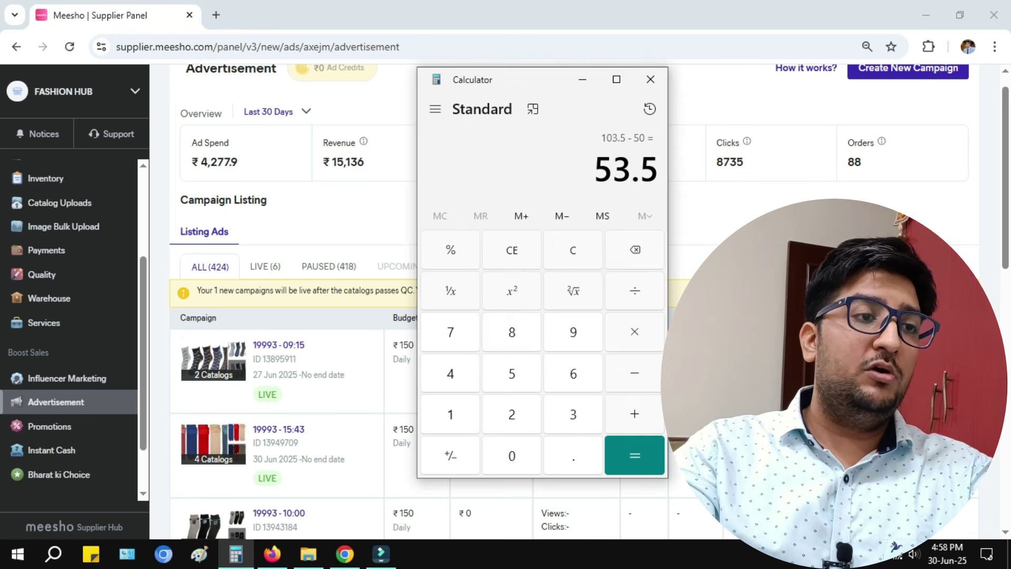
left_click(573, 250)
type("150*30")
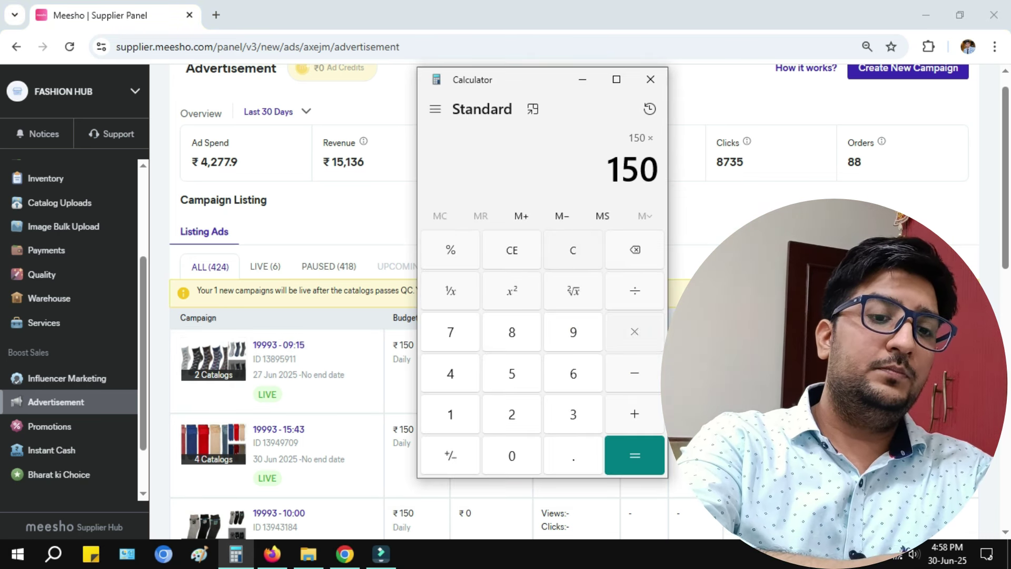
key("Return")
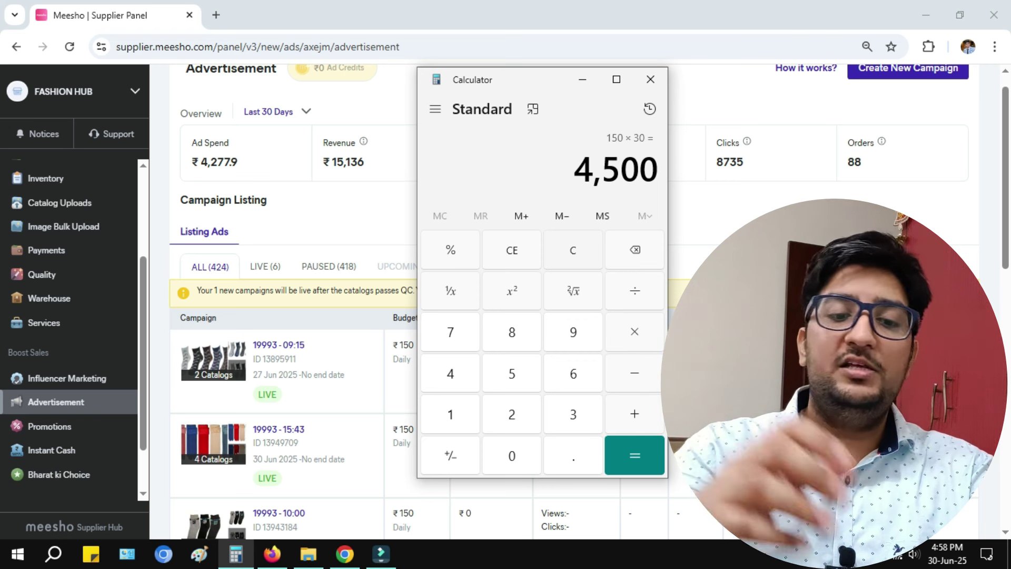
type("+18%")
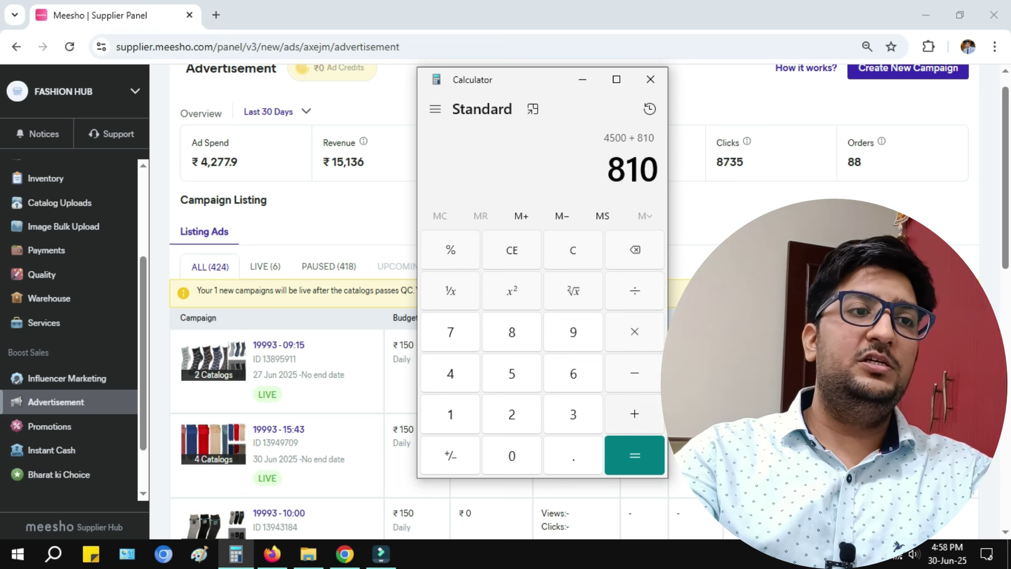
key("Return")
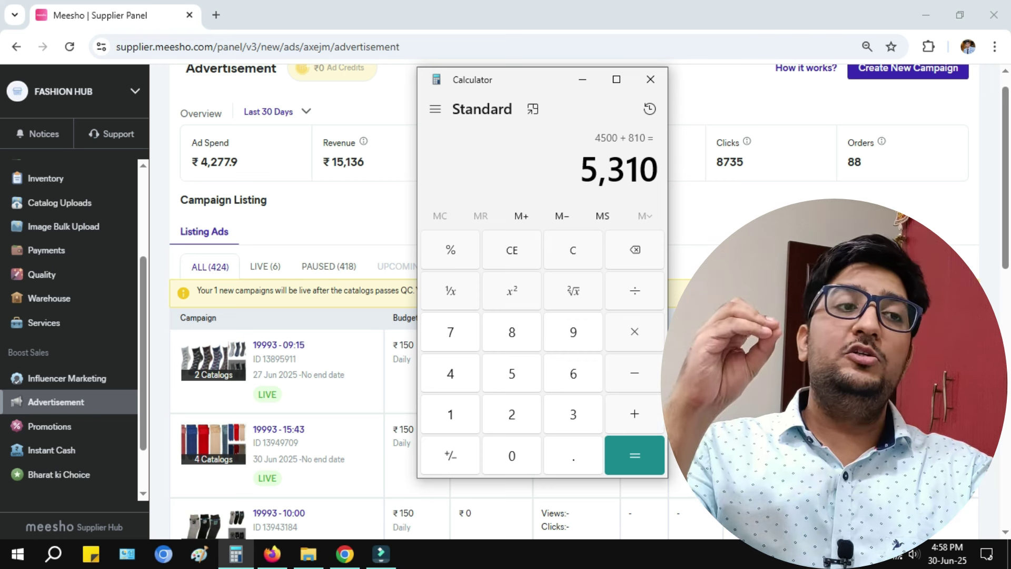
Divide the tax-inclusive ad cost by 30 for the daily figure, clear the calculation and minimize Calculator.
type("/30")
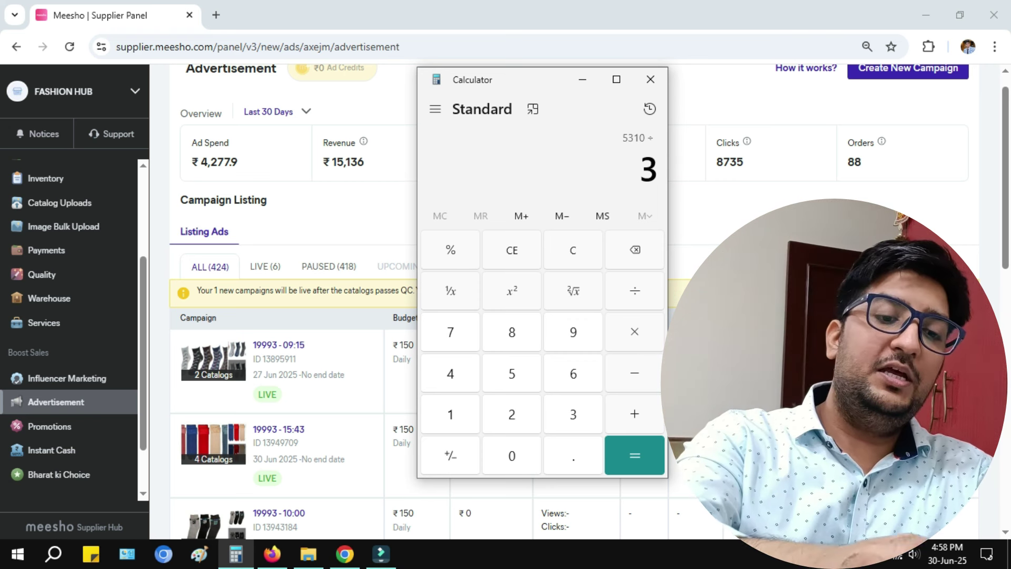
key("Return")
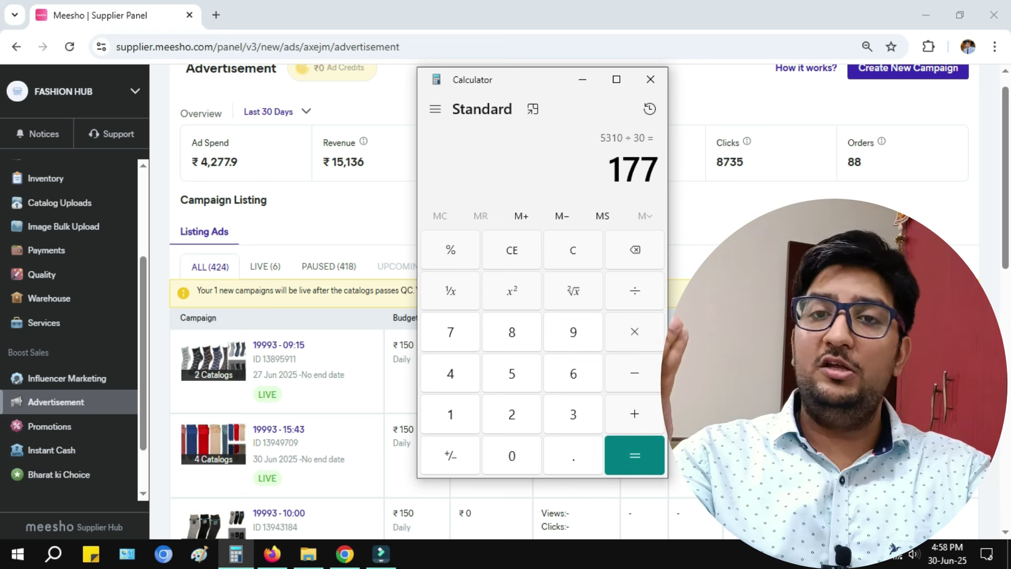
key("Escape")
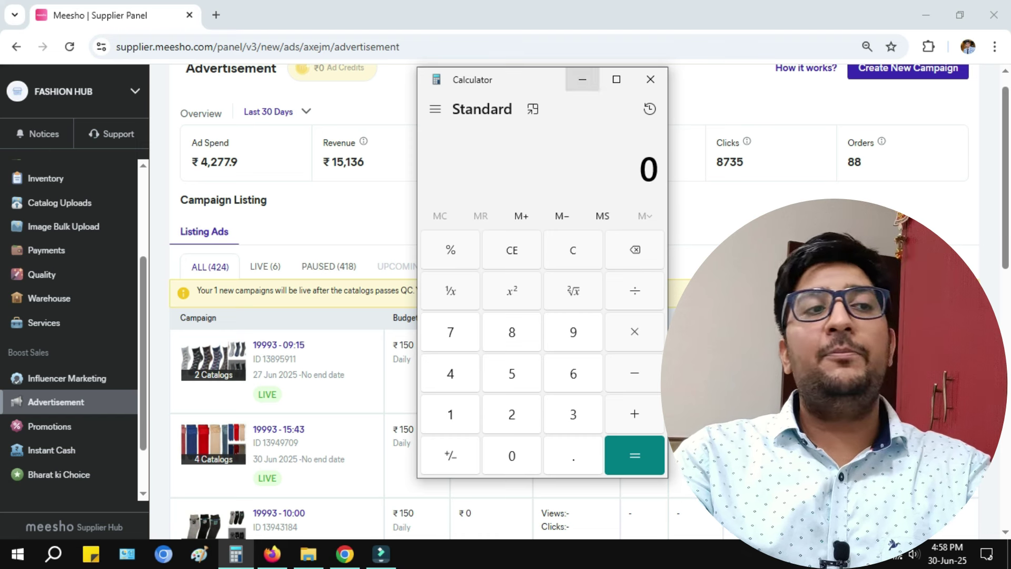
left_click(582, 79)
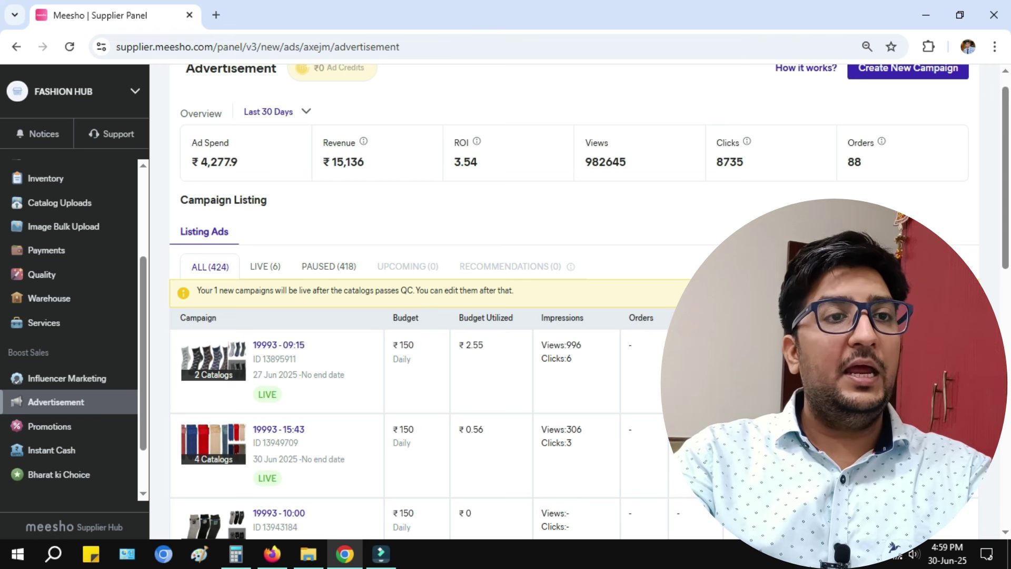
Check the last 30 days' ad spend in the overview and calculate 4277 plus 18% in Calculator.
double_click(219, 163)
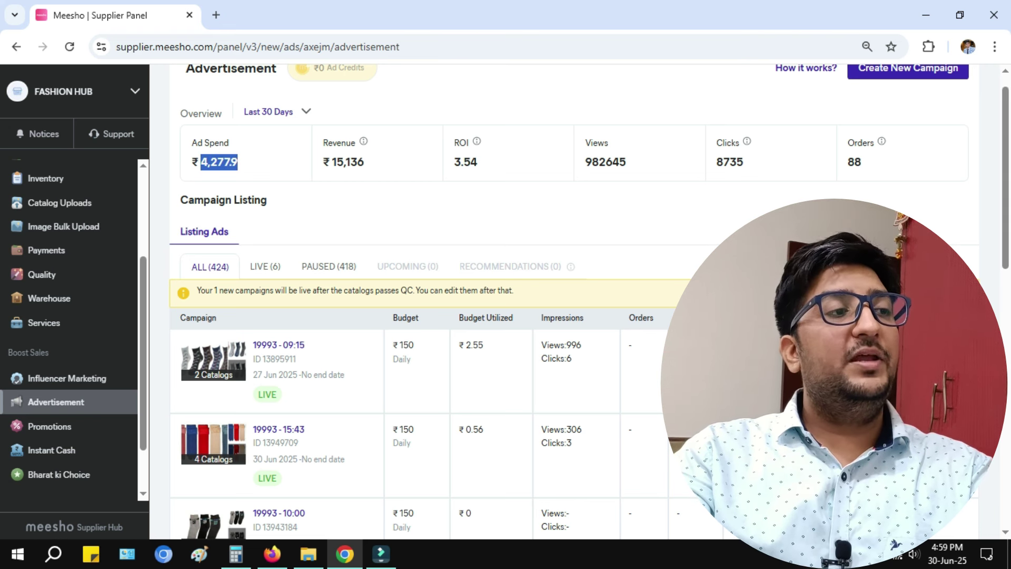
left_click(223, 162)
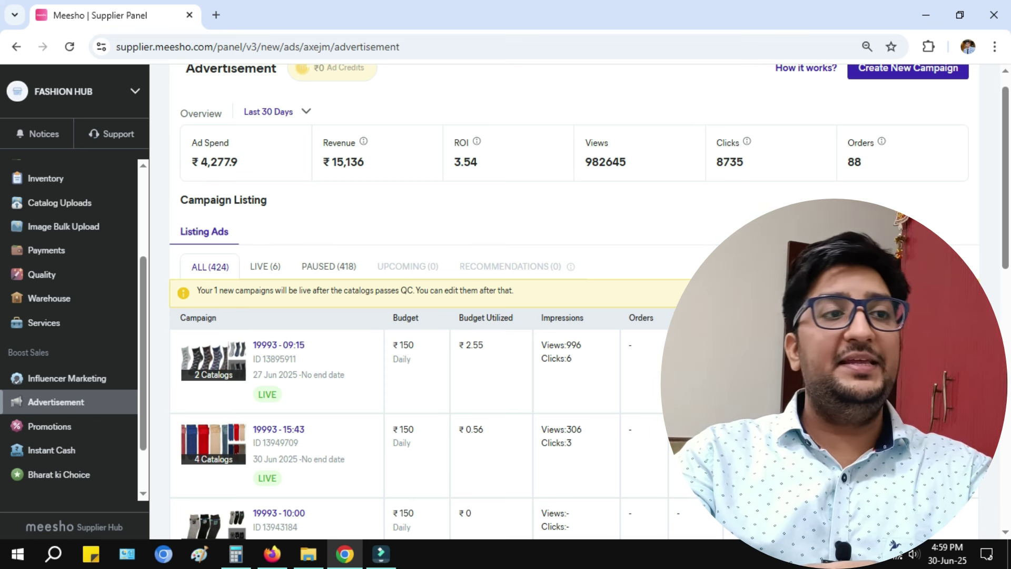
left_click(236, 554)
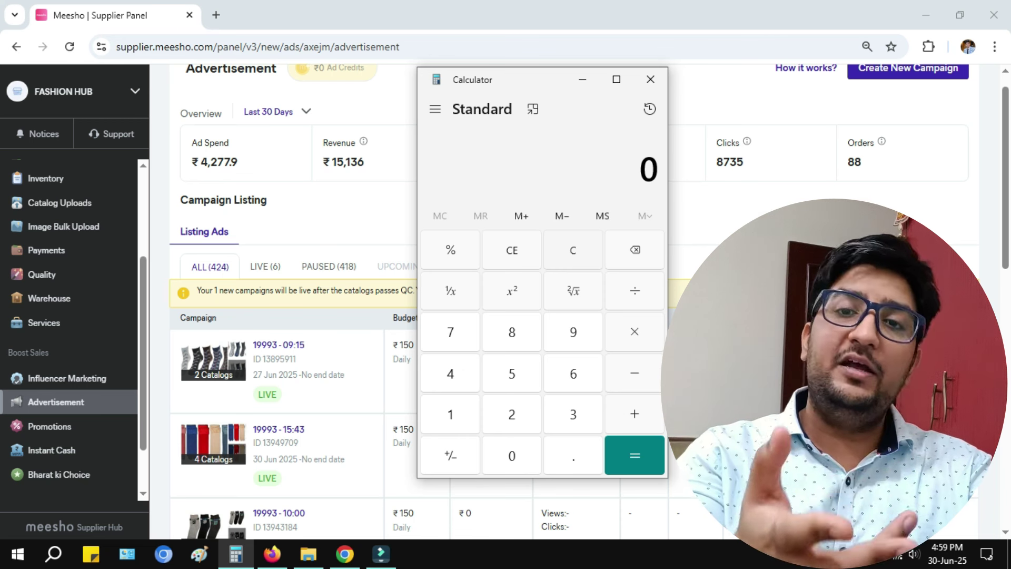
type("720")
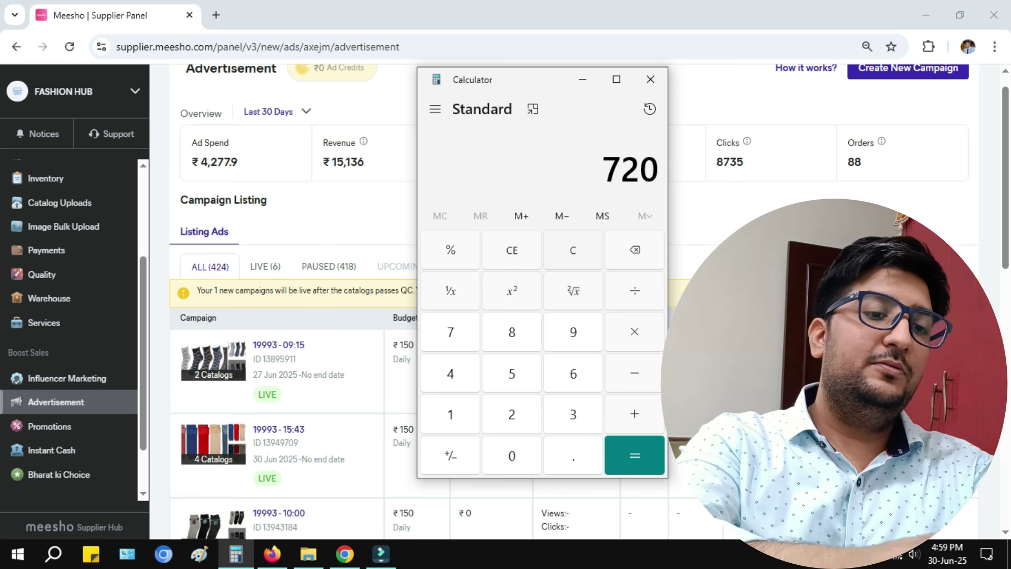
key("Return")
type("4277+18")
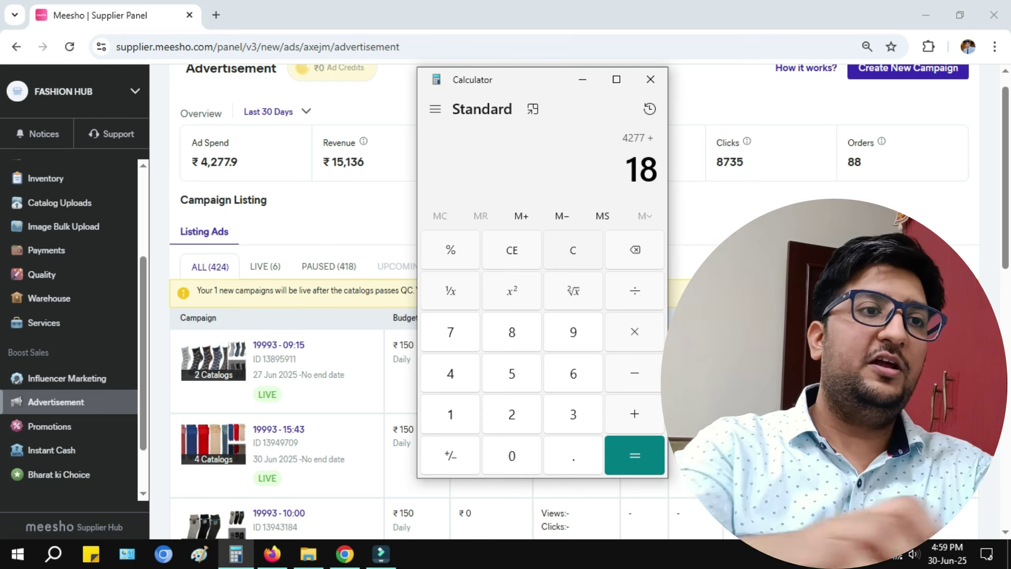
type("%")
key("Return")
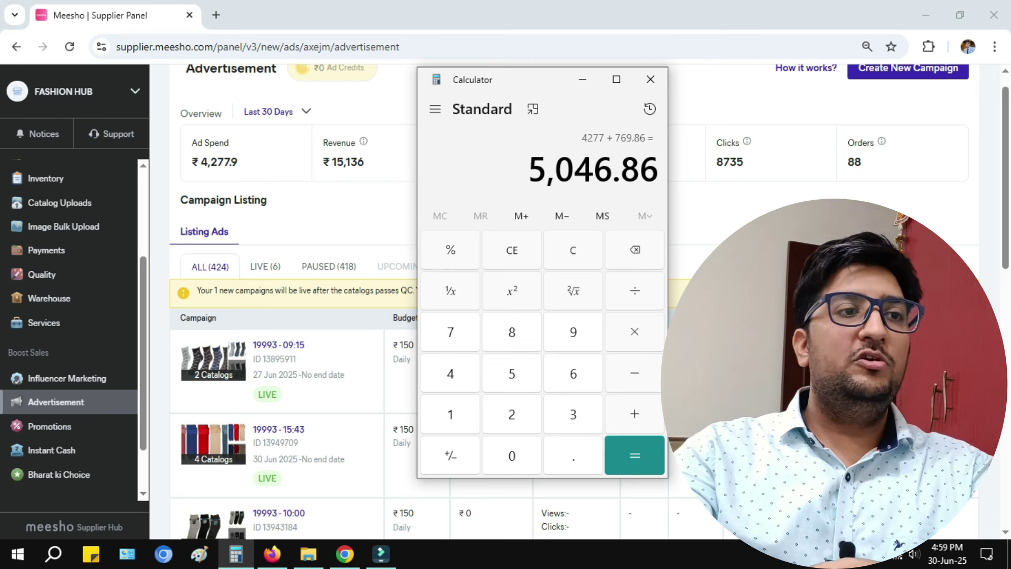
Divide the tax-inclusive ad spend by the 88 orders to get the ad cost per order, and minimize Calculator.
type("/88")
key("Return")
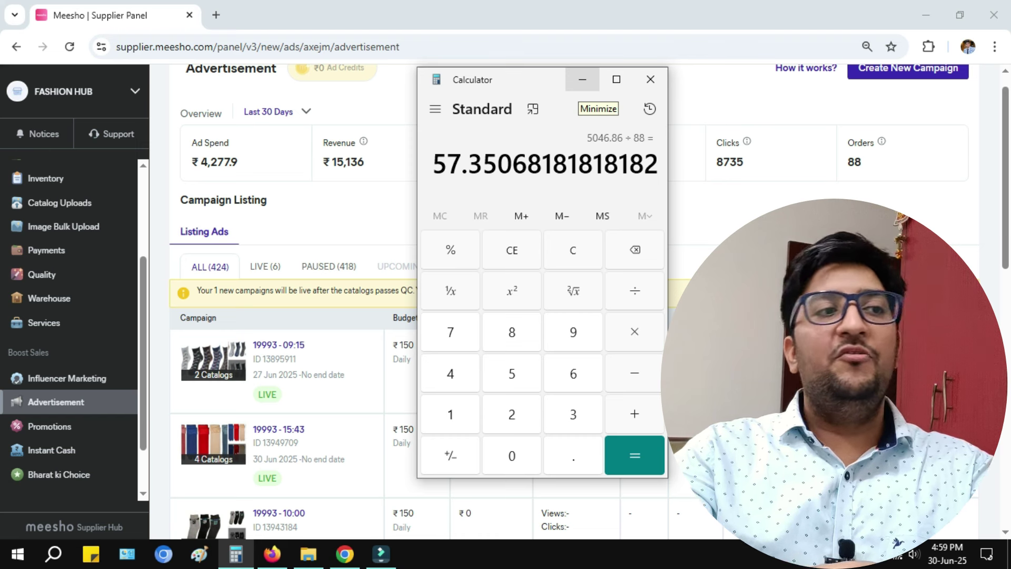
left_click(583, 79)
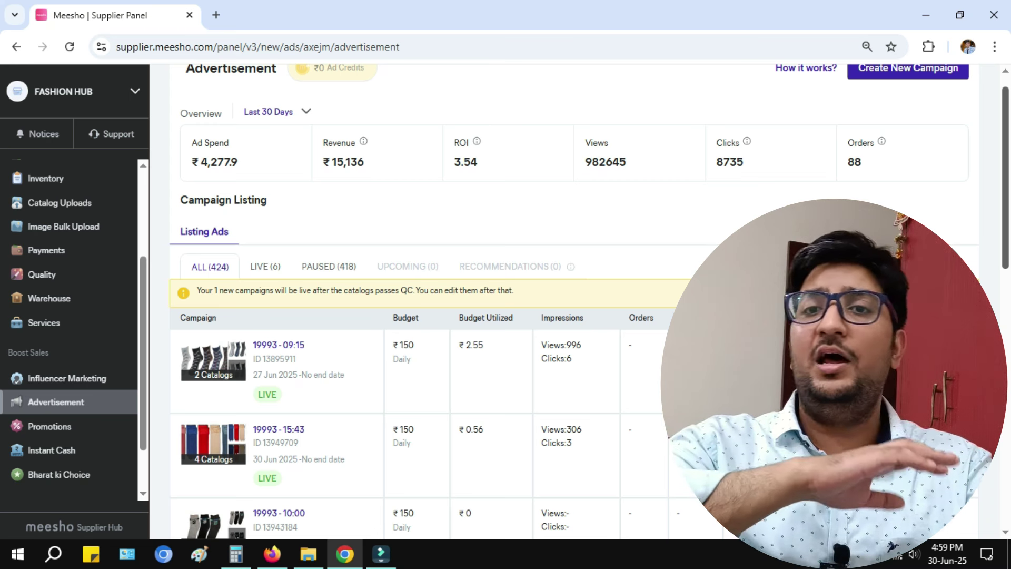
Leave the Advertisement overview and open the supplier panel's Home page.
scroll(574, 301, "up", 1)
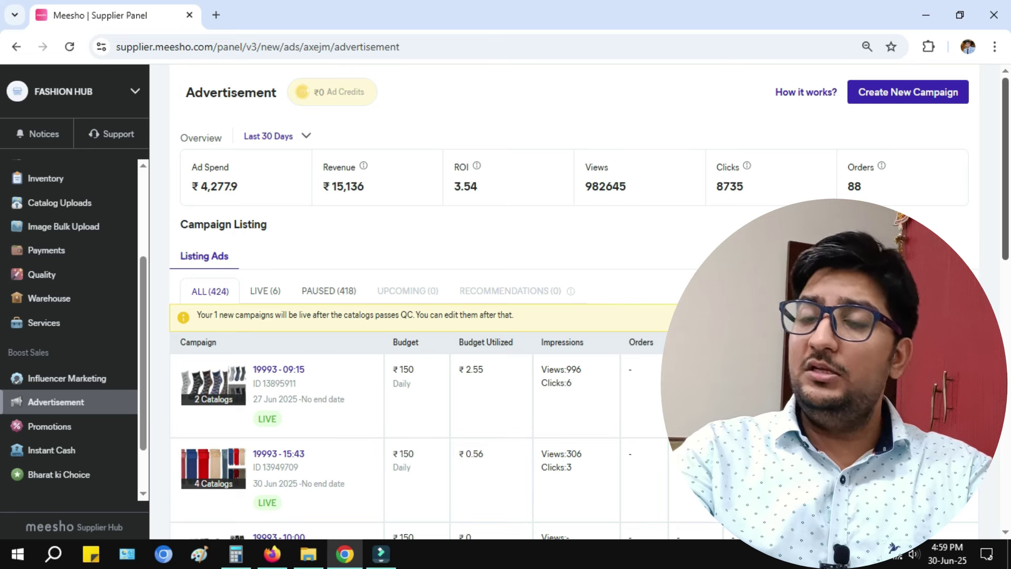
scroll(68, 326, "up", 3)
left_click(40, 172)
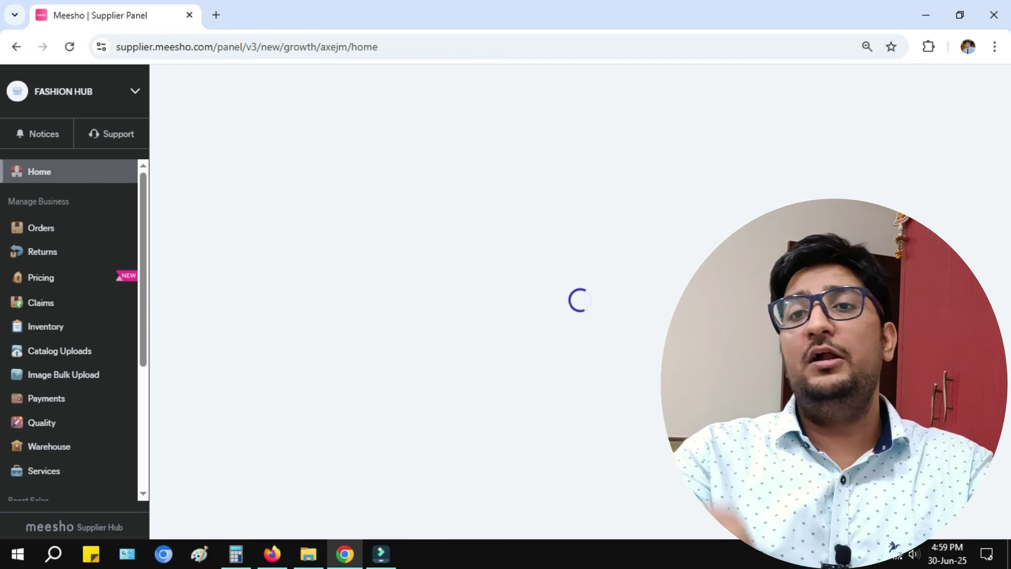